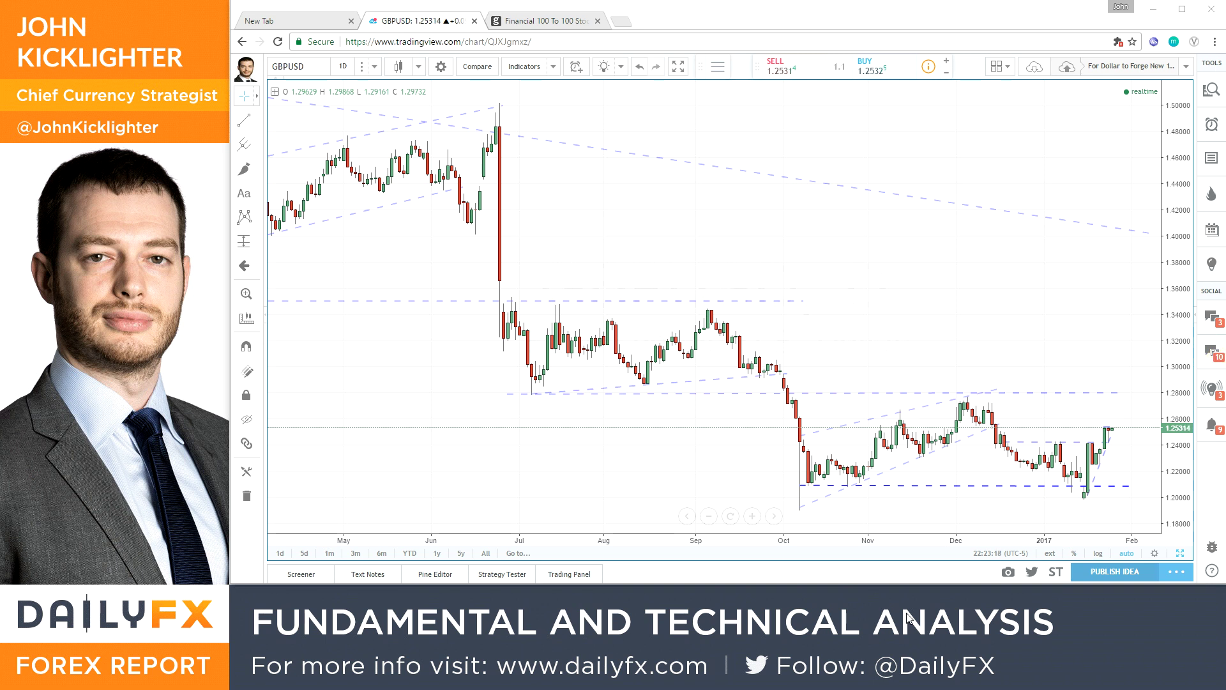
{"action": "scroll", "coordinate": [1086, 392], "scroll_direction": "up", "scroll_amount": 2}
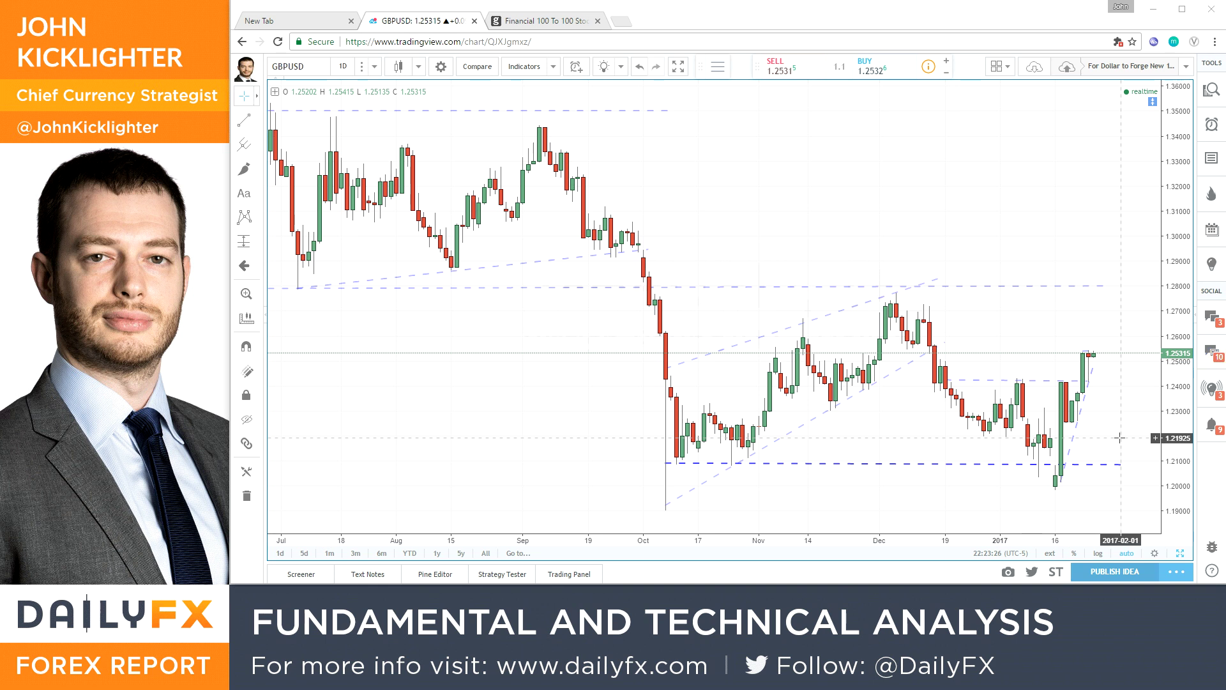
{"action": "scroll", "coordinate": [1119, 438], "scroll_direction": "down", "scroll_amount": 1}
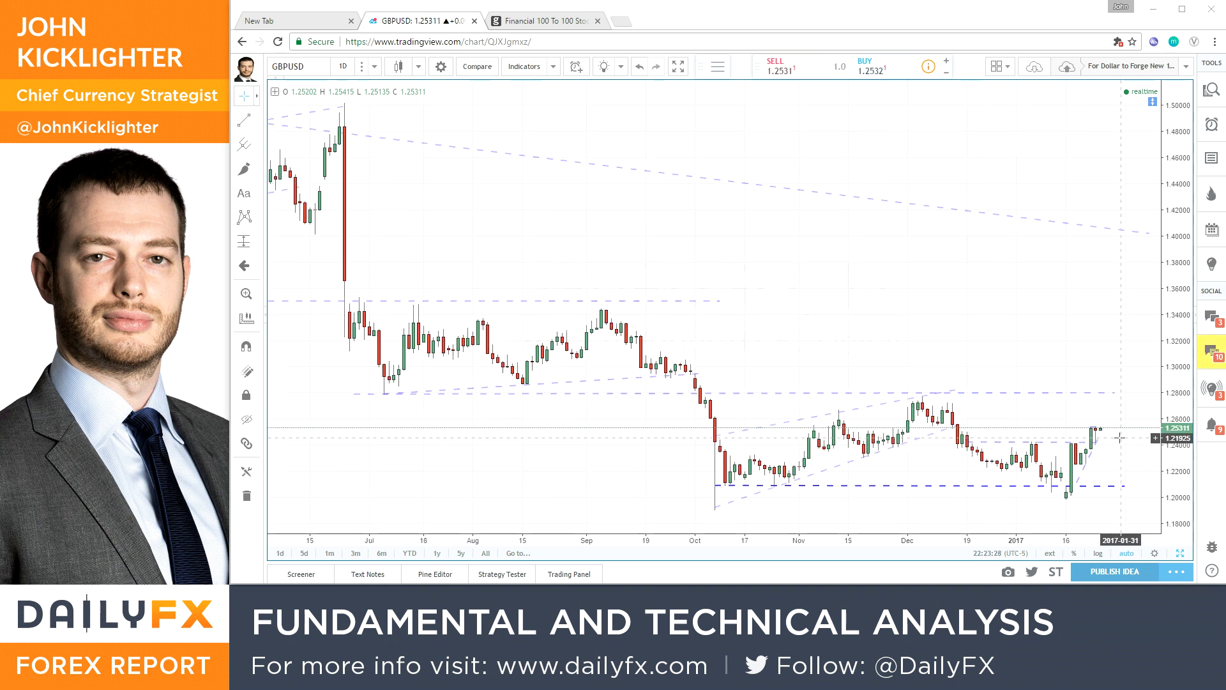
{"action": "scroll", "coordinate": [1112, 439], "scroll_direction": "down", "scroll_amount": 1}
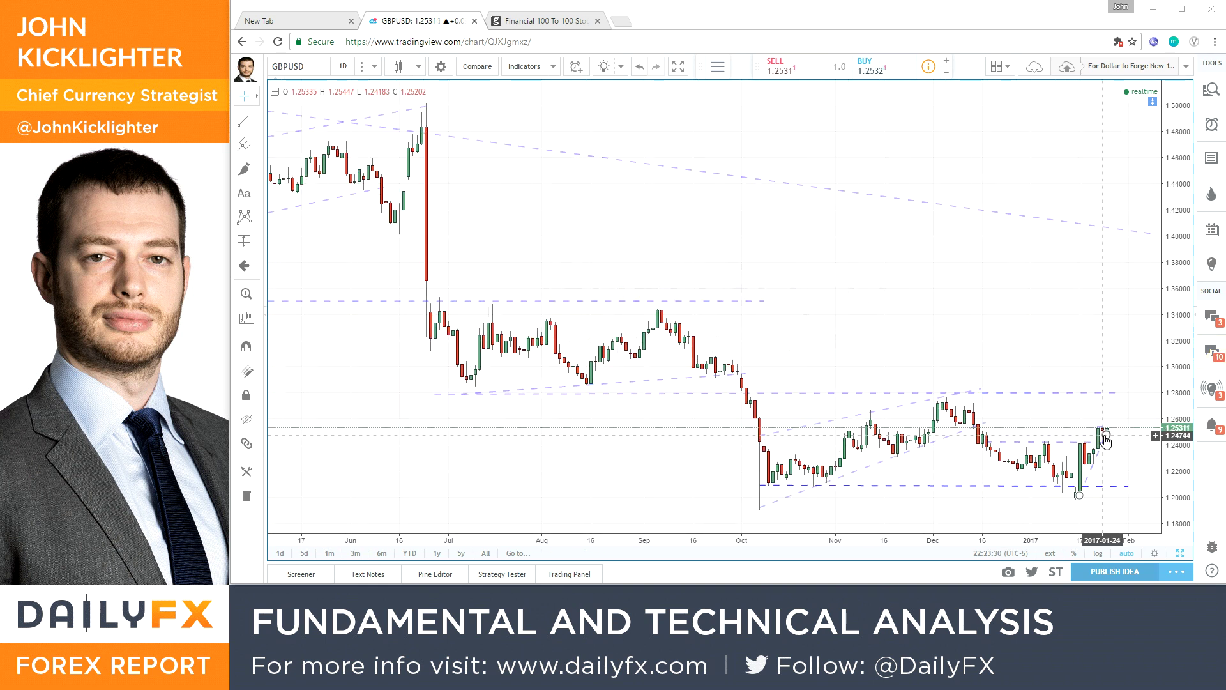
{"action": "type", "text": "4h"}
Switch GBPUSD to 4-hour candles, then to 2-hour candles.
{"action": "key", "text": "Return"}
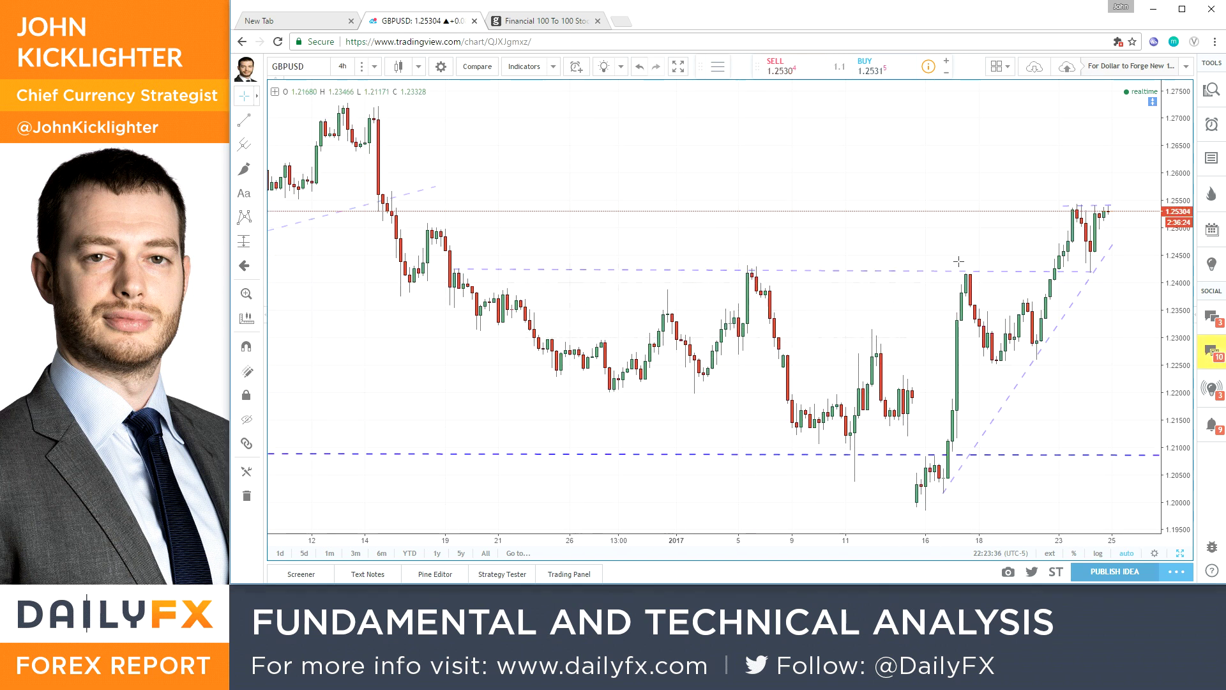
{"action": "type", "text": "2h"}
{"action": "key", "text": "Return"}
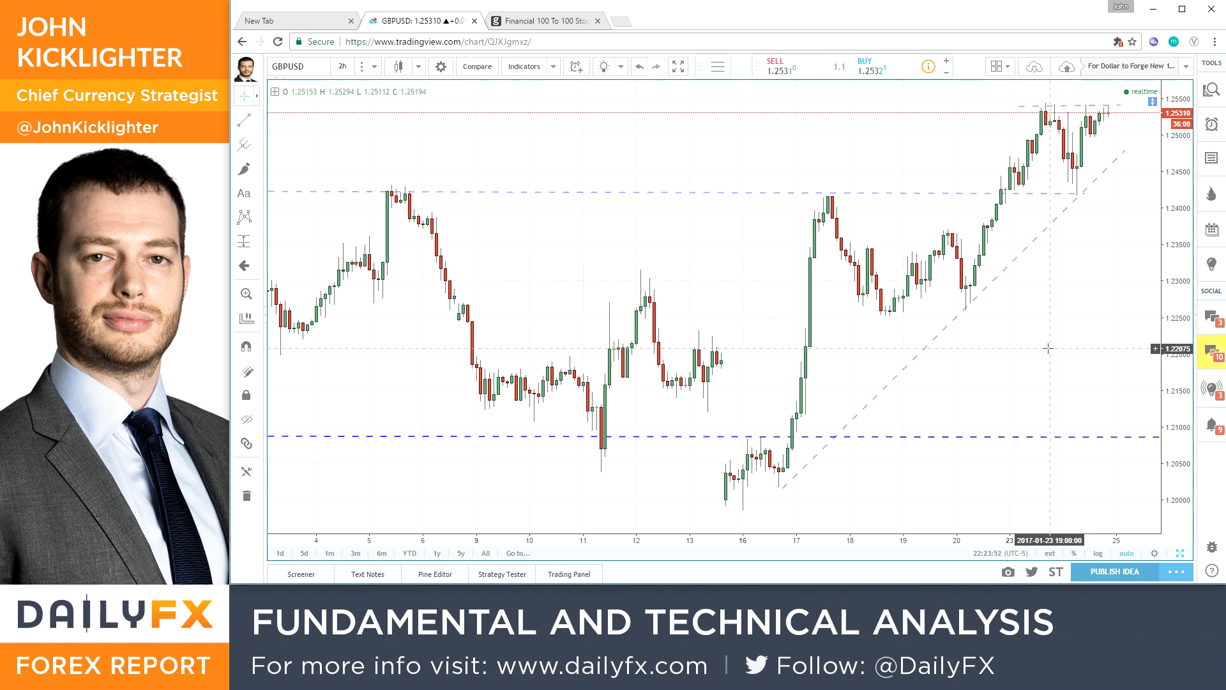
{"action": "scroll", "coordinate": [1048, 348], "scroll_direction": "down", "scroll_amount": 5}
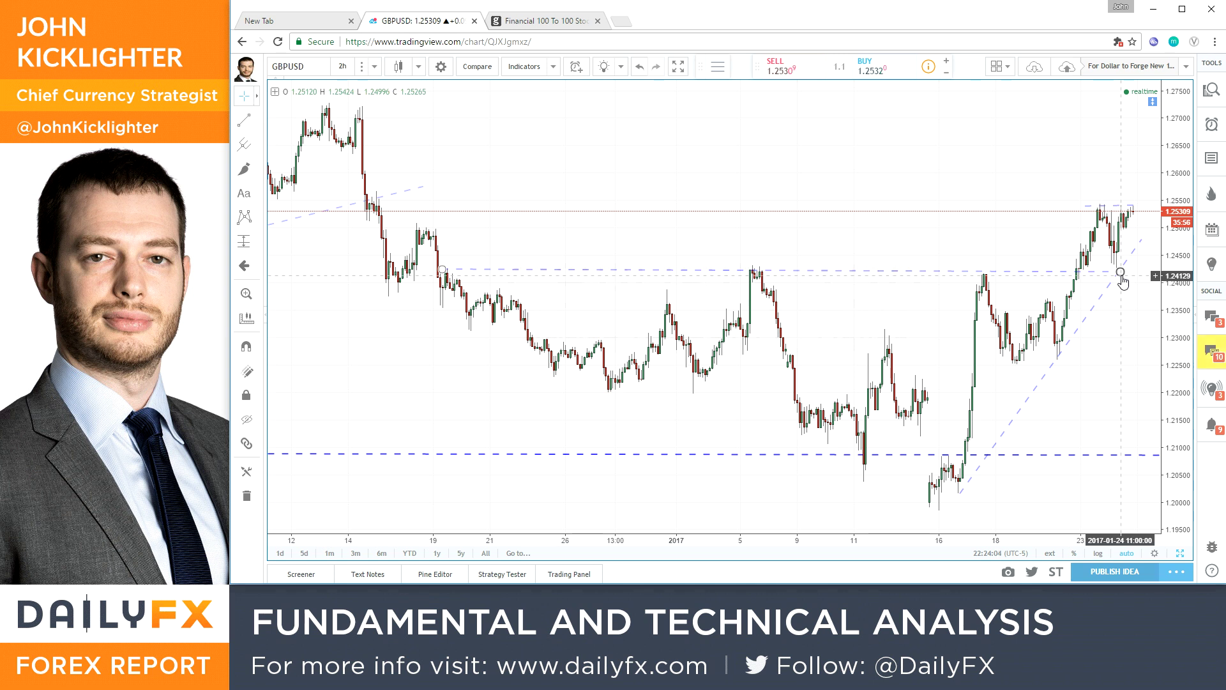
{"action": "scroll", "coordinate": [1118, 319], "scroll_direction": "up", "scroll_amount": 1}
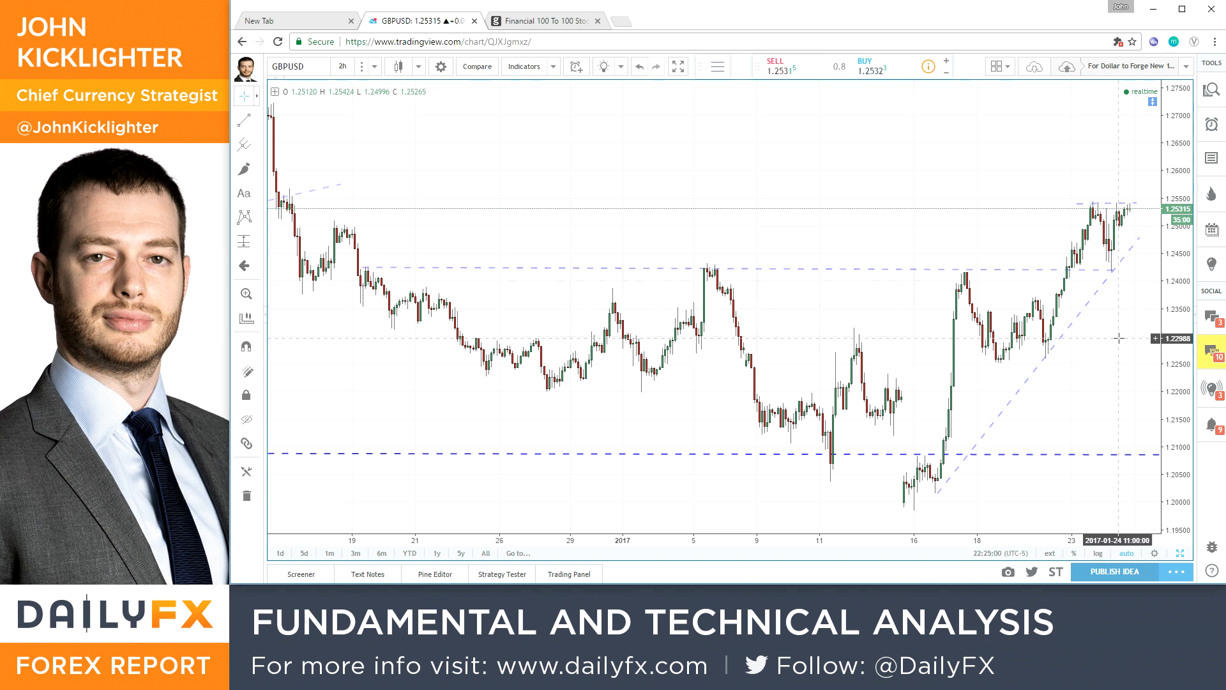
Return GBPUSD to daily (1D) candles and bring up the Excel crisis calendar.
{"action": "type", "text": "1D"}
{"action": "key", "text": "Return"}
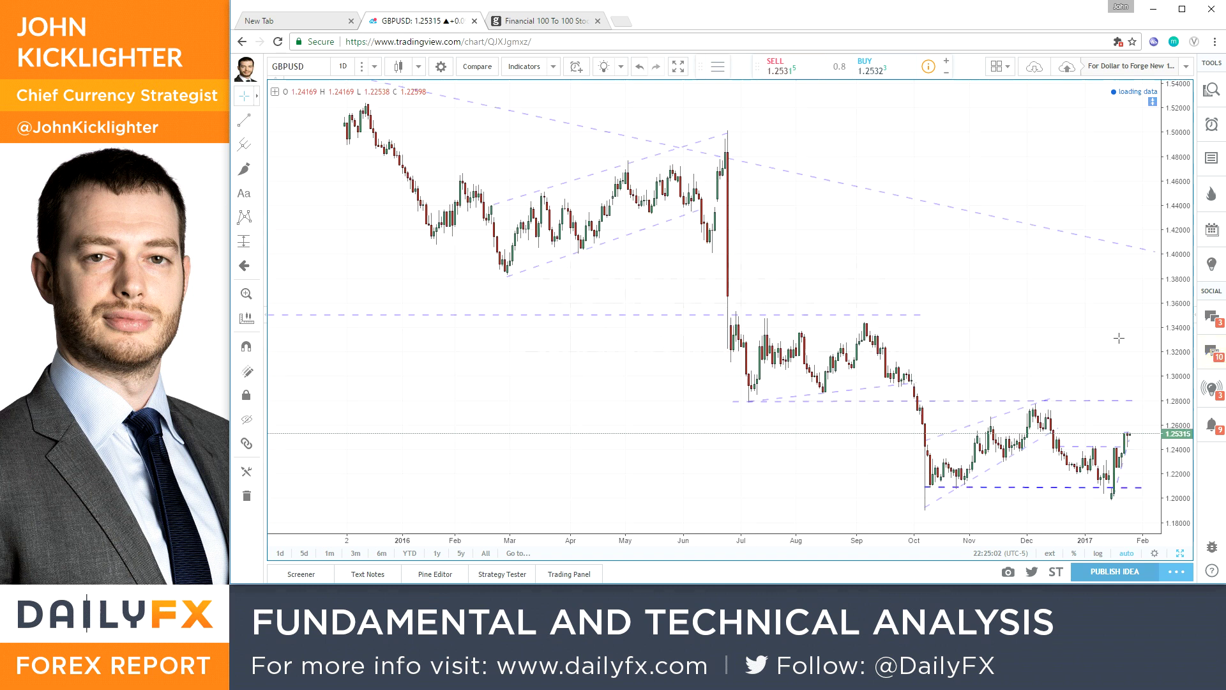
{"action": "scroll", "coordinate": [1153, 504], "scroll_direction": "up", "scroll_amount": 3}
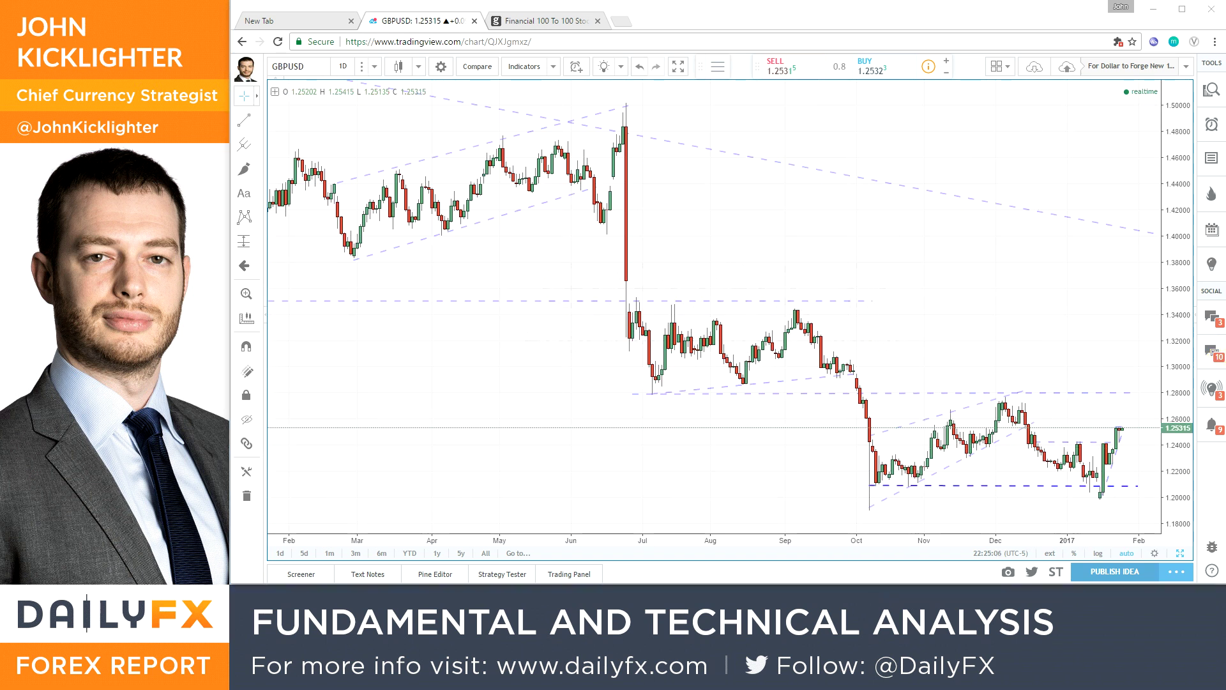
{"action": "key", "text": "alt+Tab"}
{"action": "scroll", "coordinate": [906, 332], "scroll_direction": "up", "scroll_amount": 7}
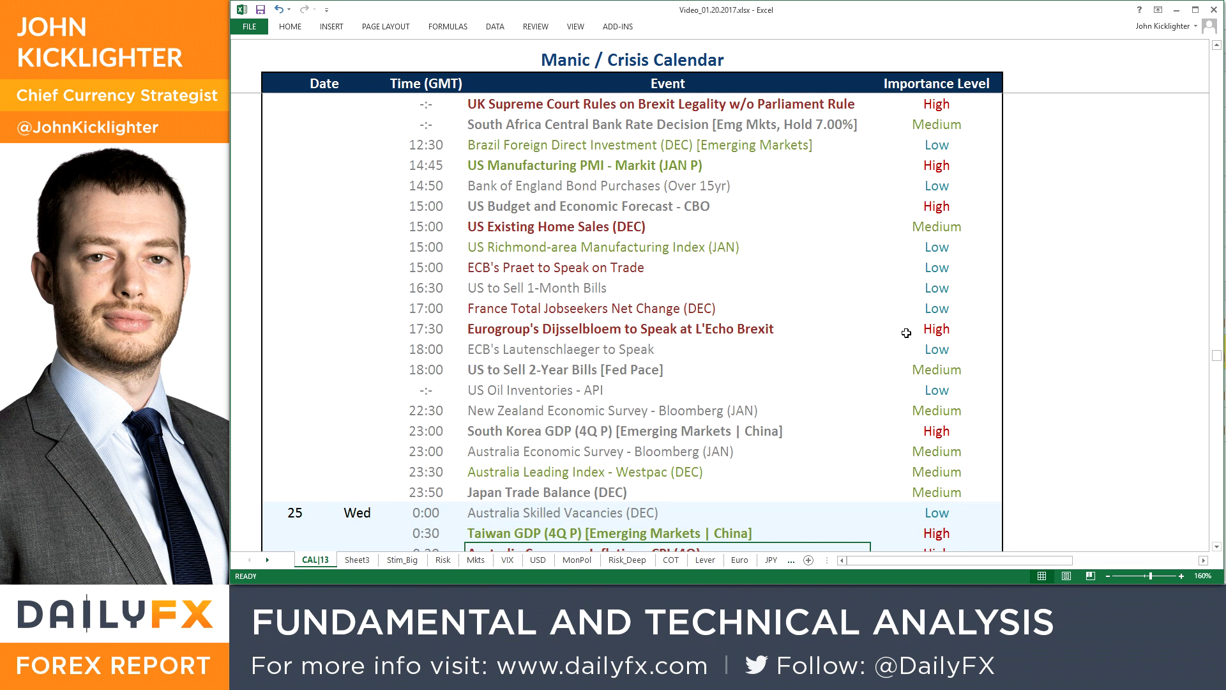
Highlight the UK Supreme Court Brexit ruling row, then minimize Excel to reveal GBPUSD.
{"action": "scroll", "coordinate": [907, 333], "scroll_direction": "up", "scroll_amount": 1}
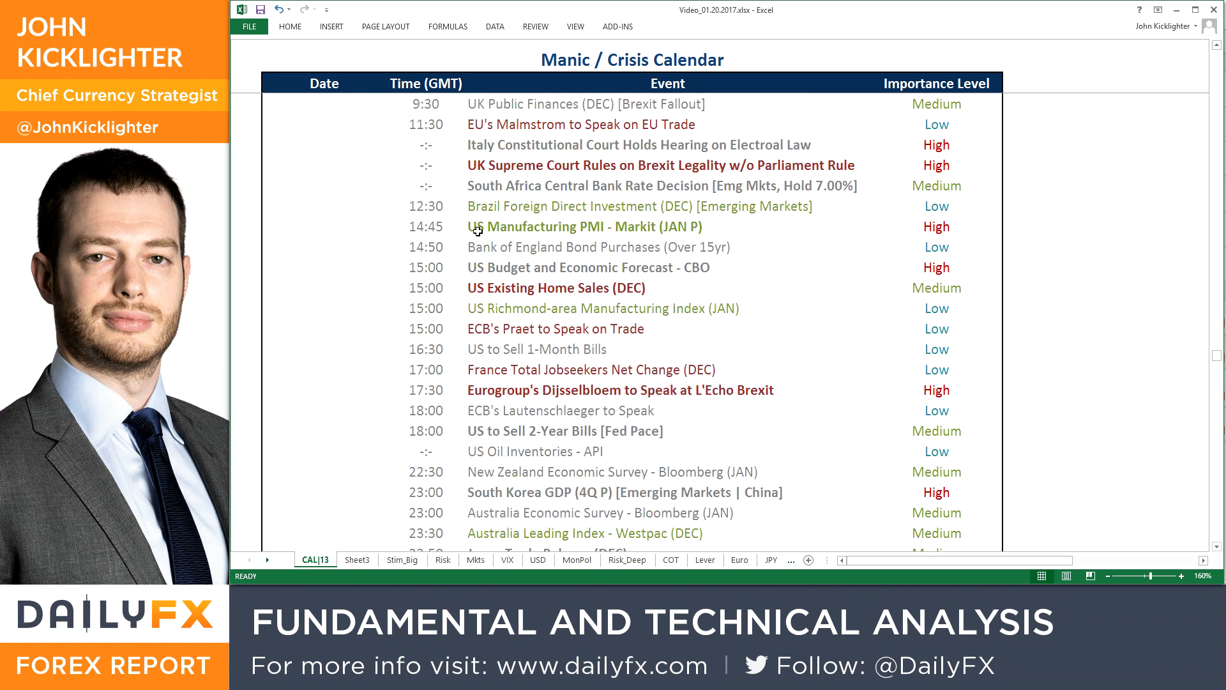
{"action": "left_click_drag", "start_coordinate": [421, 167], "coordinate": [875, 164]}
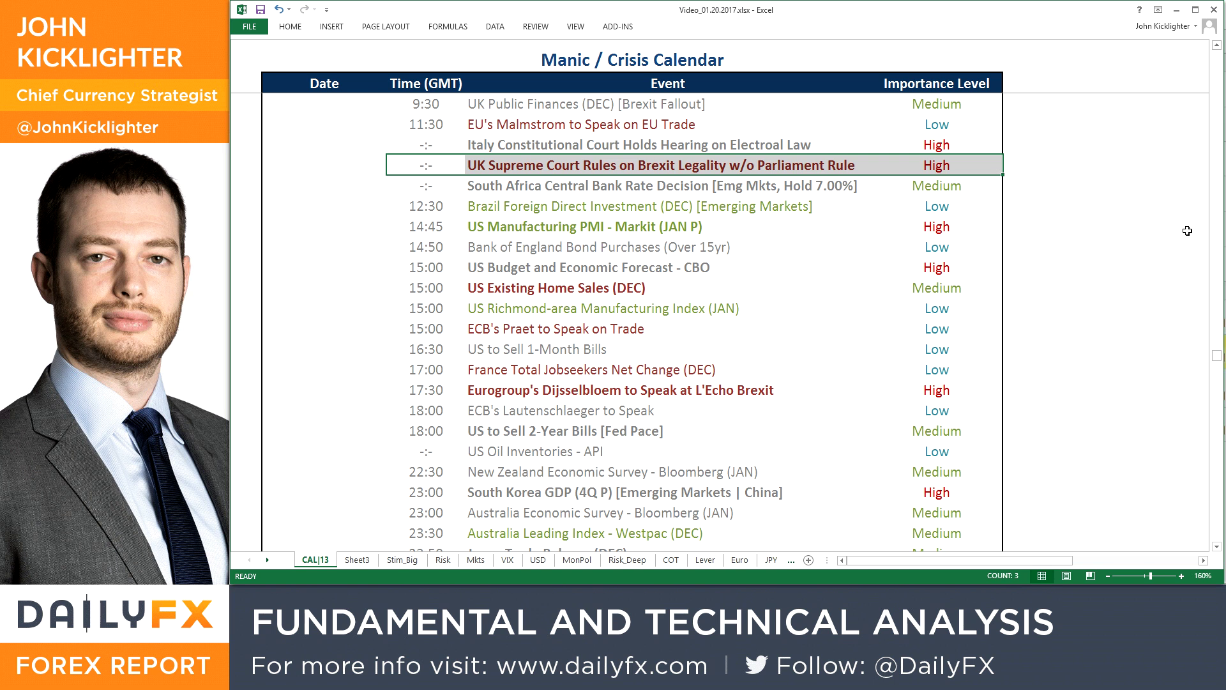
{"action": "left_click", "coordinate": [1177, 10]}
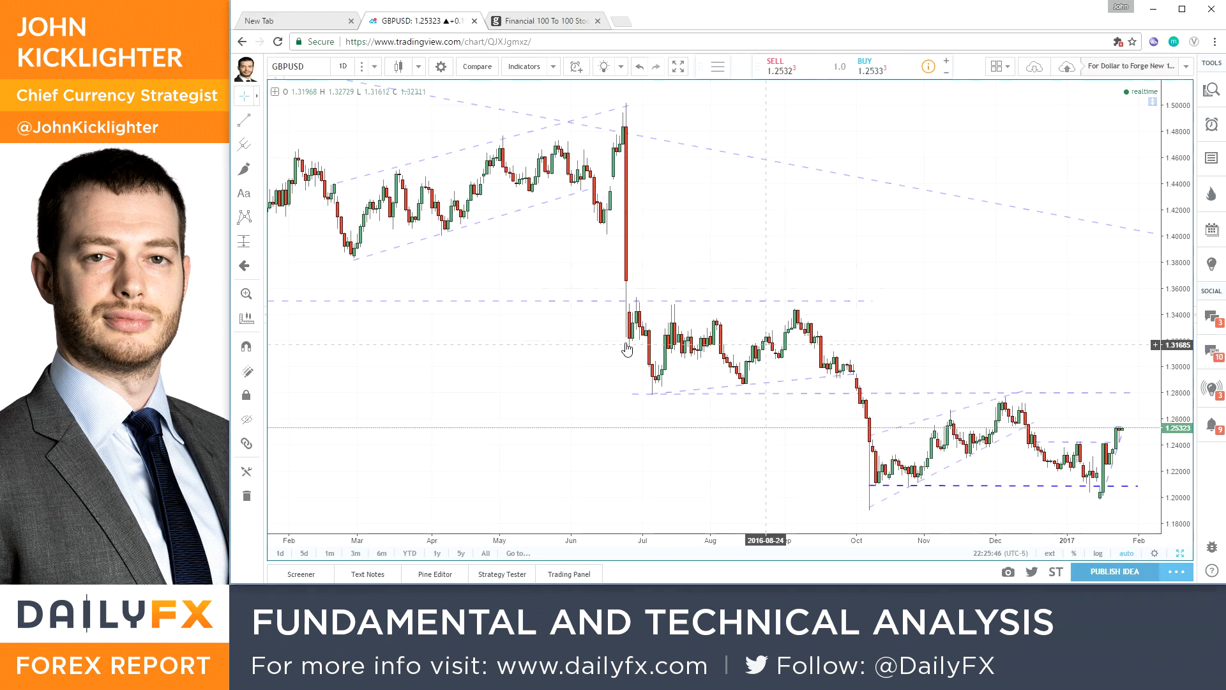
Zoom the GBPUSD daily chart out and back in to review price near 1.2527.
{"action": "scroll", "coordinate": [990, 493], "scroll_direction": "down", "scroll_amount": 2}
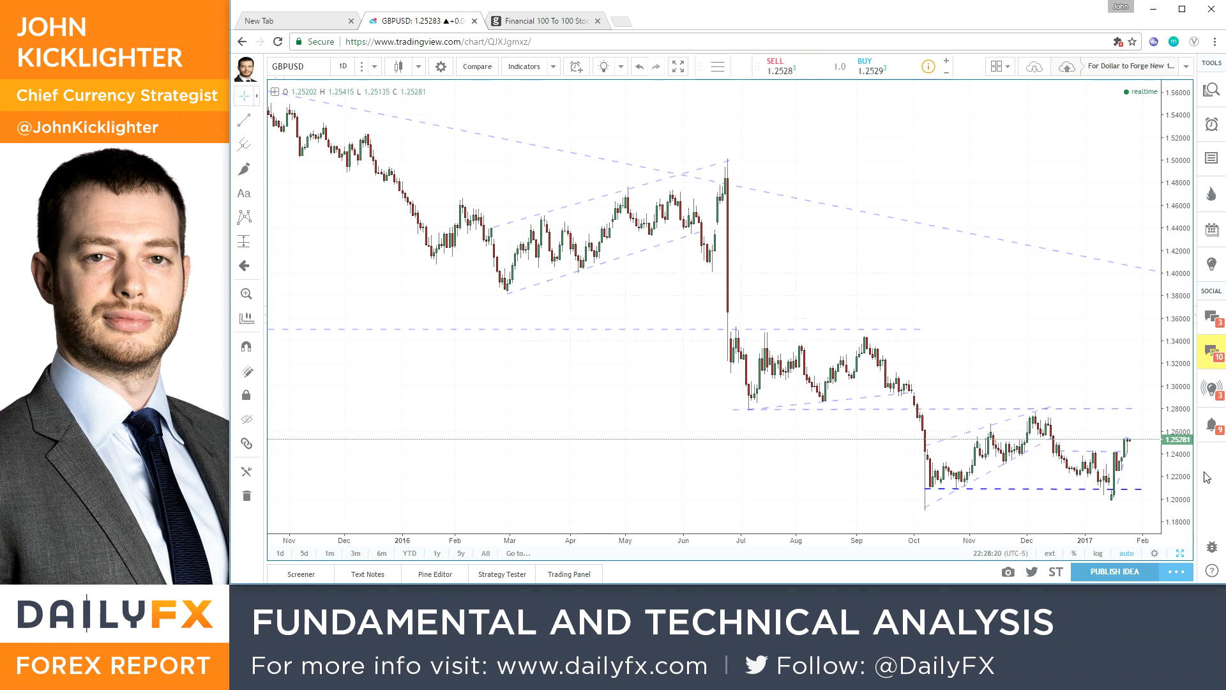
{"action": "scroll", "coordinate": [894, 330], "scroll_direction": "up", "scroll_amount": 2}
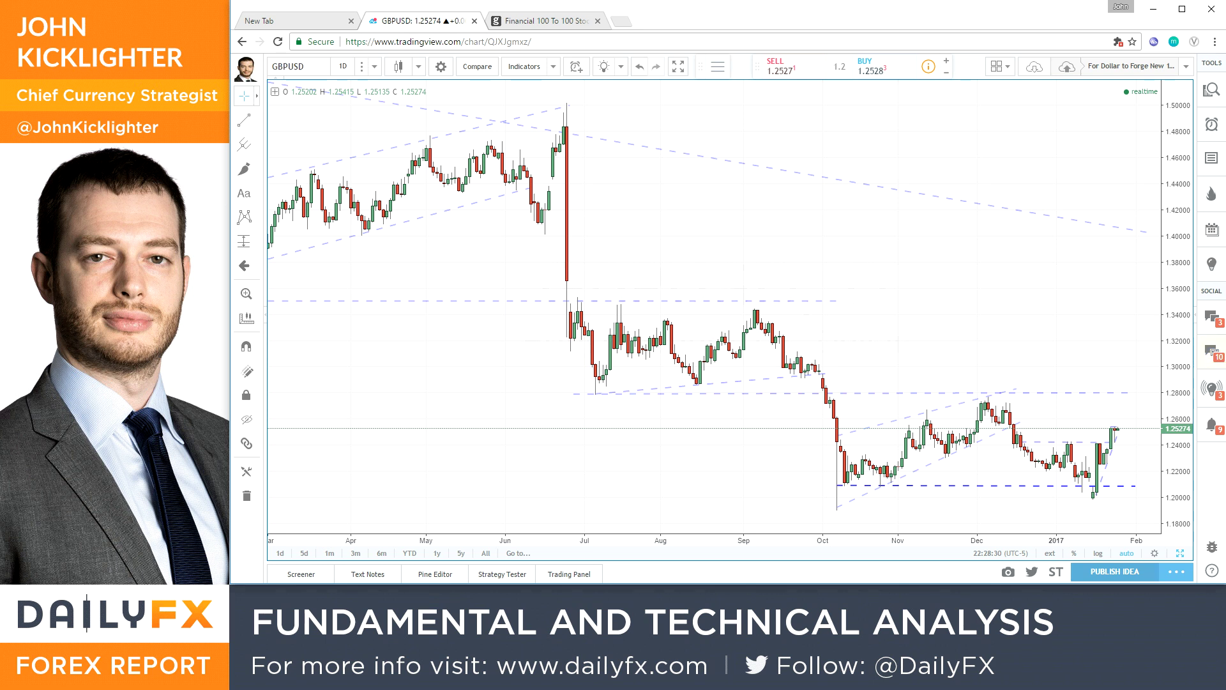
Load EURGBP, GBPAUD, GBPNZD, GBPCAD, GBPCHF and GBPJPY charts in turn.
{"action": "type", "text": "EURGBP"}
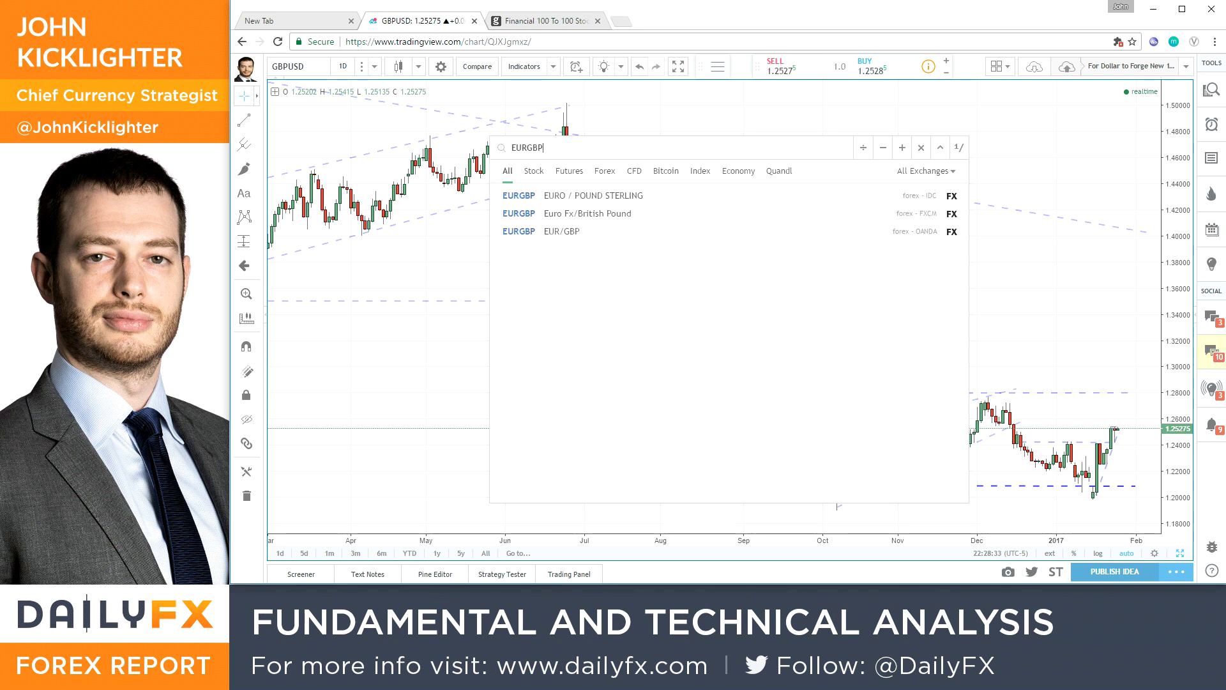
{"action": "key", "text": "Return"}
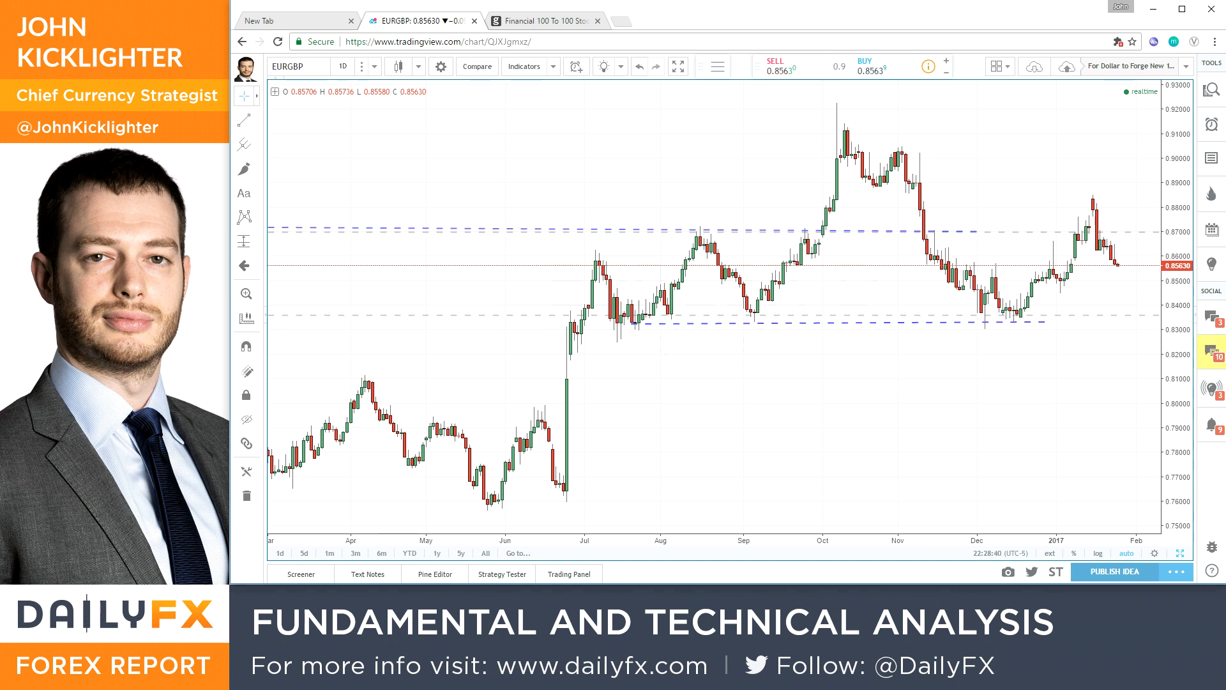
{"action": "type", "text": "GBPAUD"}
{"action": "key", "text": "Return"}
{"action": "type", "text": "GBPNZD"}
{"action": "key", "text": "Return"}
{"action": "type", "text": "GBPCAD"}
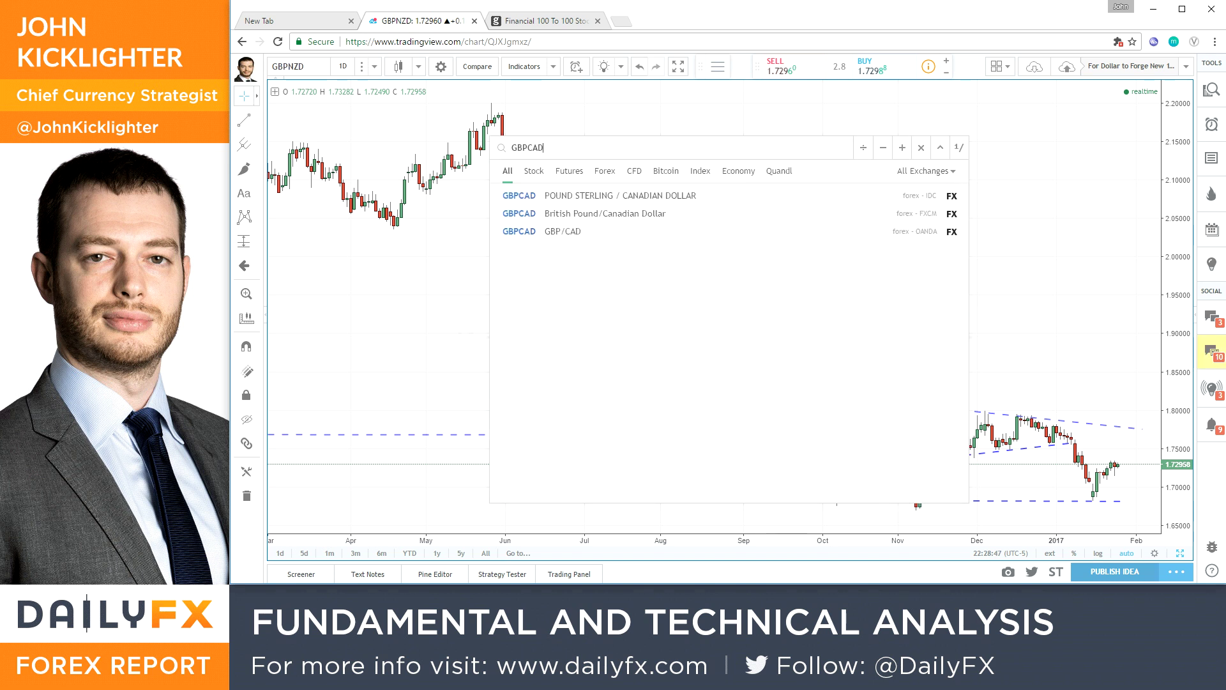
{"action": "key", "text": "Return"}
{"action": "type", "text": "GBPCHF"}
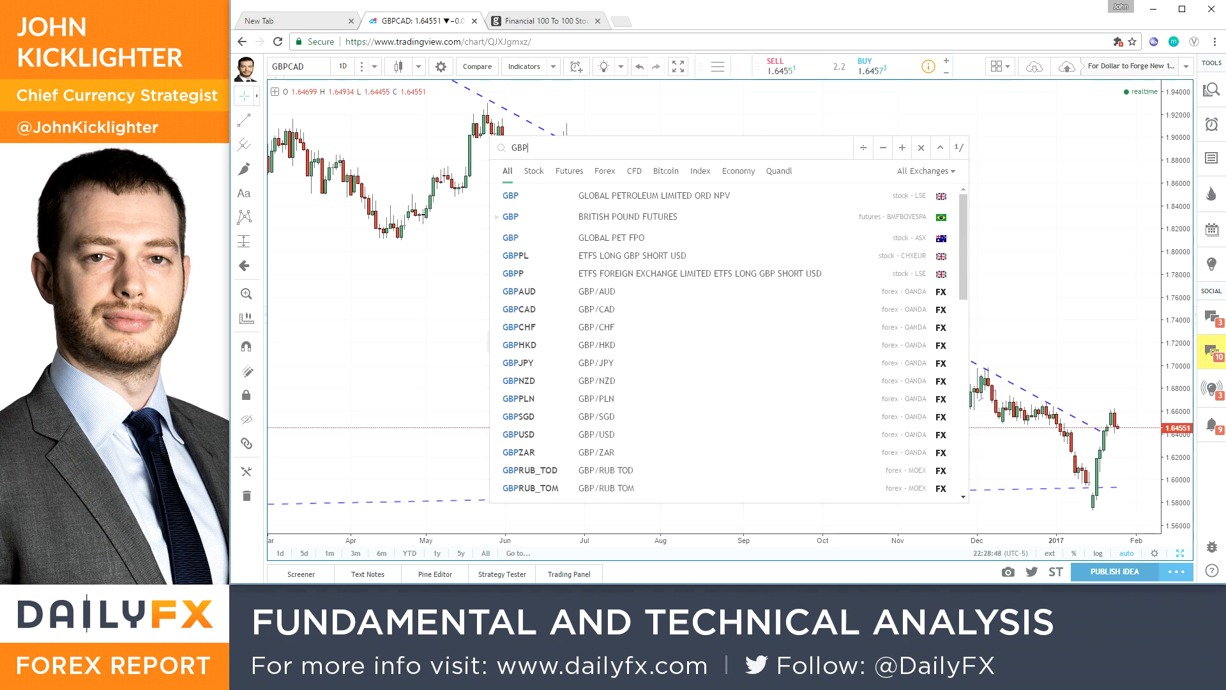
{"action": "key", "text": "Return"}
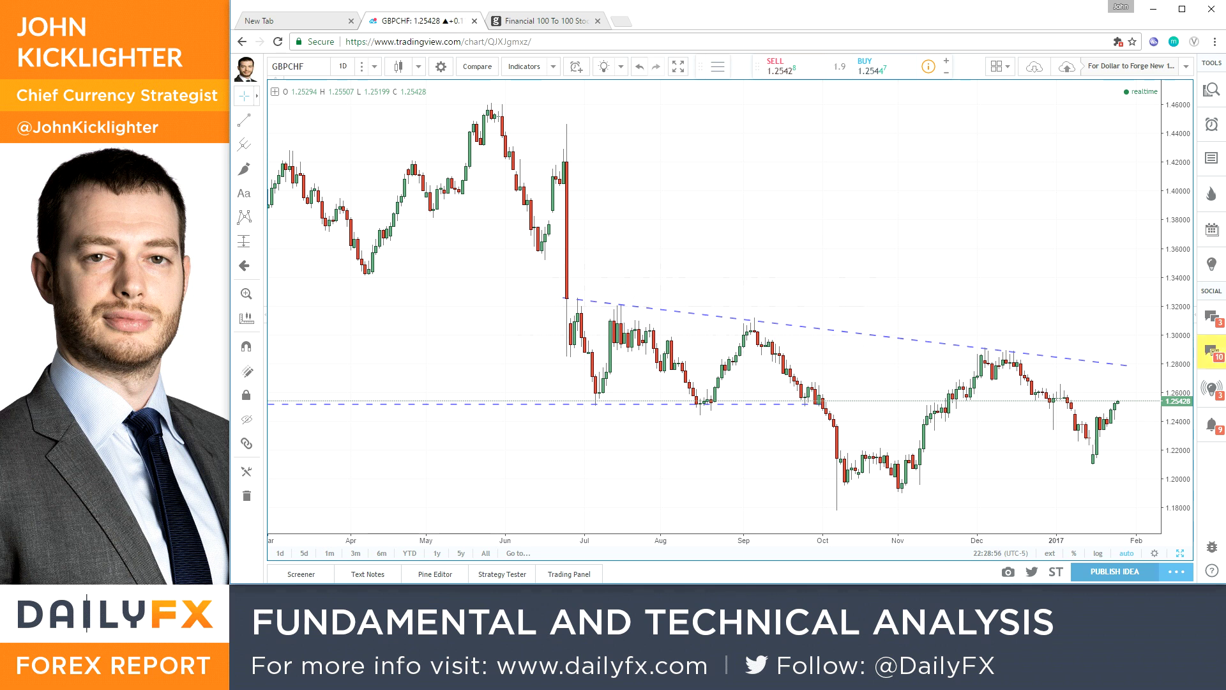
{"action": "type", "text": "GBPJPY"}
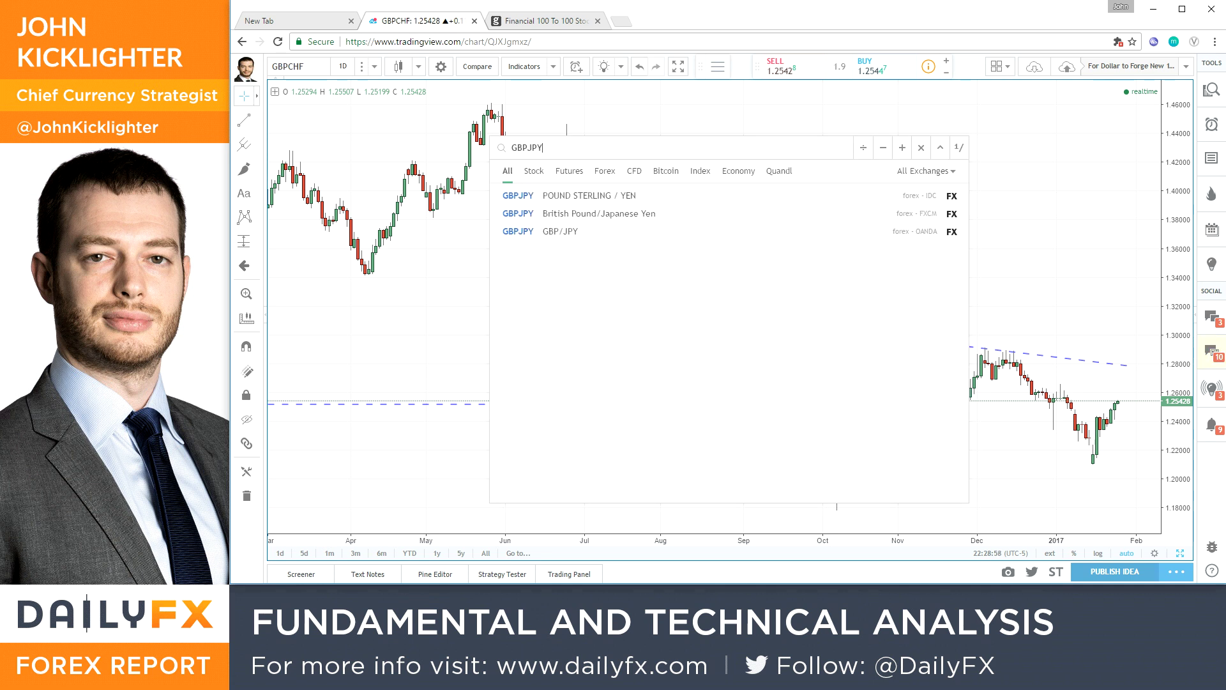
{"action": "key", "text": "Return"}
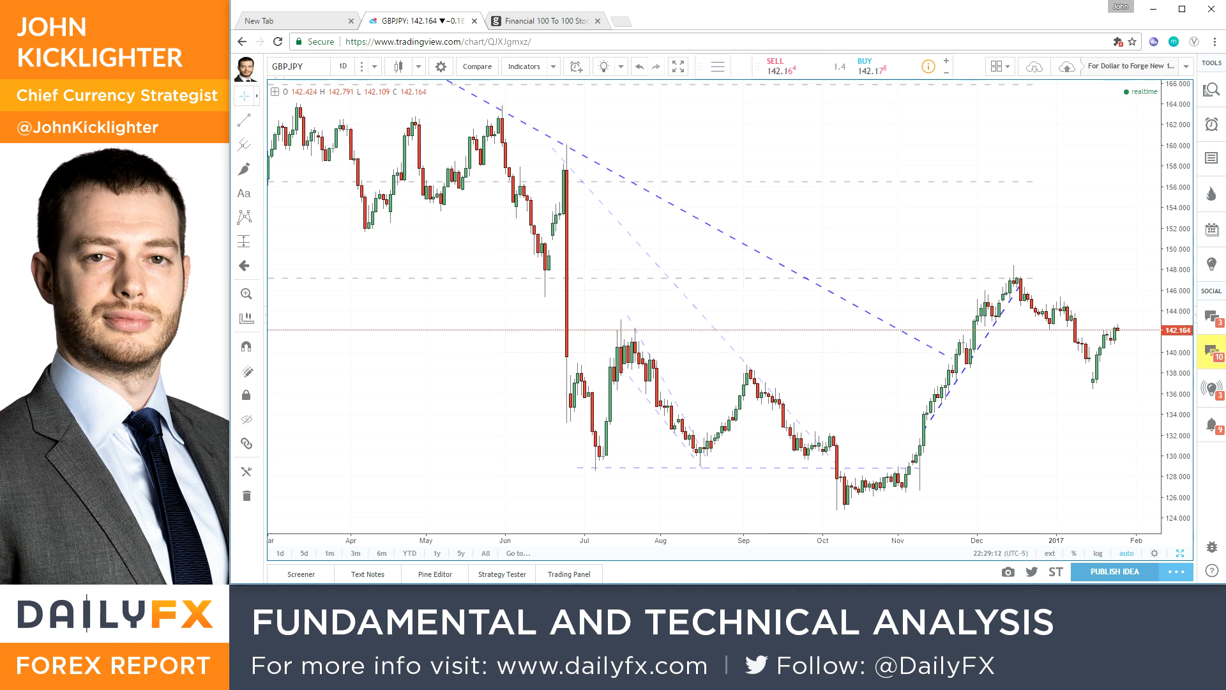
Load the UKX FTSE 100 chart, return to GBPUSD, then switch to the Excel calendar.
{"action": "type", "text": "UKX"}
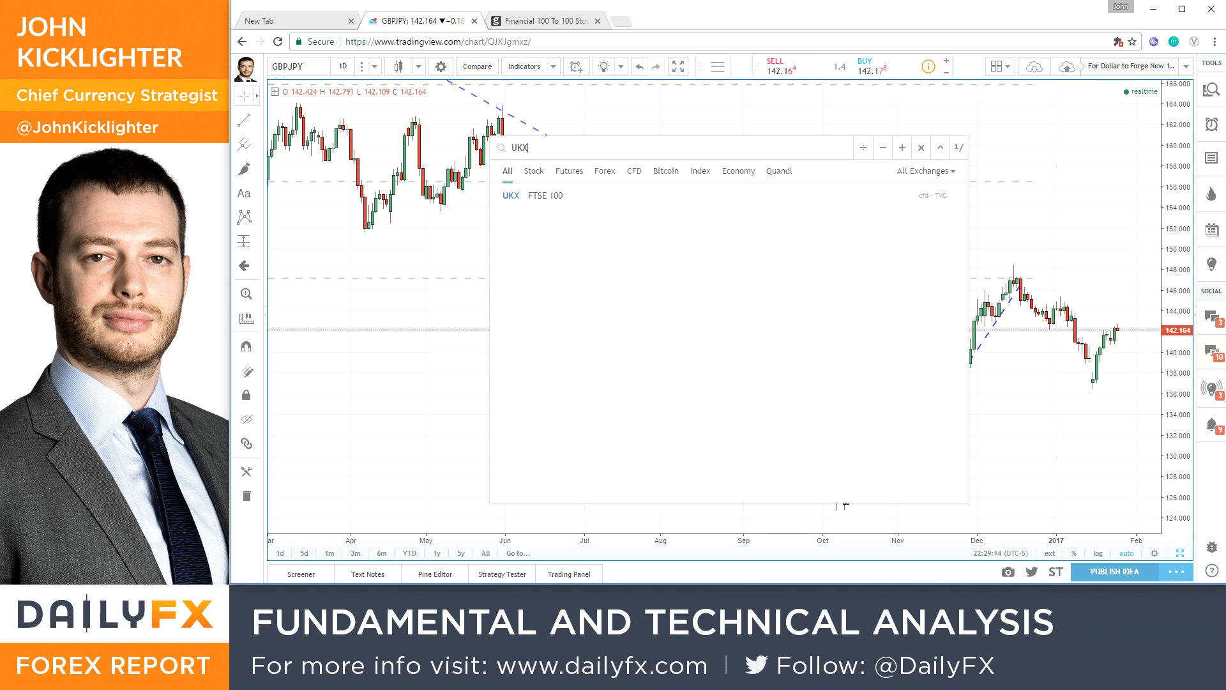
{"action": "key", "text": "Return"}
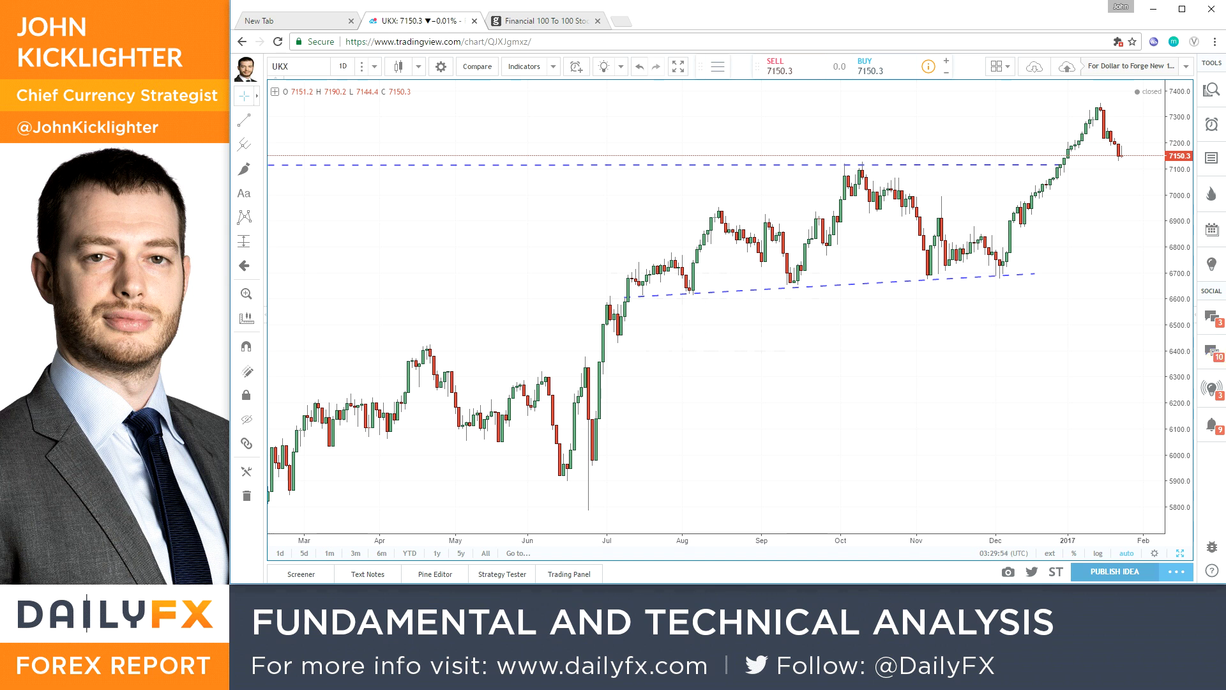
{"action": "type", "text": "GBPUSD"}
{"action": "key", "text": "Return"}
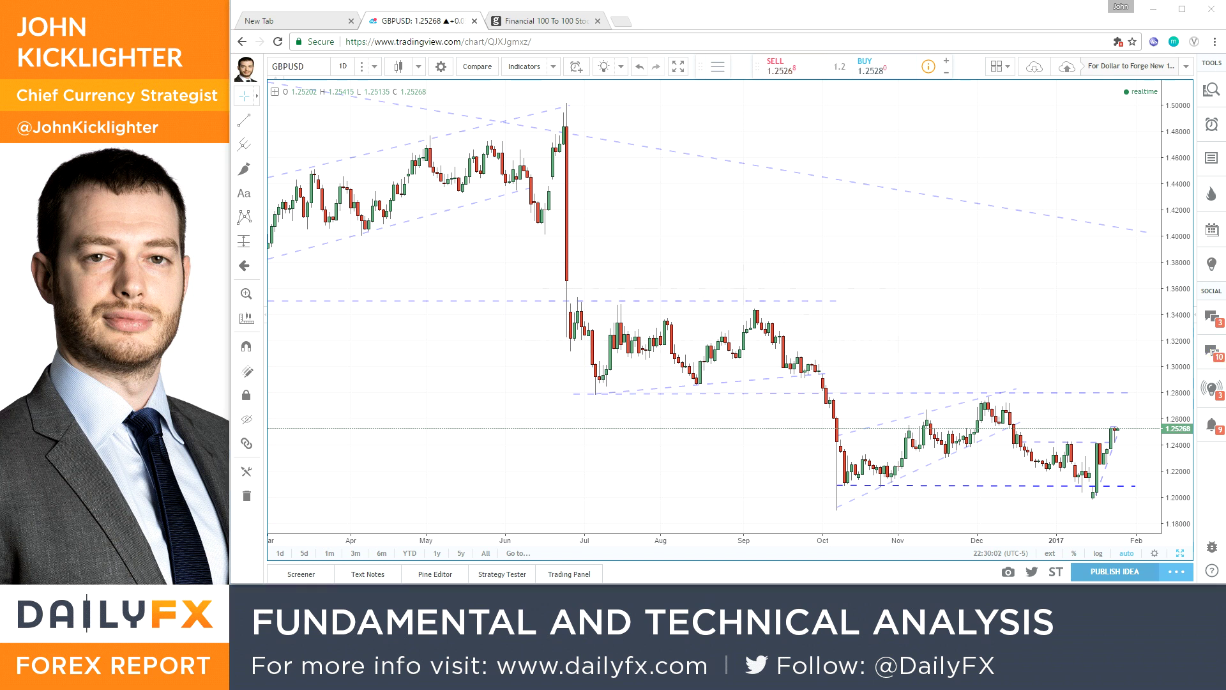
{"action": "key", "text": "alt+Tab"}
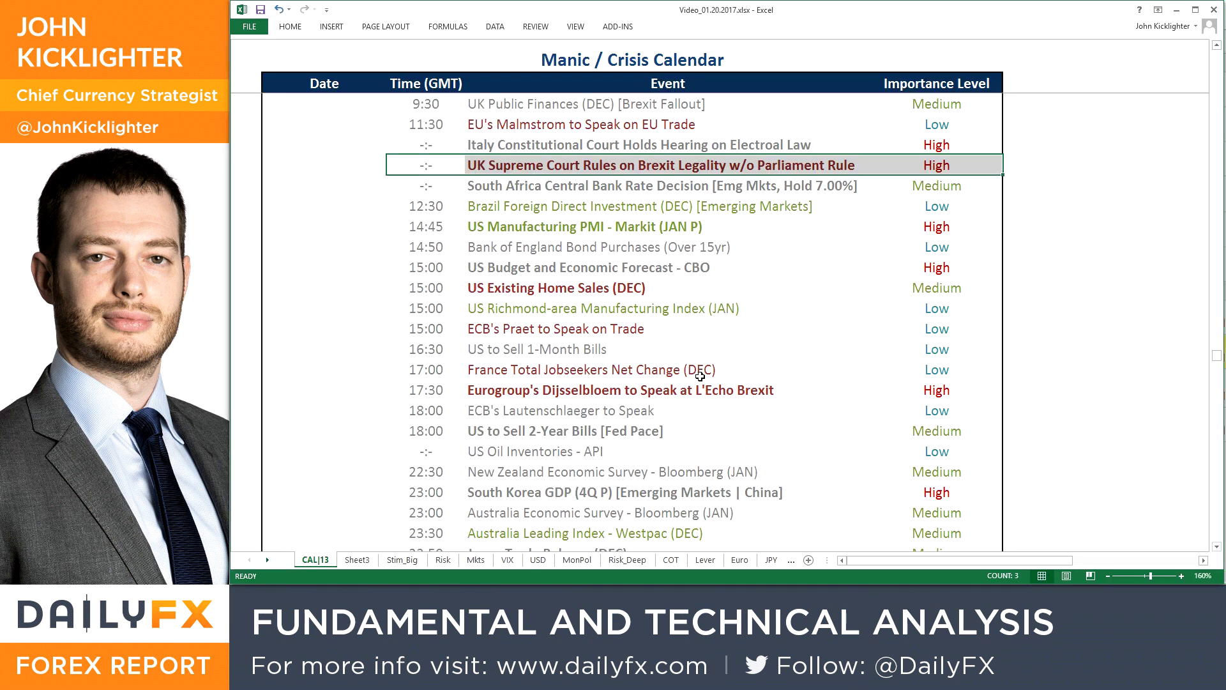
Highlight the 15:00 US Existing Home Sales and US Budget and Economic Forecast - CBO rows.
{"action": "left_click_drag", "start_coordinate": [434, 291], "coordinate": [639, 291]}
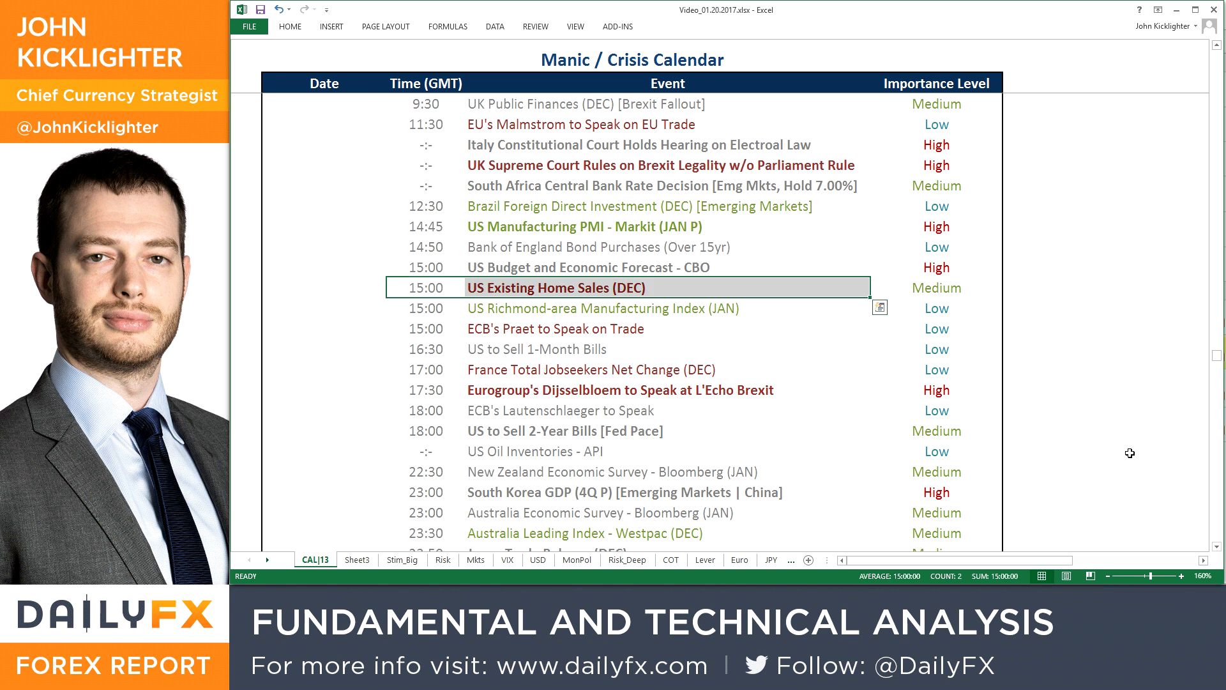
{"action": "left_click_drag", "start_coordinate": [411, 273], "coordinate": [890, 263]}
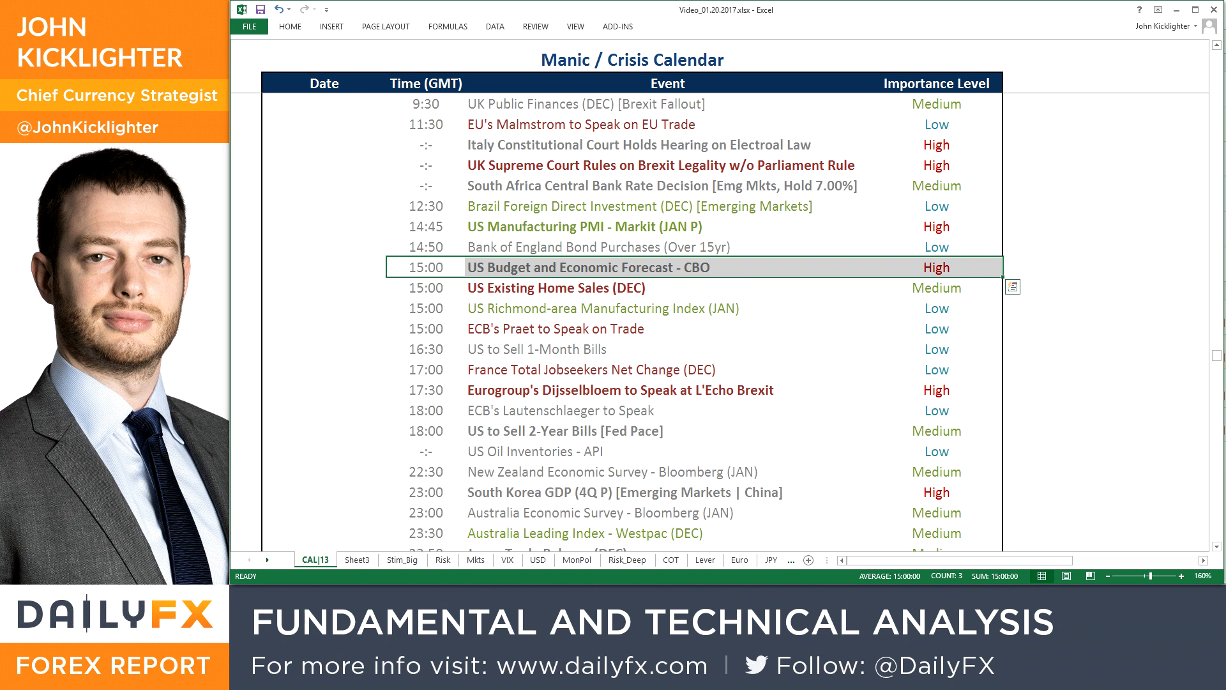
Minimize Excel, load the DXY dollar index chart zoomed out, then return to Excel.
{"action": "left_click", "coordinate": [1177, 9]}
{"action": "type", "text": "DXY"}
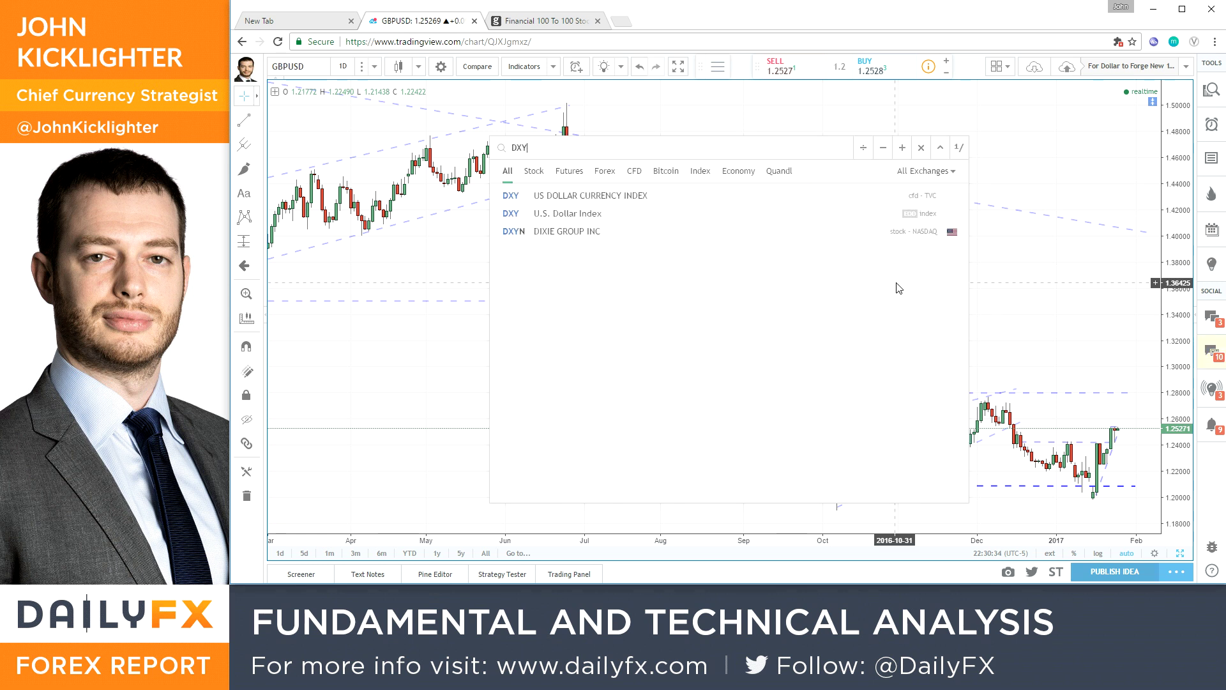
{"action": "key", "text": "Return"}
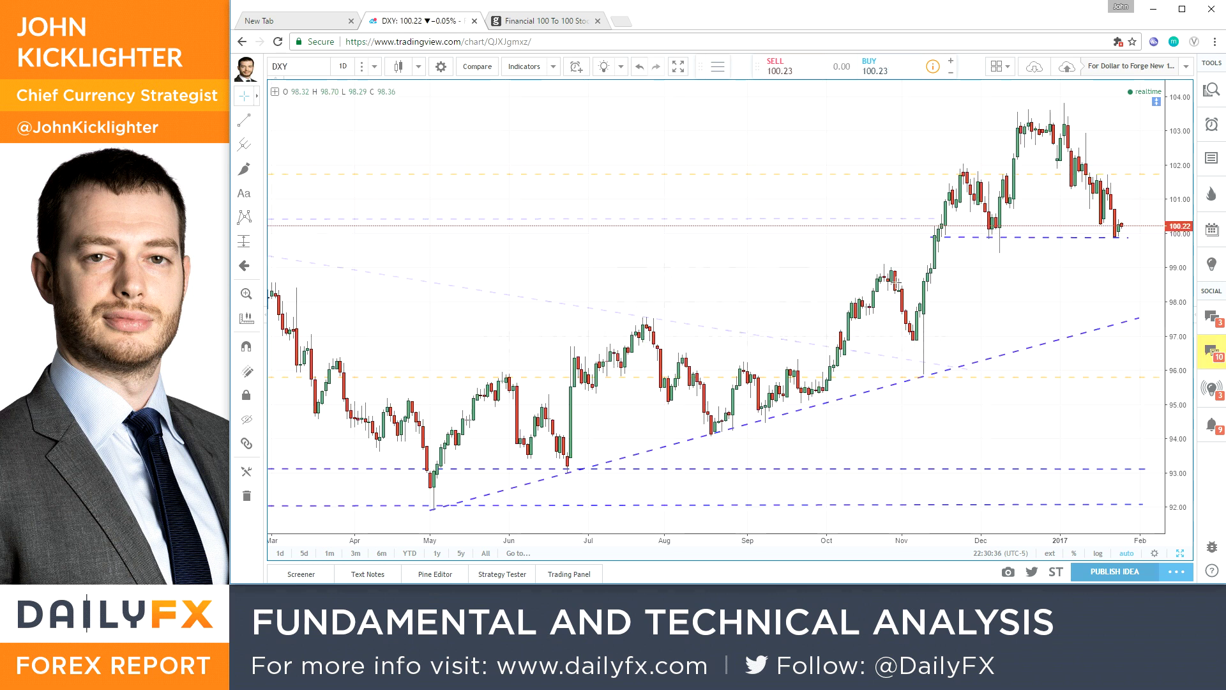
{"action": "scroll", "coordinate": [906, 283], "scroll_direction": "down", "scroll_amount": 2}
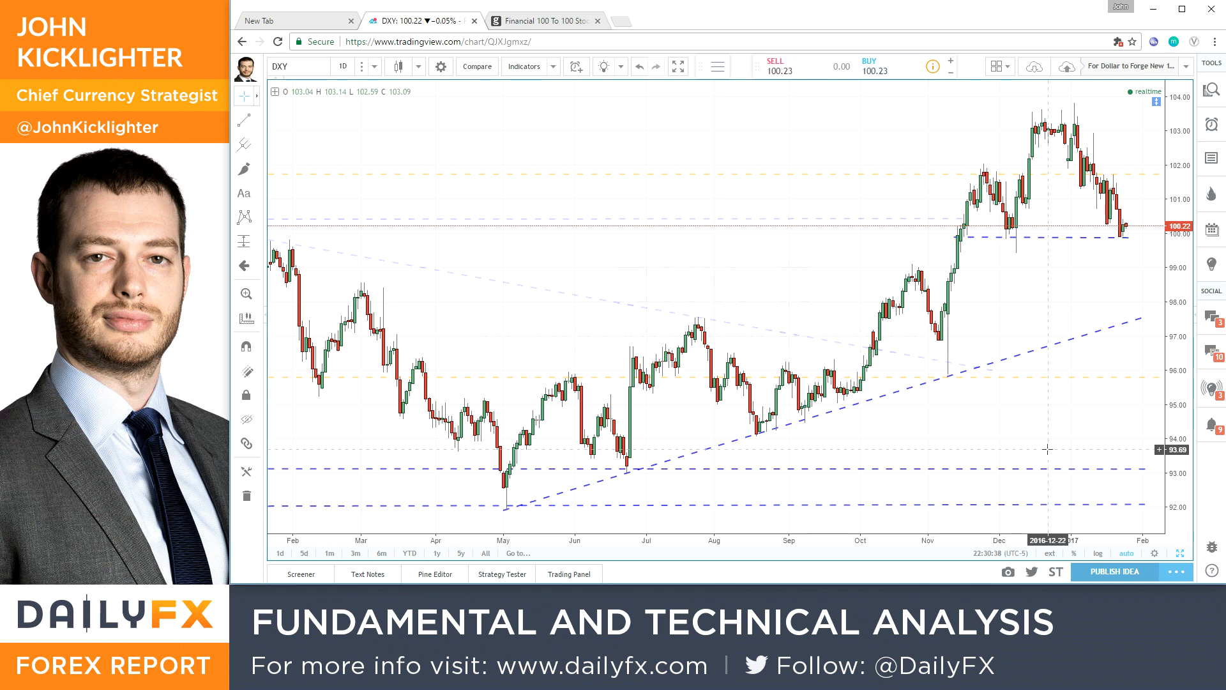
{"action": "scroll", "coordinate": [1048, 463], "scroll_direction": "down", "scroll_amount": 1}
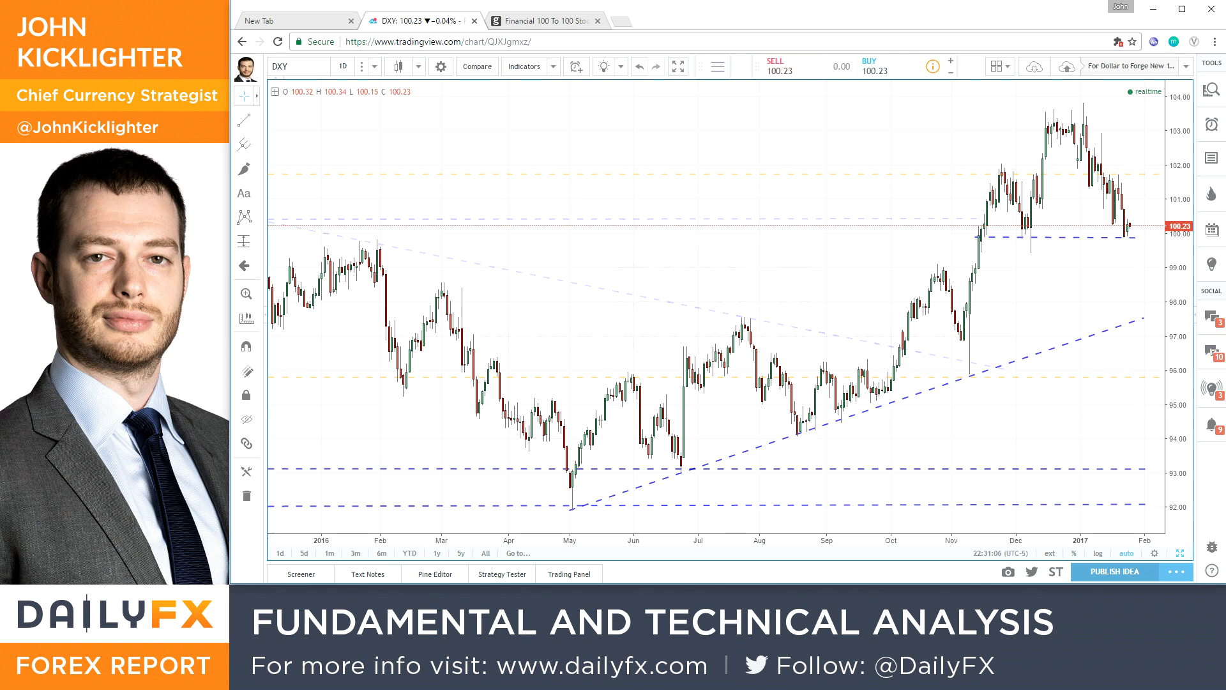
{"action": "key", "text": "alt+Tab"}
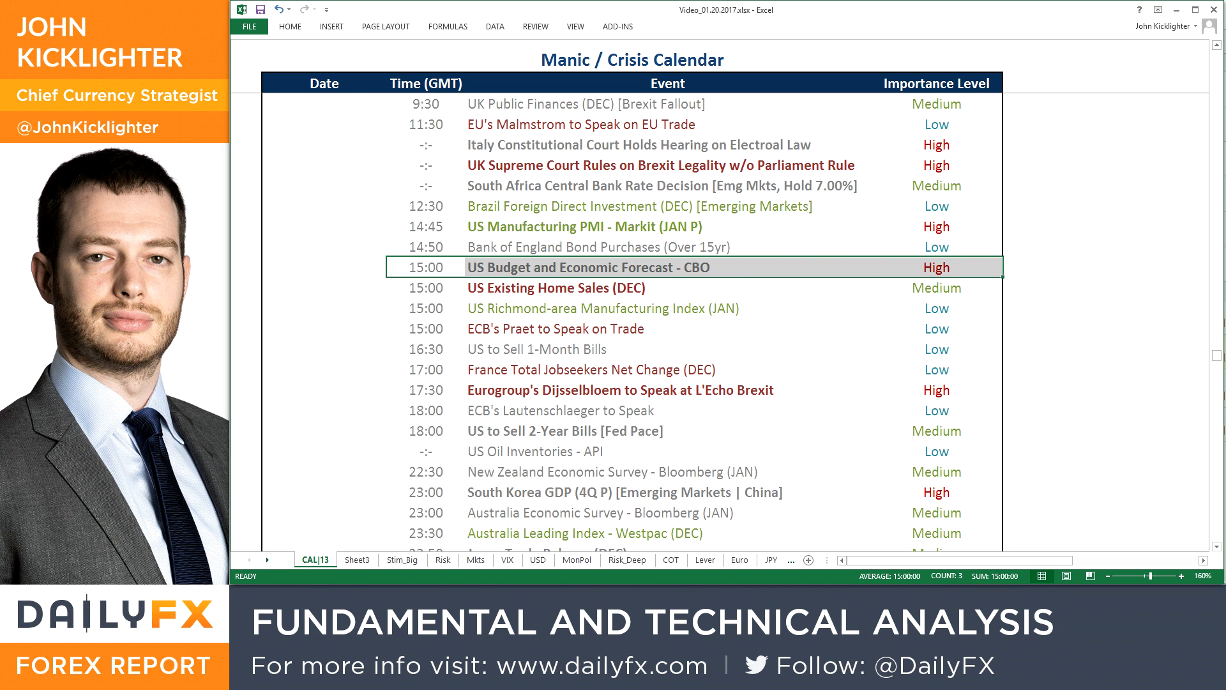
Minimize the Excel calendar window to bring the DXY chart back.
{"action": "left_click", "coordinate": [1177, 10]}
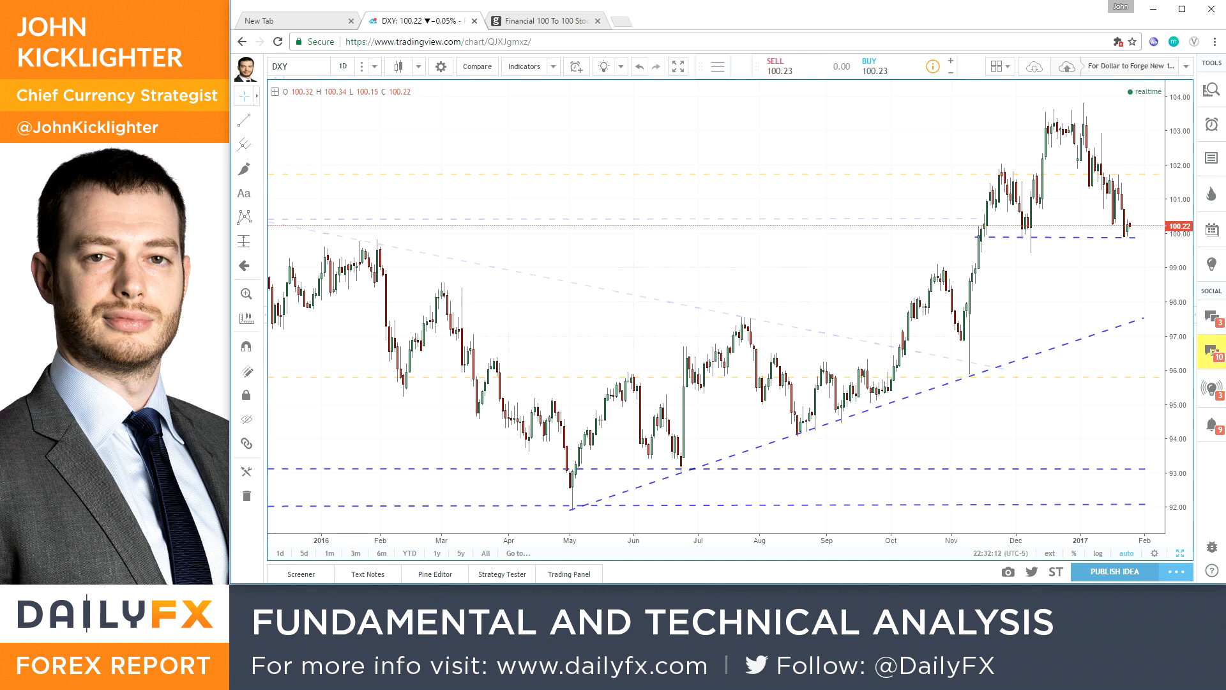
Load EURUSD, then USDJPY, then the annotated daily AUDUSD chart.
{"action": "type", "text": "eurusd"}
{"action": "key", "text": "Return"}
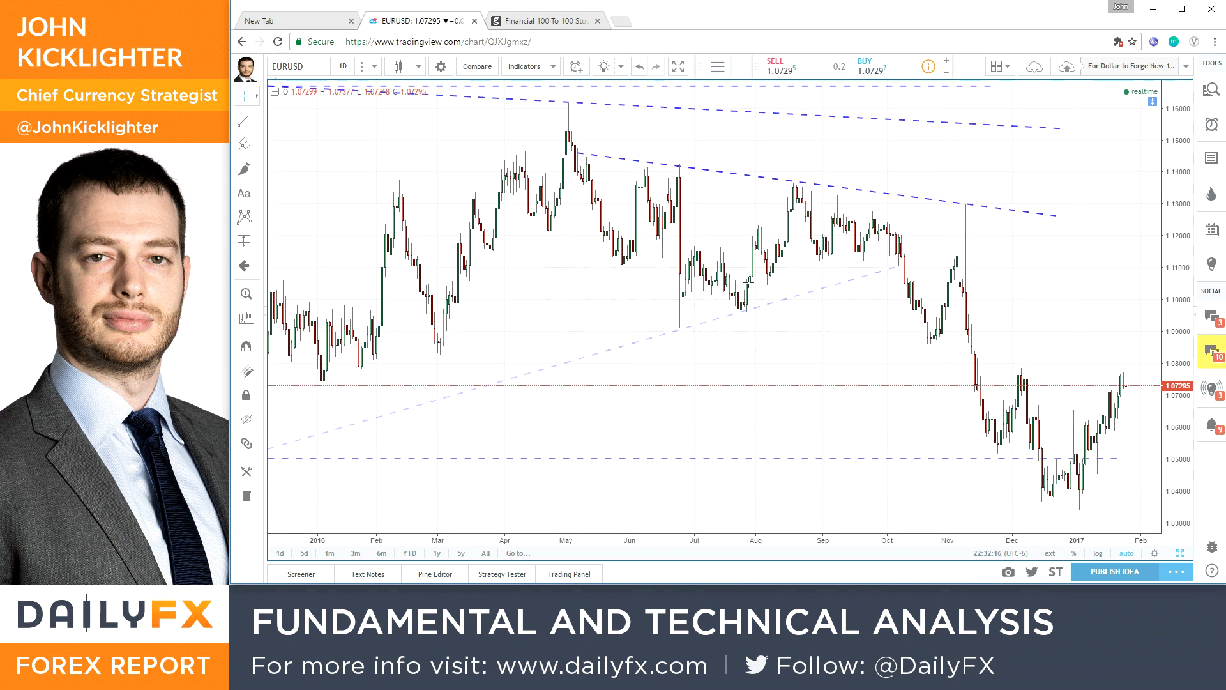
{"action": "type", "text": "usdjpy"}
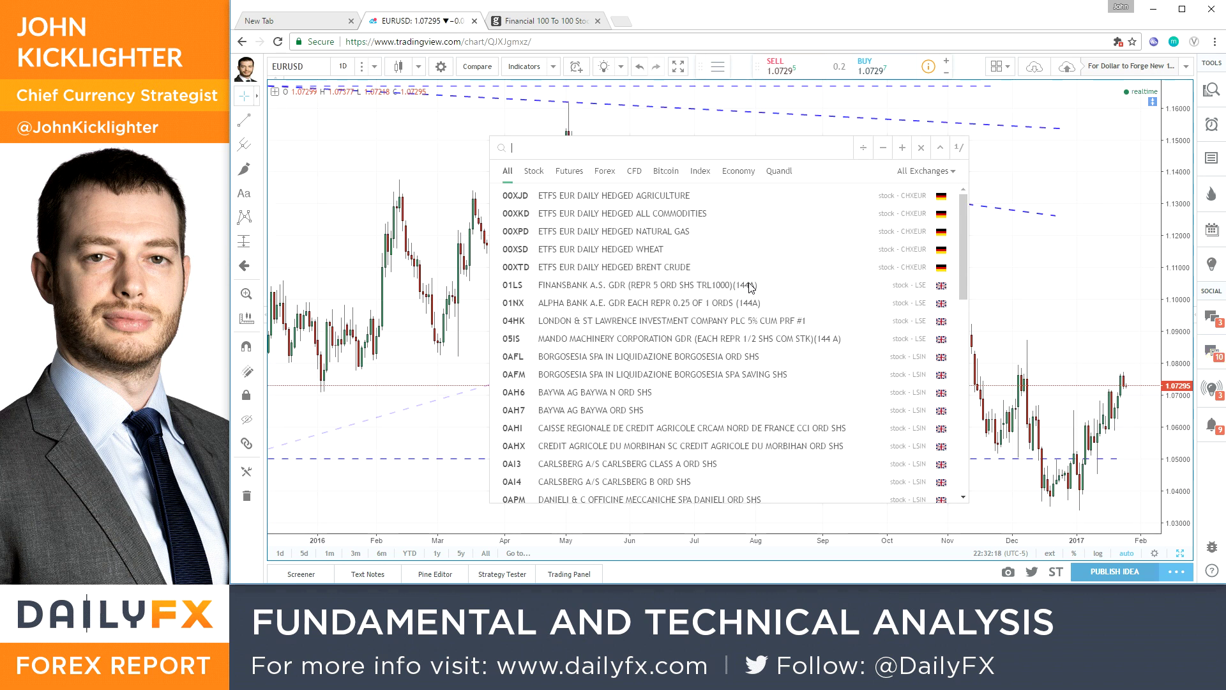
{"action": "key", "text": "Return"}
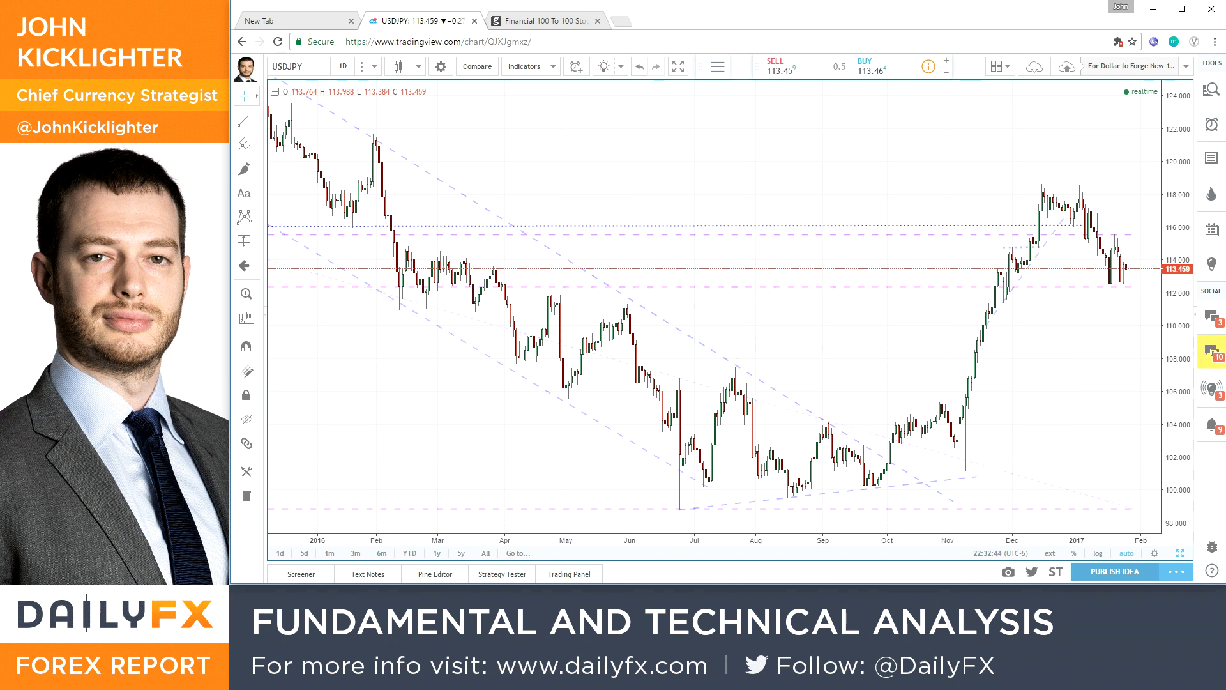
{"action": "type", "text": "AUDUSD"}
{"action": "key", "text": "Return"}
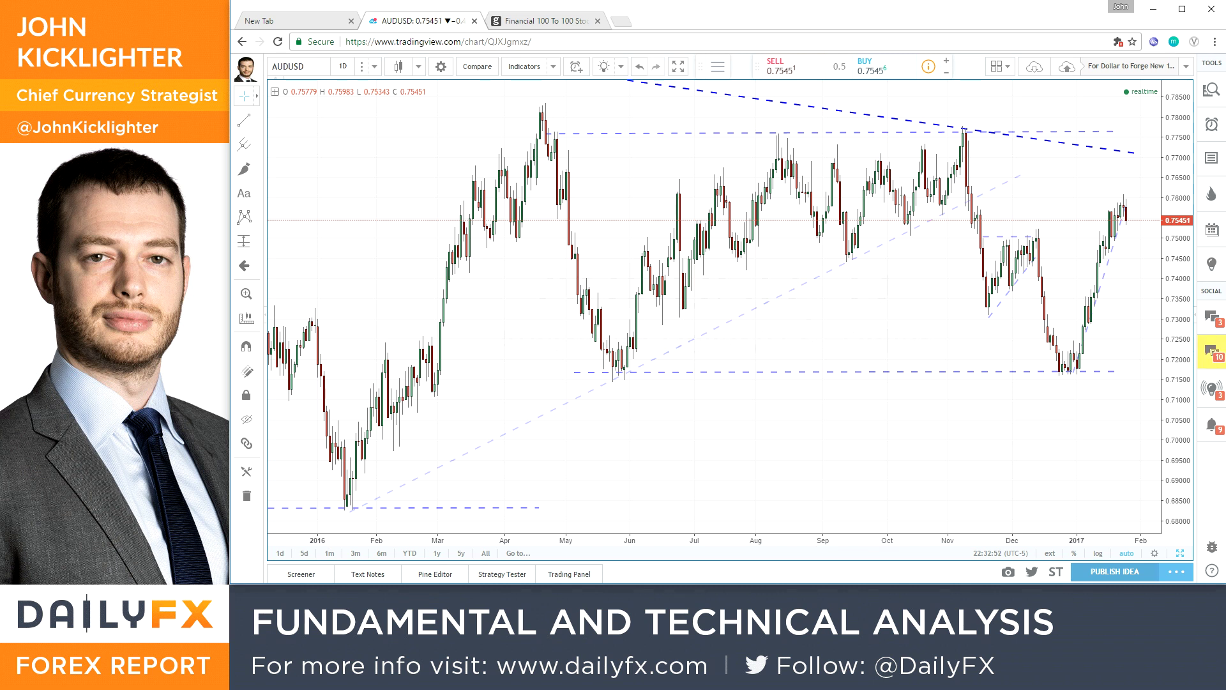
Load the NZDUSD daily chart with its descending trend line and 0.6975 support.
{"action": "type", "text": "NZDUSD"}
{"action": "key", "text": "Return"}
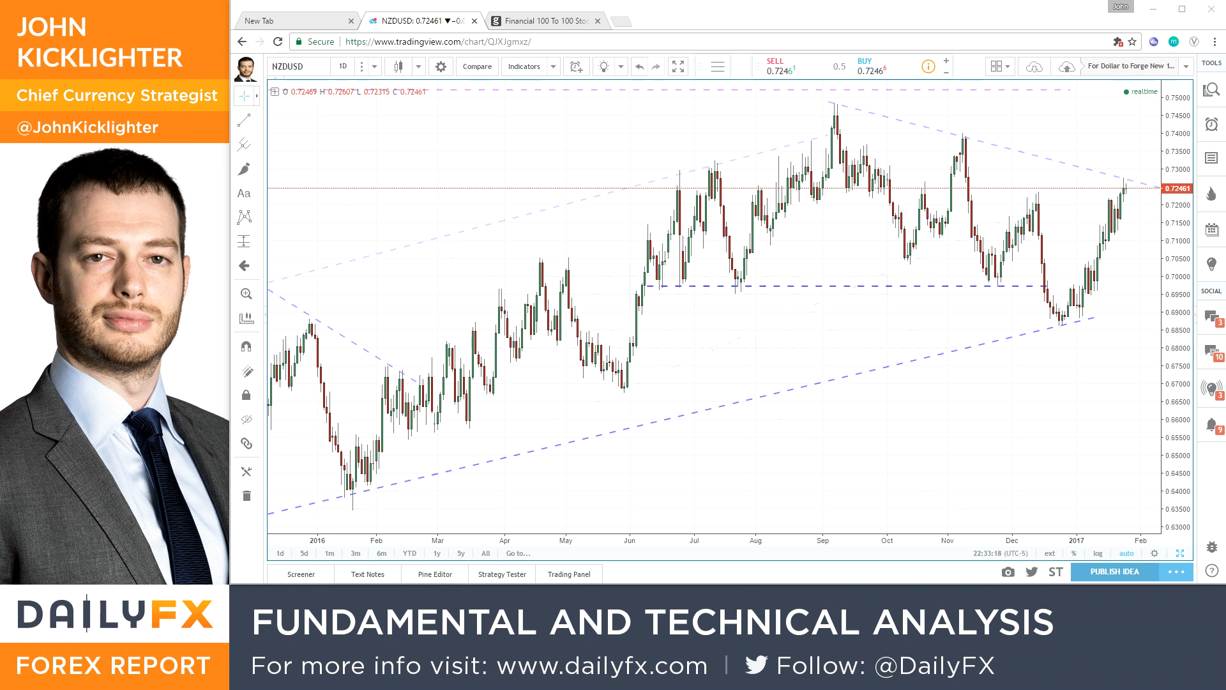
{"action": "key", "text": "alt+Tab"}
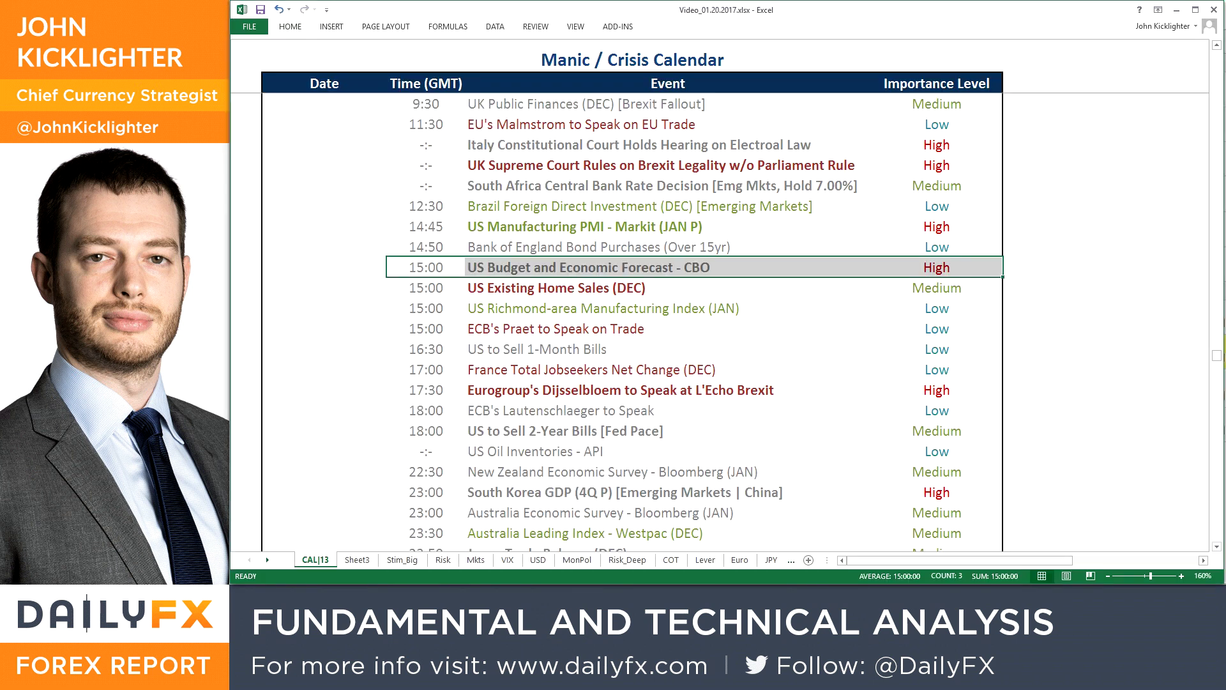
{"action": "scroll", "coordinate": [855, 399], "scroll_direction": "down", "scroll_amount": 2}
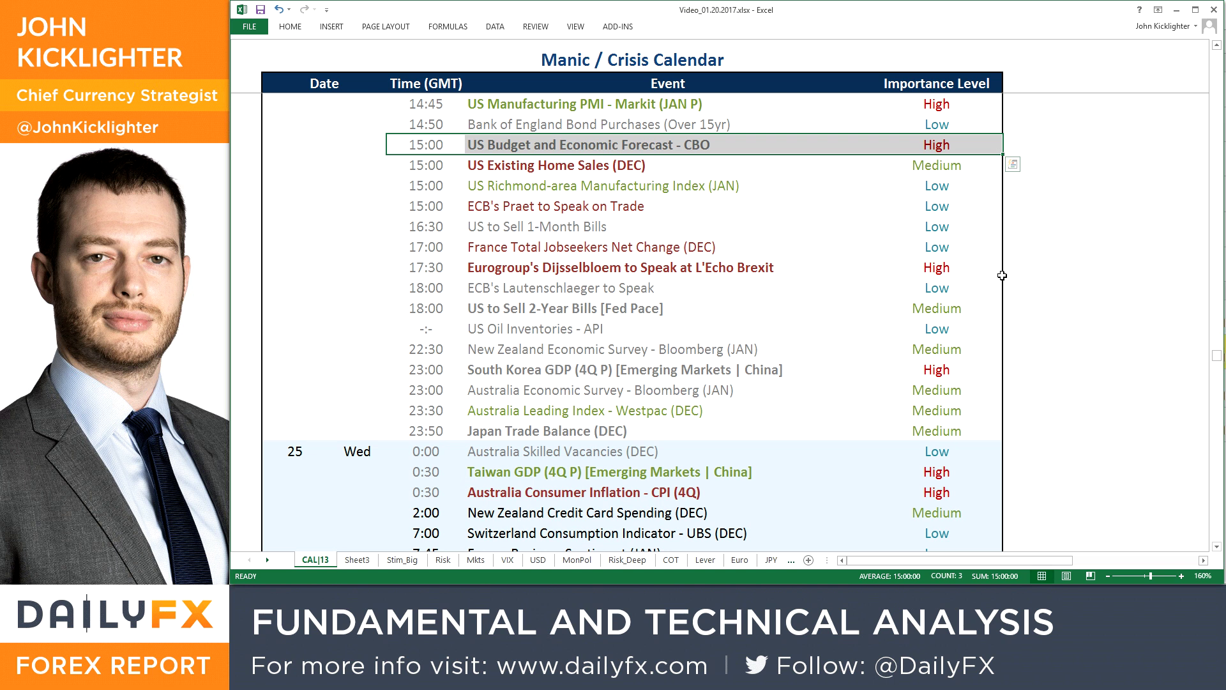
{"action": "left_click", "coordinate": [1177, 11]}
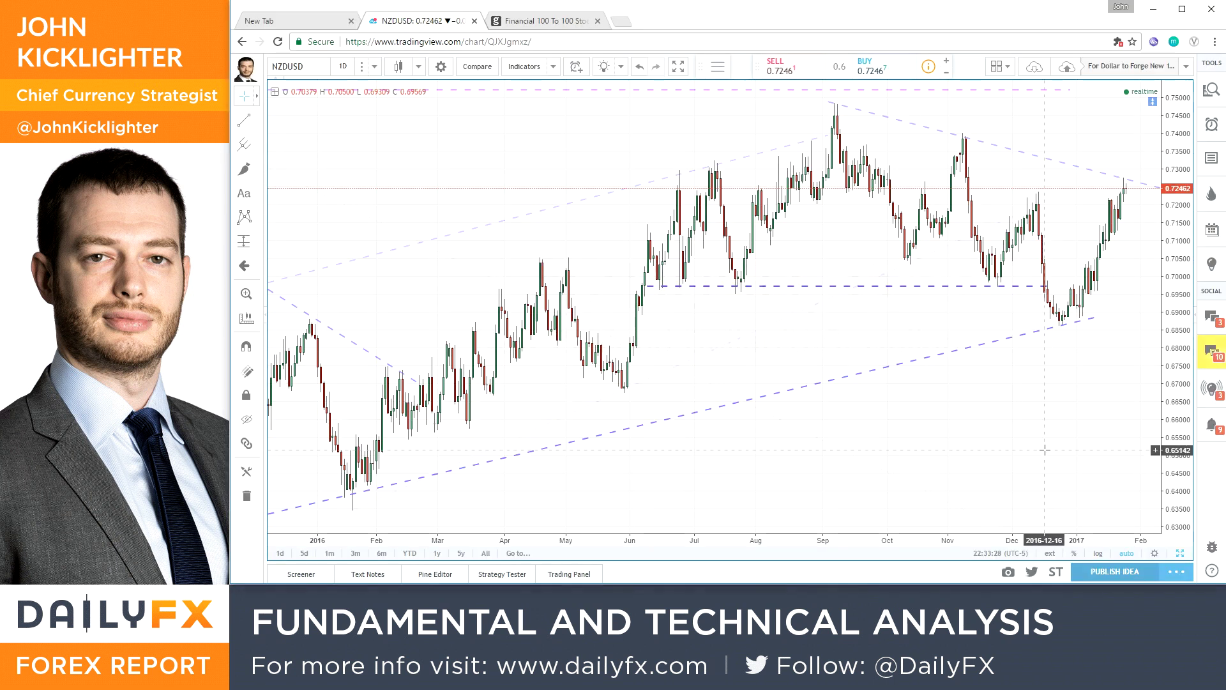
Load AUDUSD, view it on 2-hour then daily candles, then switch to AUDJPY.
{"action": "type", "text": "nzdusd"}
{"action": "key", "text": "Return"}
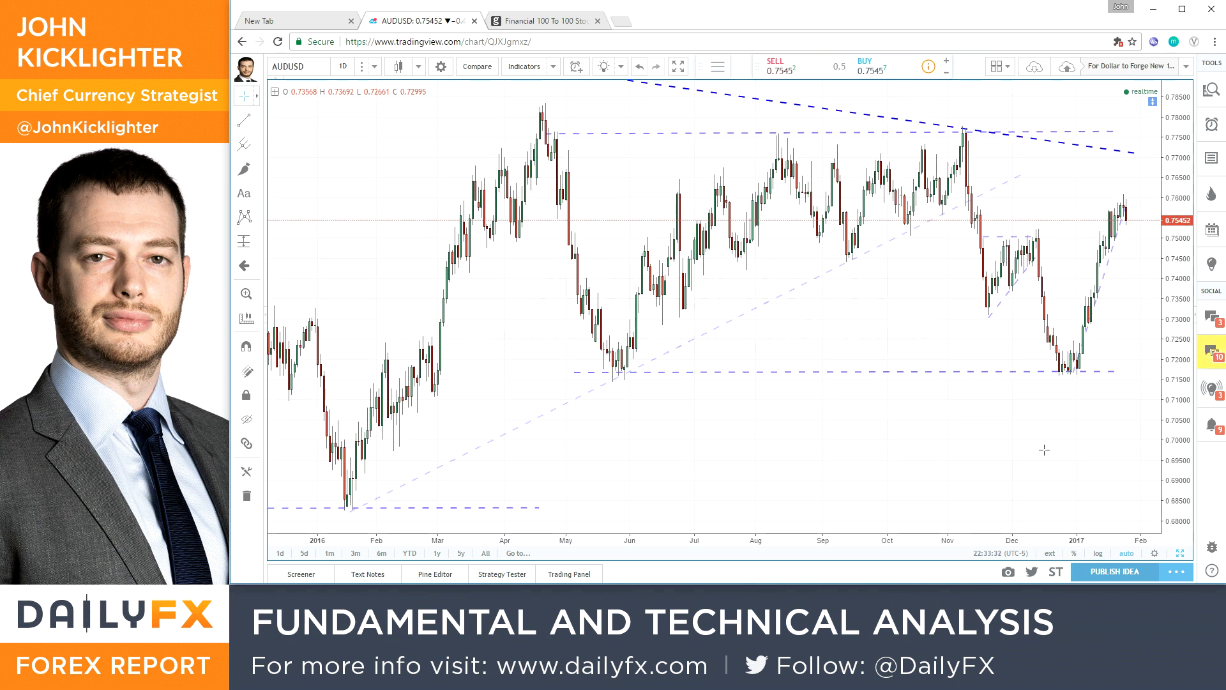
{"action": "type", "text": "2h"}
{"action": "key", "text": "Return"}
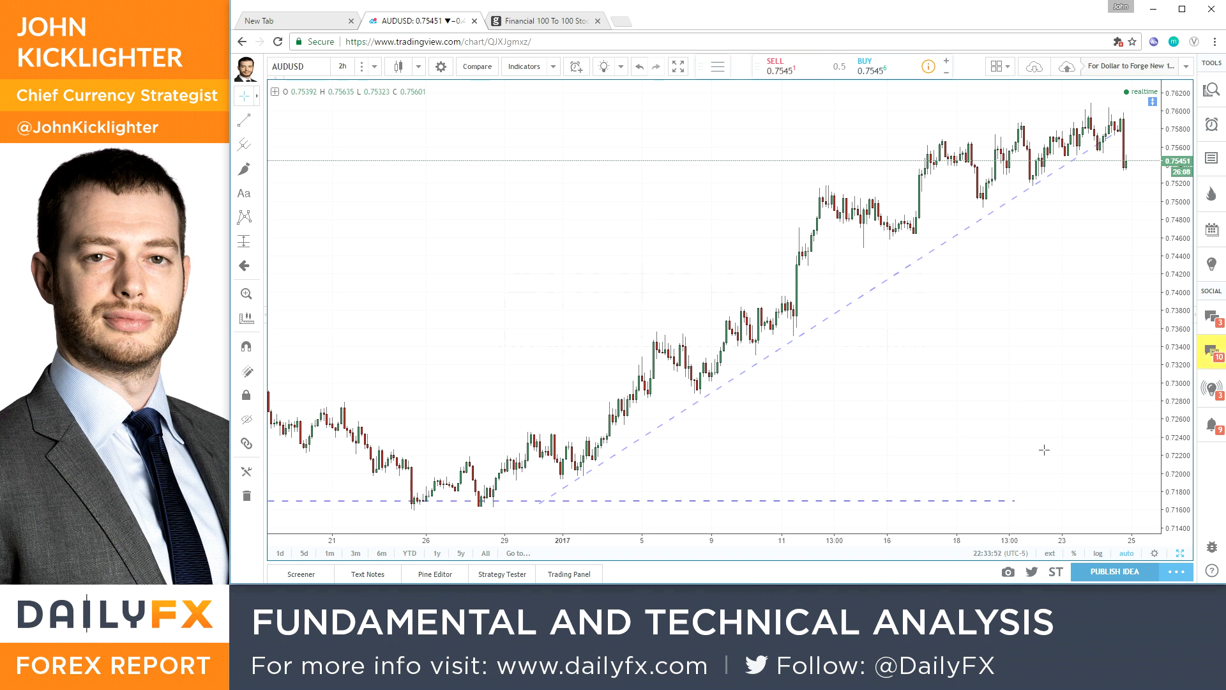
{"action": "type", "text": "1D"}
{"action": "key", "text": "Return"}
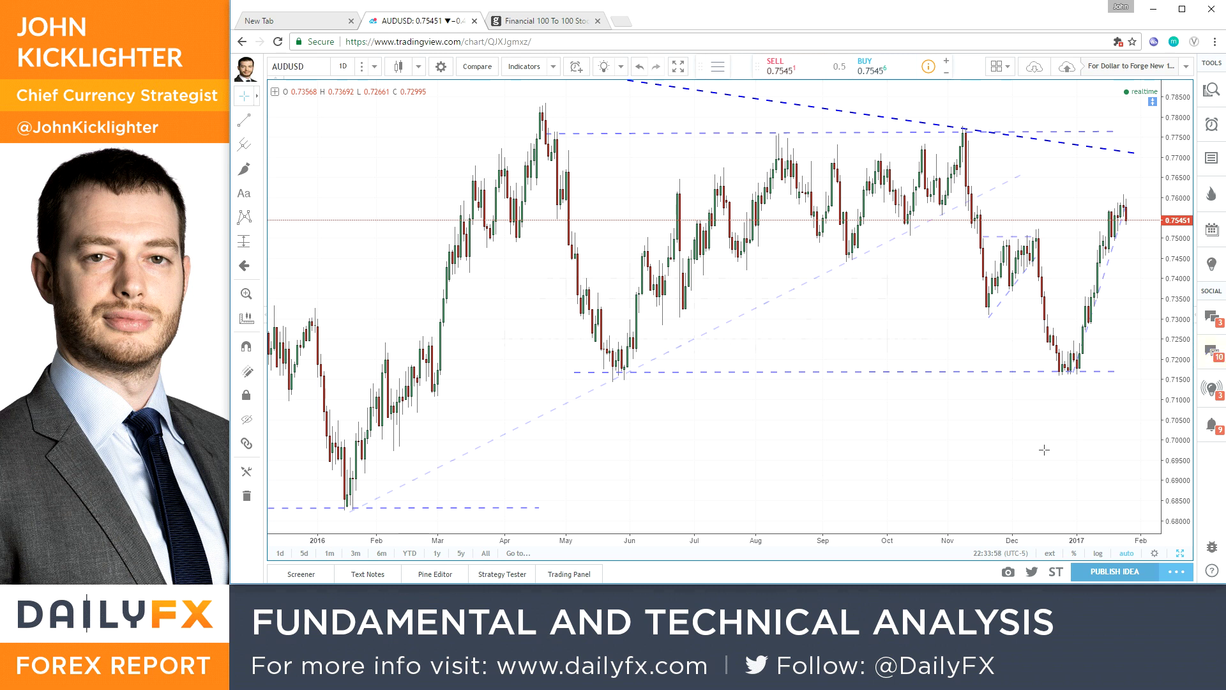
{"action": "type", "text": "AUDJPY"}
{"action": "key", "text": "Return"}
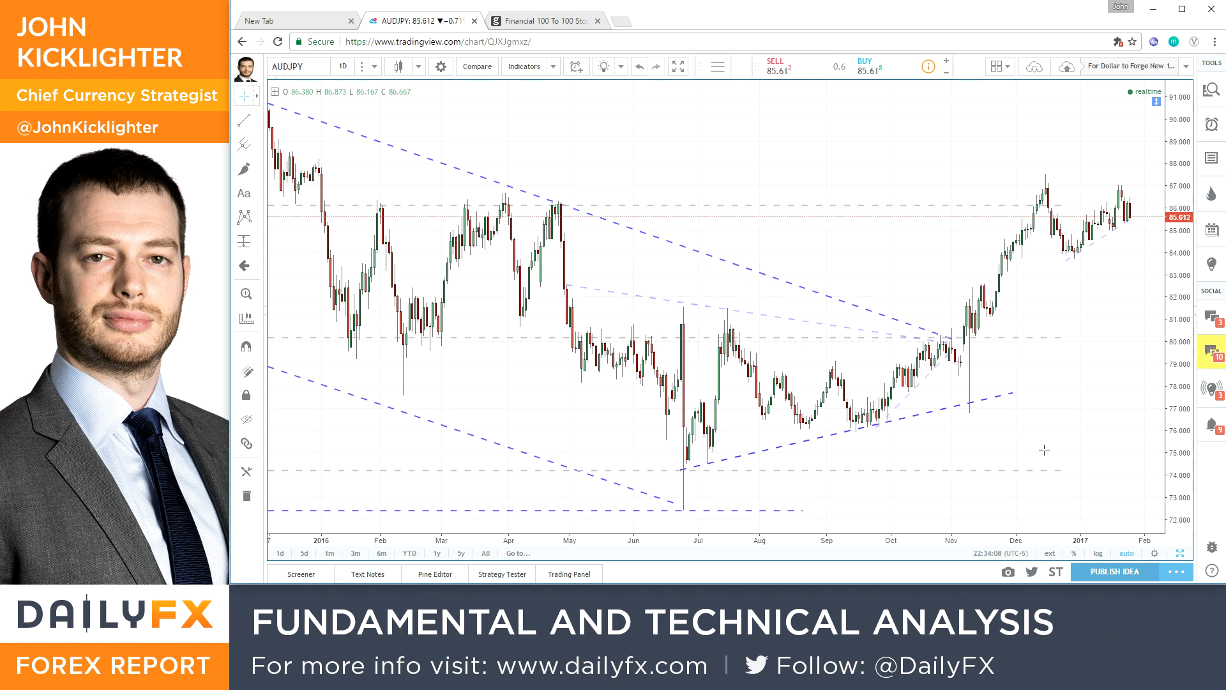
Load EURAUD, check its 2-hour candles, return to daily, and start an AUDCAD search.
{"action": "type", "text": "EURAUD"}
{"action": "key", "text": "Return"}
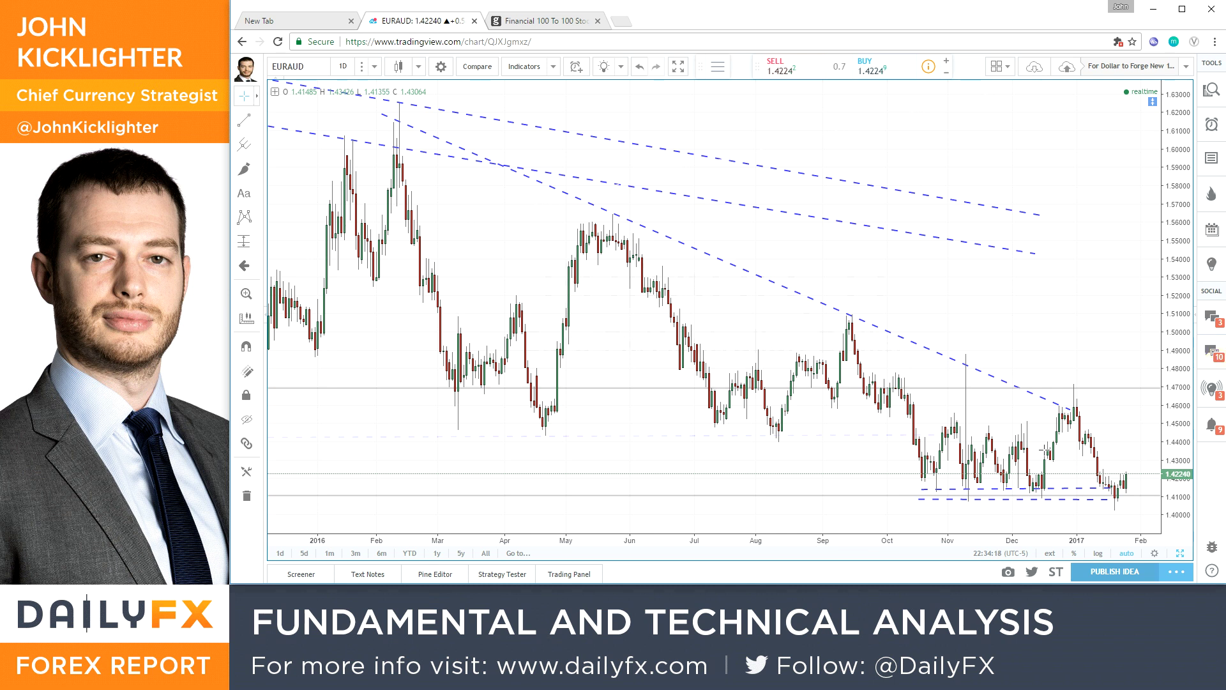
{"action": "type", "text": "2h"}
{"action": "key", "text": "Return"}
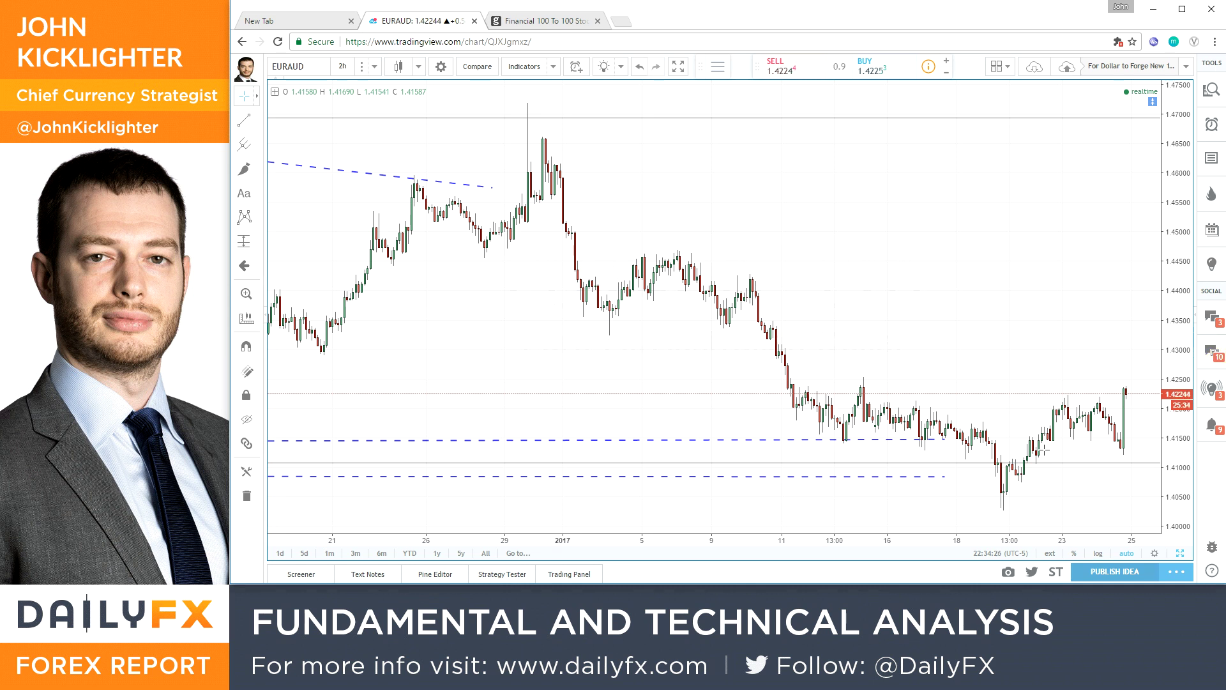
{"action": "type", "text": "1d"}
{"action": "key", "text": "Return"}
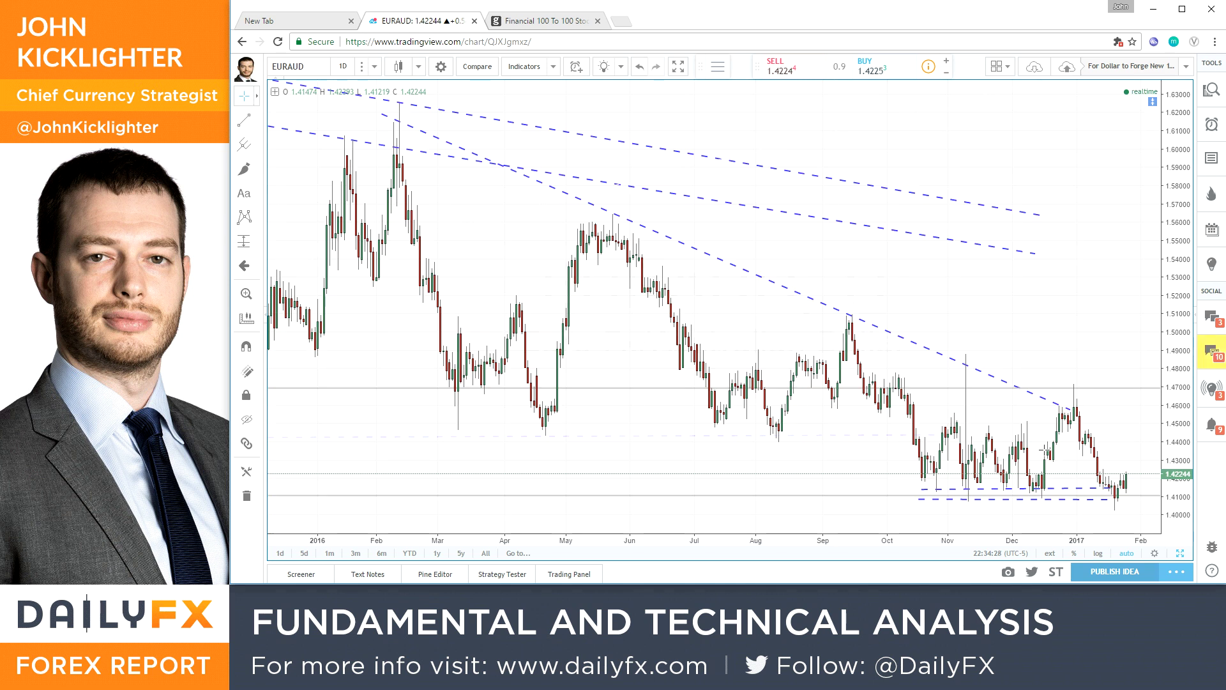
{"action": "type", "text": "AUDC"}
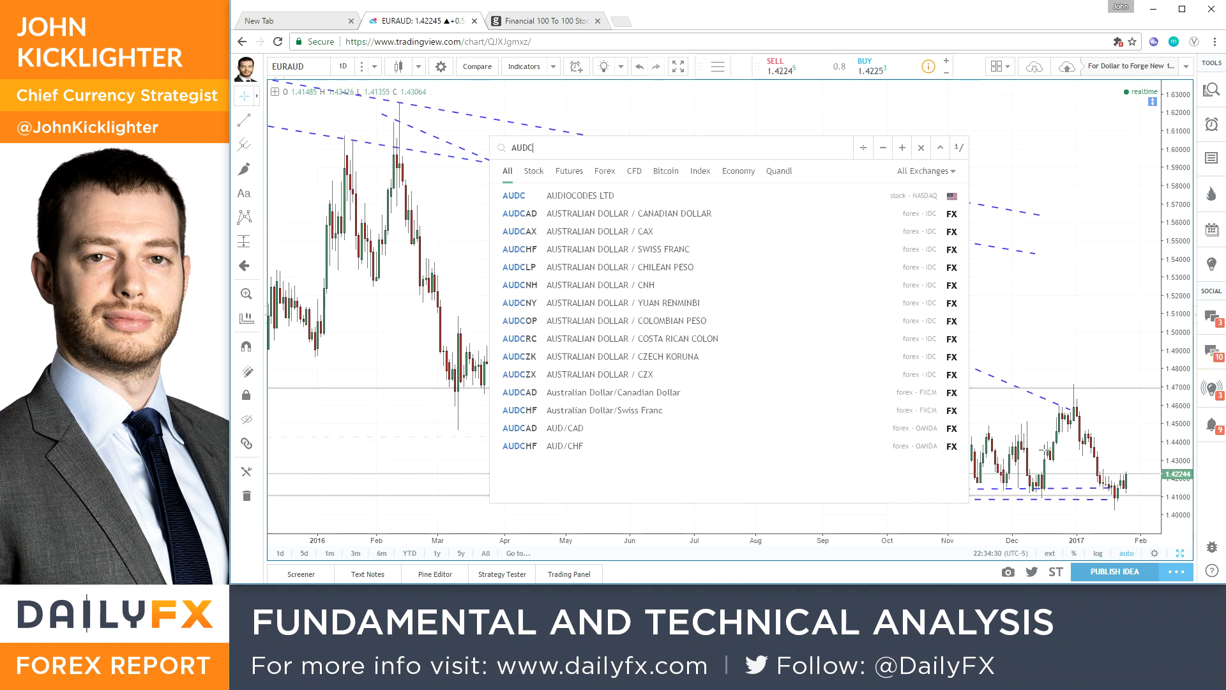
{"action": "type", "text": "AD"}
Open AUDCAD, then AUDNZD, ending on the daily AUDCHF chart.
{"action": "key", "text": "Return"}
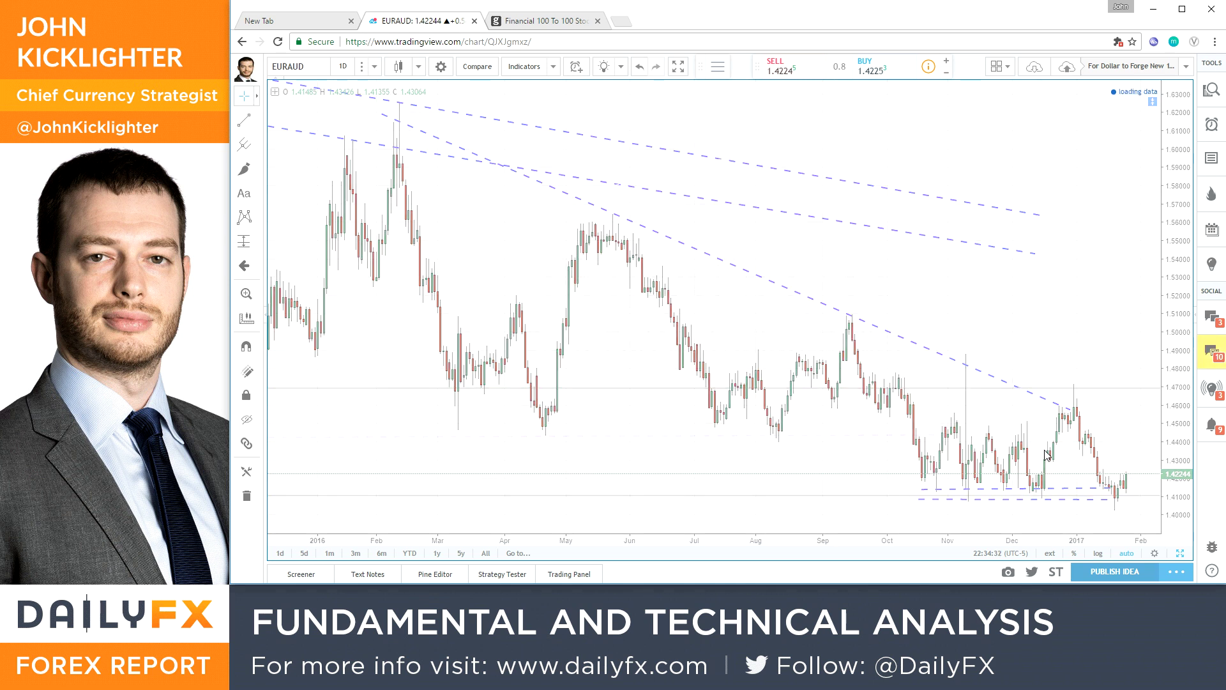
{"action": "type", "text": "AUDNZD"}
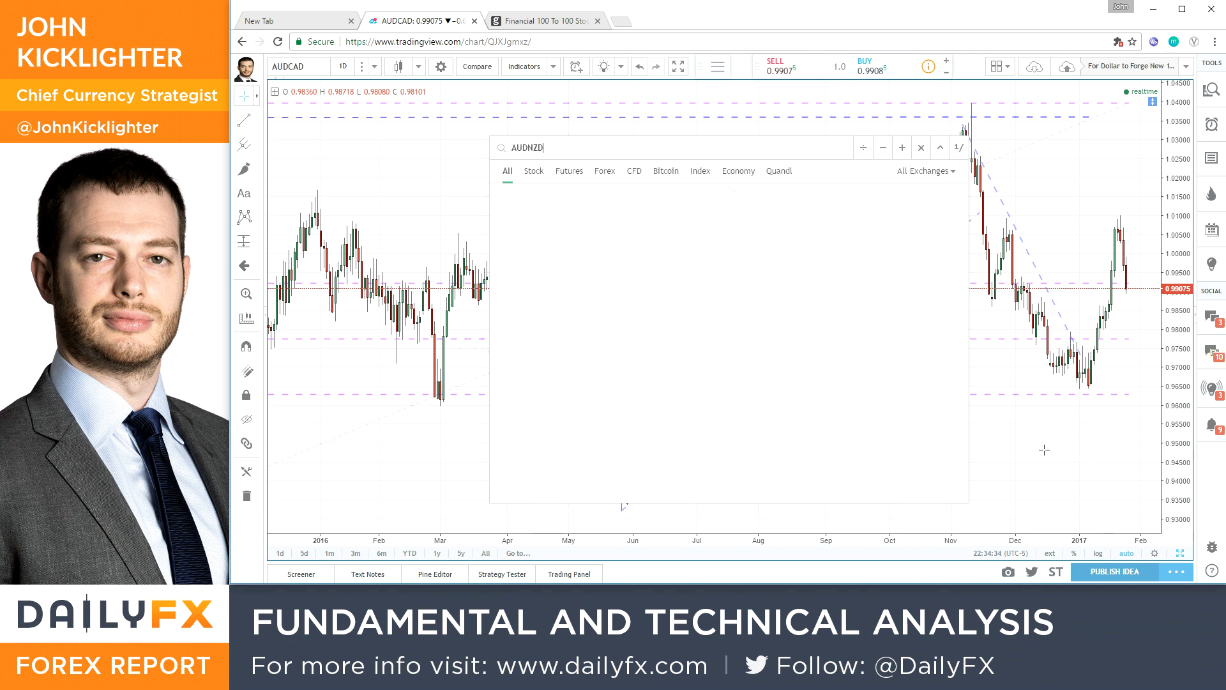
{"action": "key", "text": "Return"}
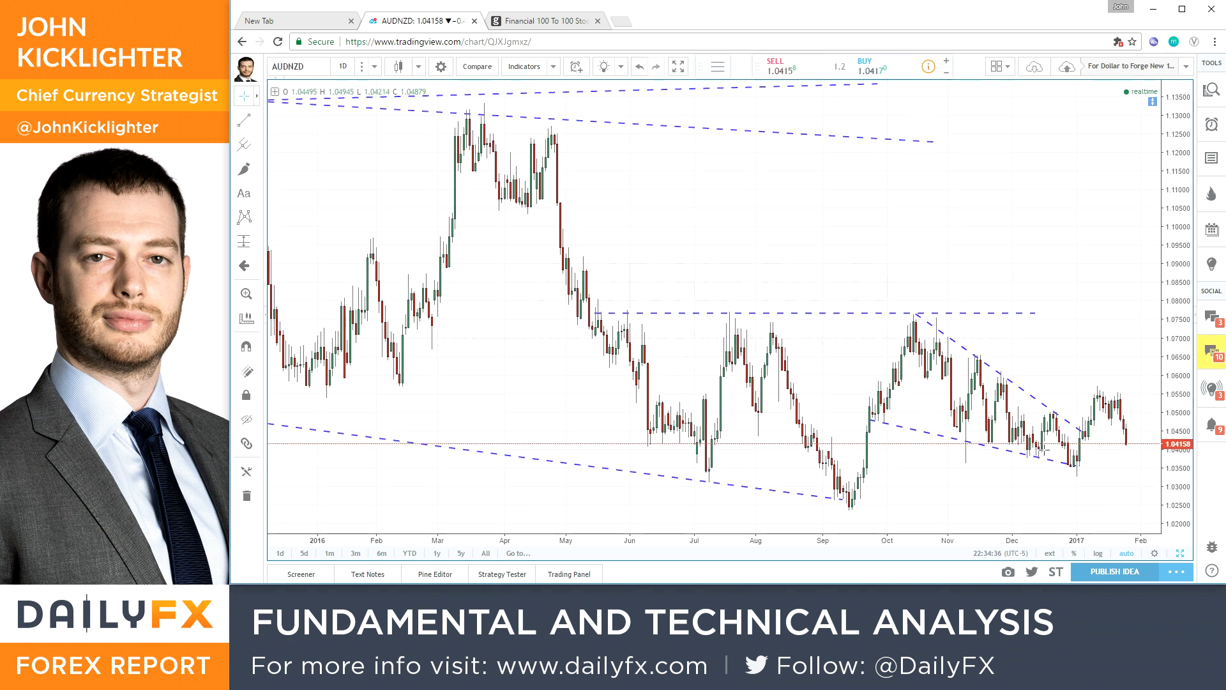
{"action": "type", "text": "AUDCHF"}
{"action": "key", "text": "Return"}
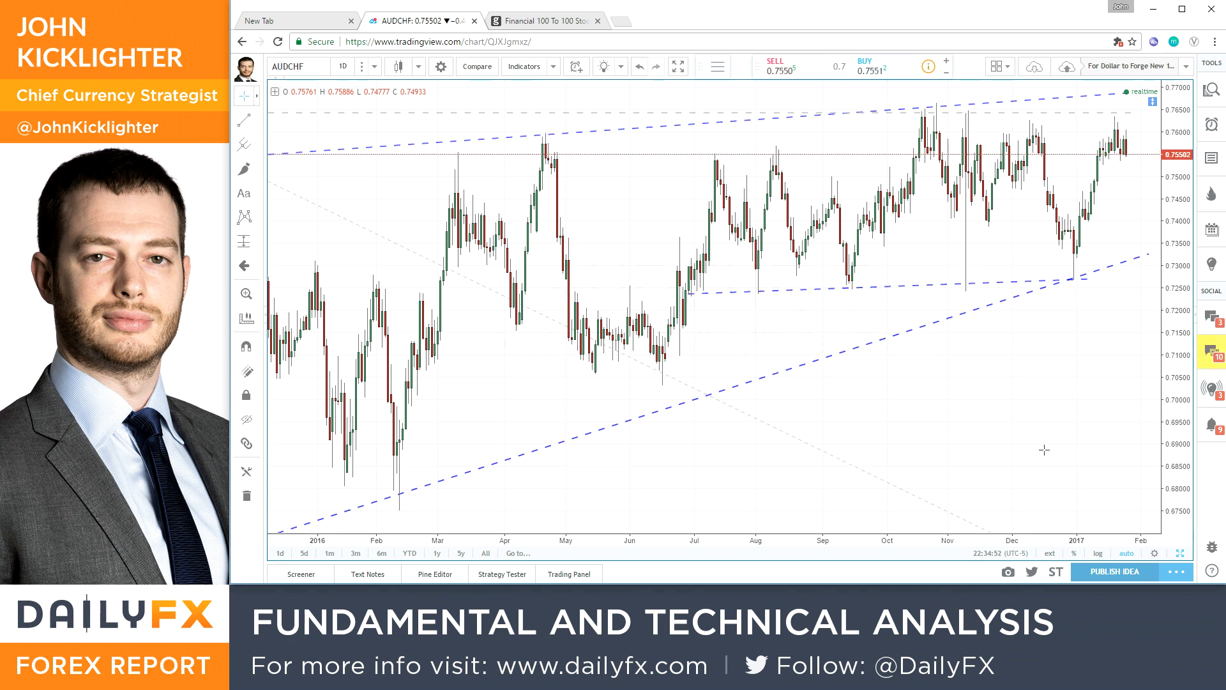
{"action": "scroll", "coordinate": [656, 294], "scroll_direction": "down", "scroll_amount": 2}
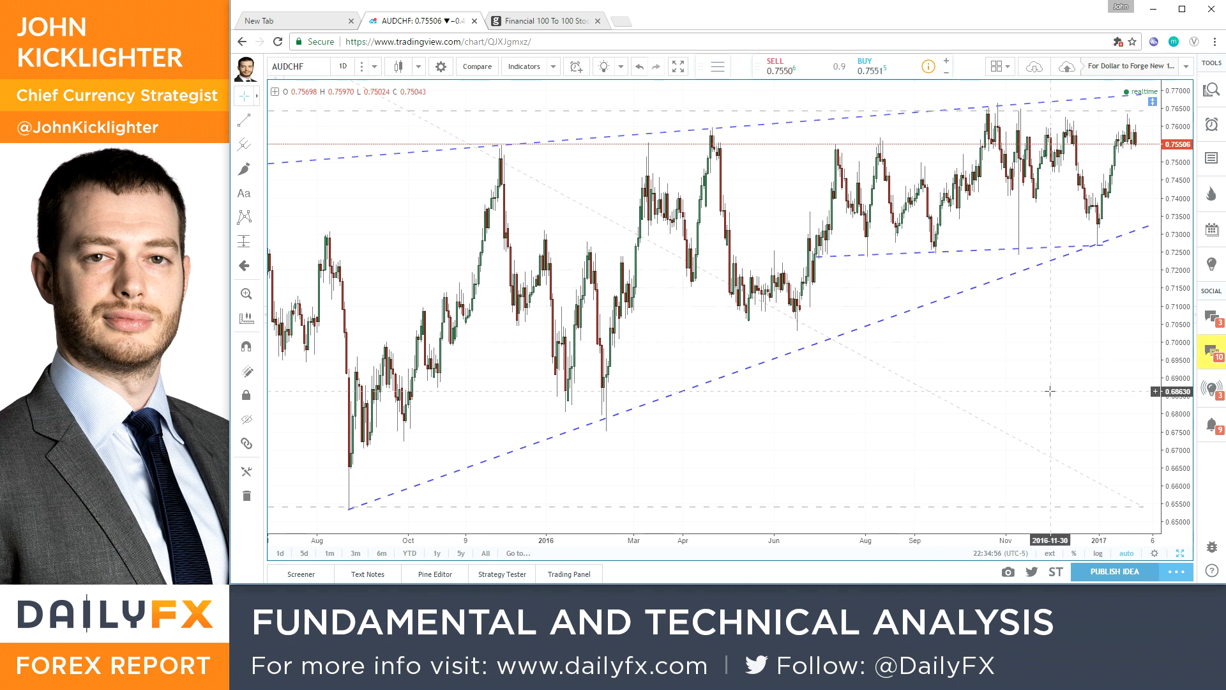
{"action": "scroll", "coordinate": [1042, 268], "scroll_direction": "up", "scroll_amount": 2}
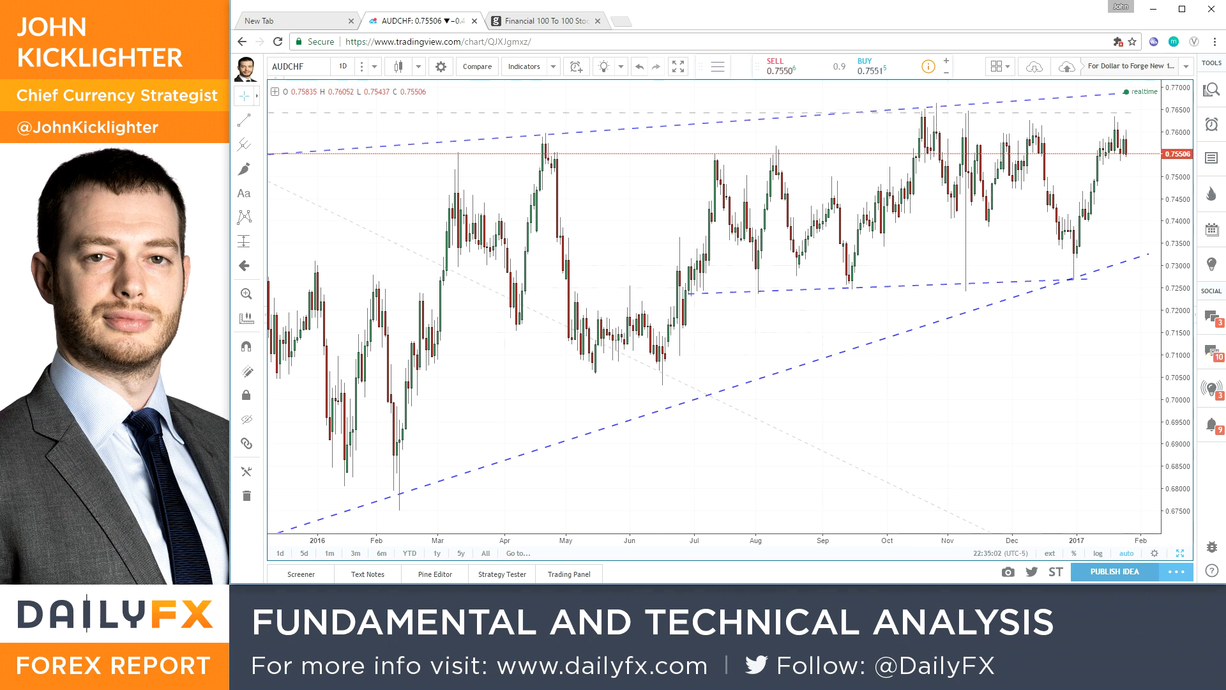
{"action": "type", "text": "120"}
{"action": "key", "text": "Return"}
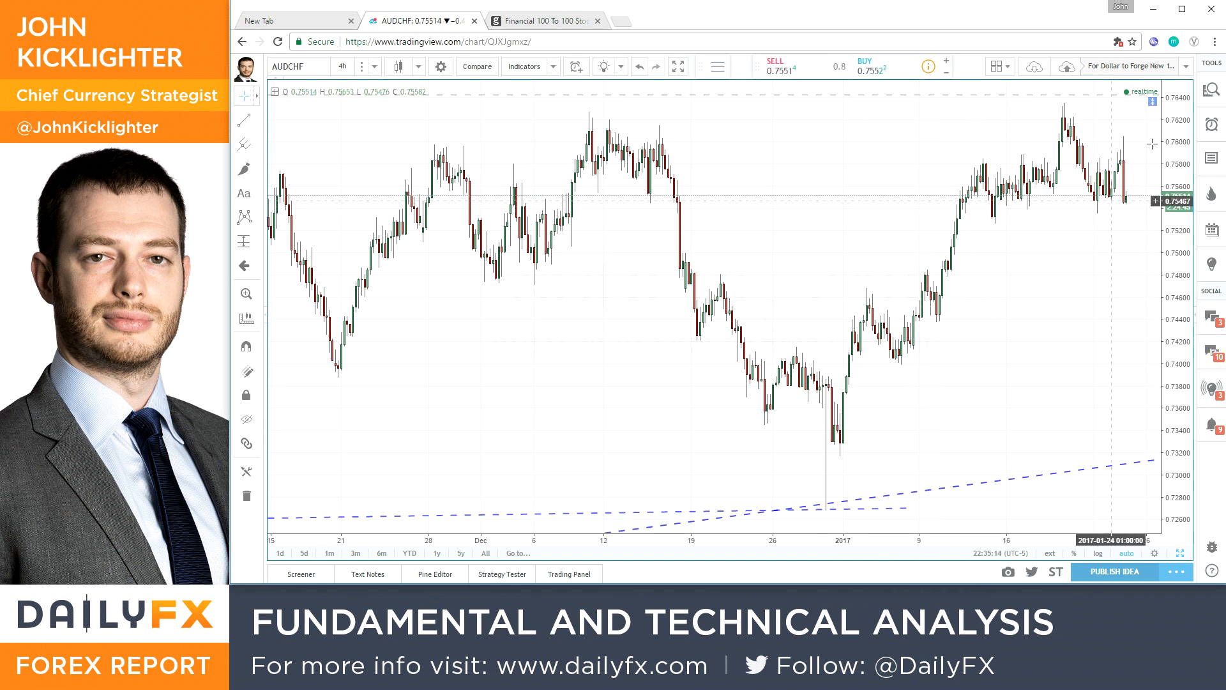
{"action": "type", "text": "1d"}
{"action": "key", "text": "Return"}
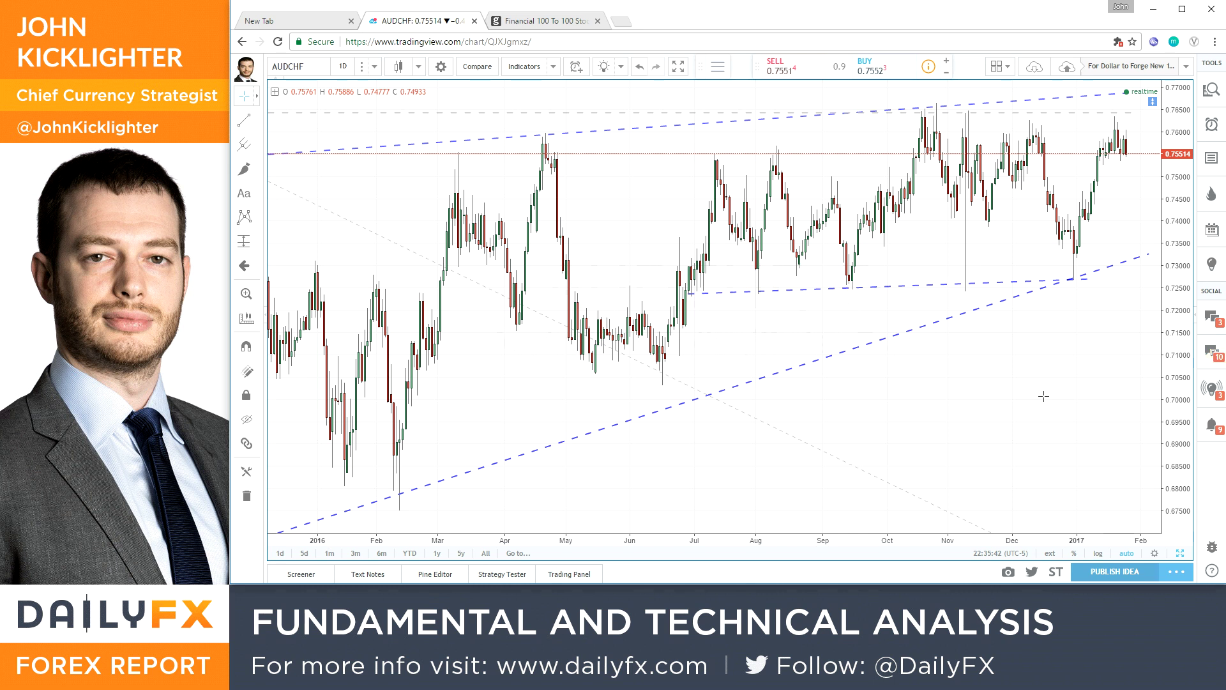
Load NZDUSD, check its 2-hour candles, return to 1D, and start an EURNZD search.
{"action": "type", "text": "nzdusd"}
{"action": "key", "text": "Return"}
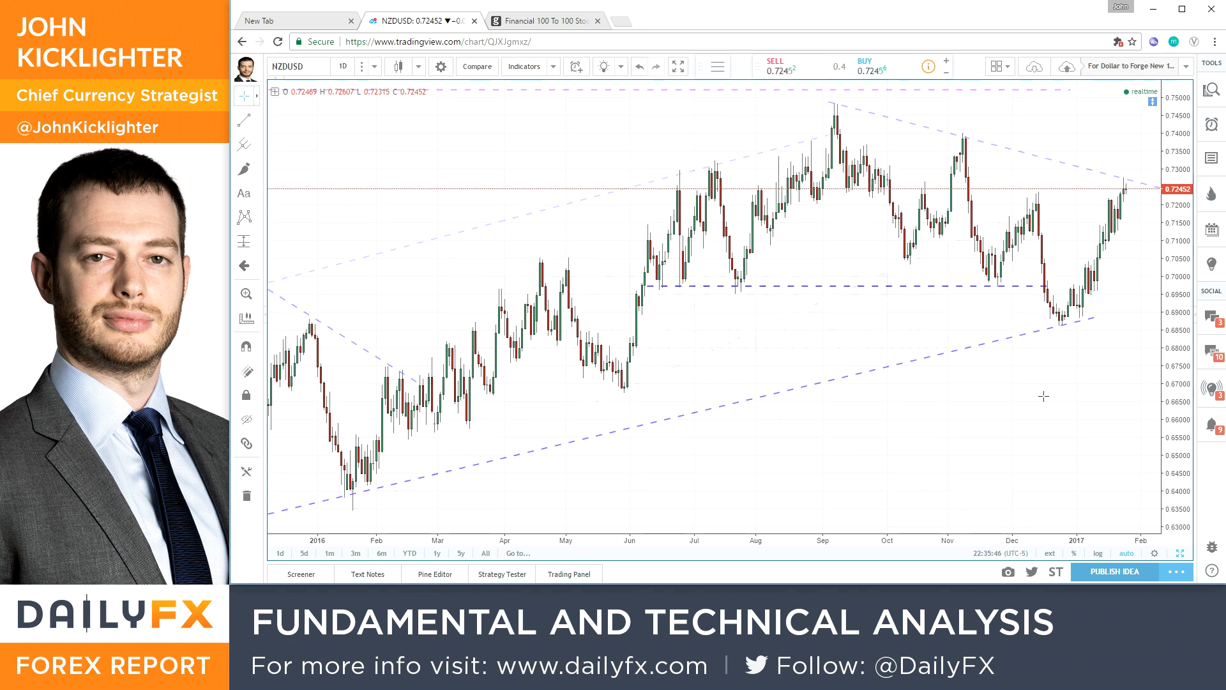
{"action": "type", "text": "2h"}
{"action": "key", "text": "Return"}
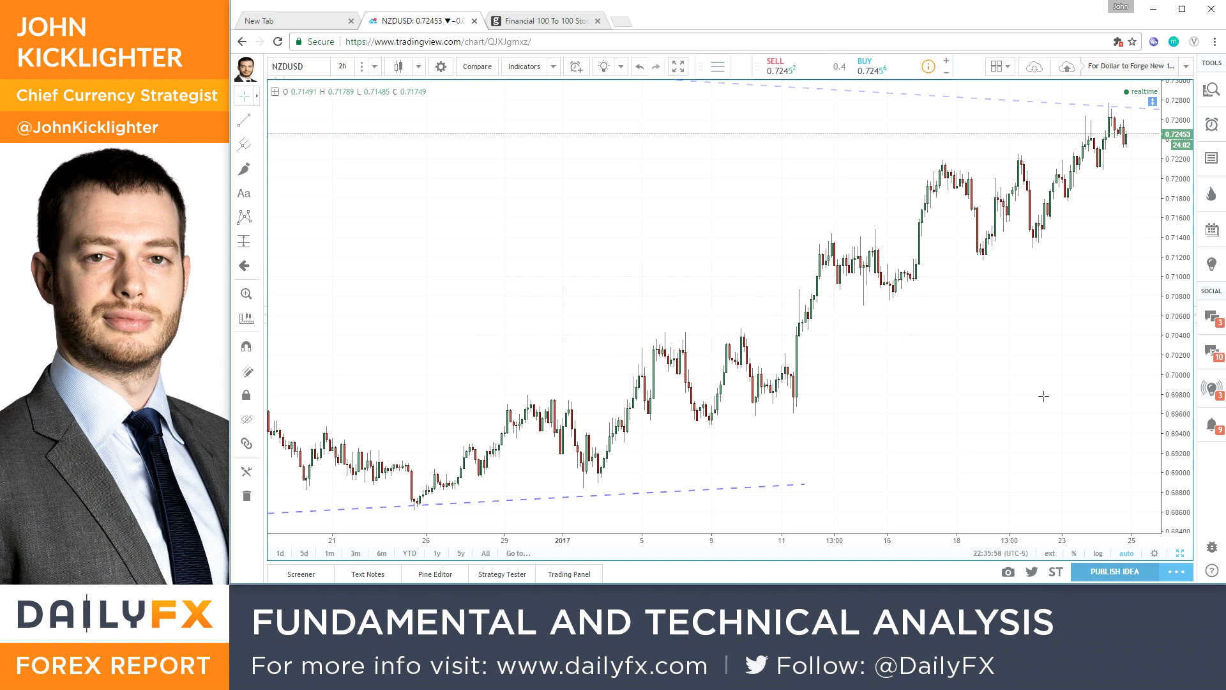
{"action": "type", "text": "1D"}
{"action": "key", "text": "Return"}
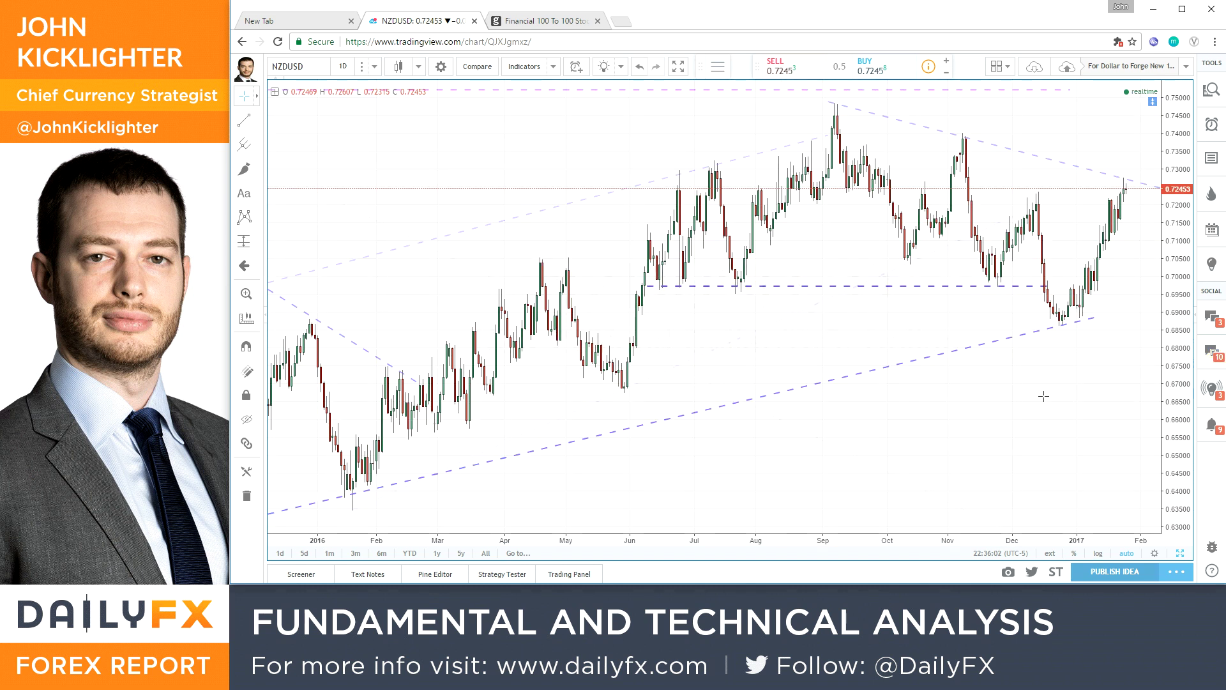
{"action": "type", "text": "EUR"}
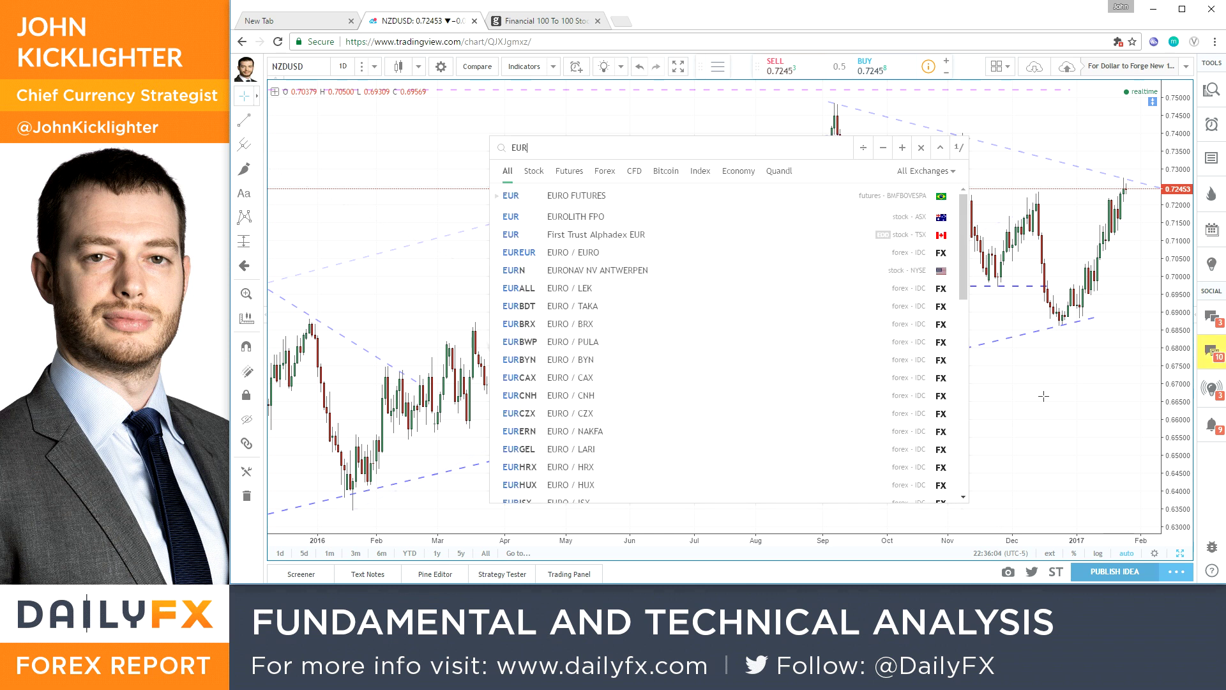
{"action": "type", "text": "NZD"}
Open EURNZD, then GBPNZD, then the SPY daily chart.
{"action": "key", "text": "Return"}
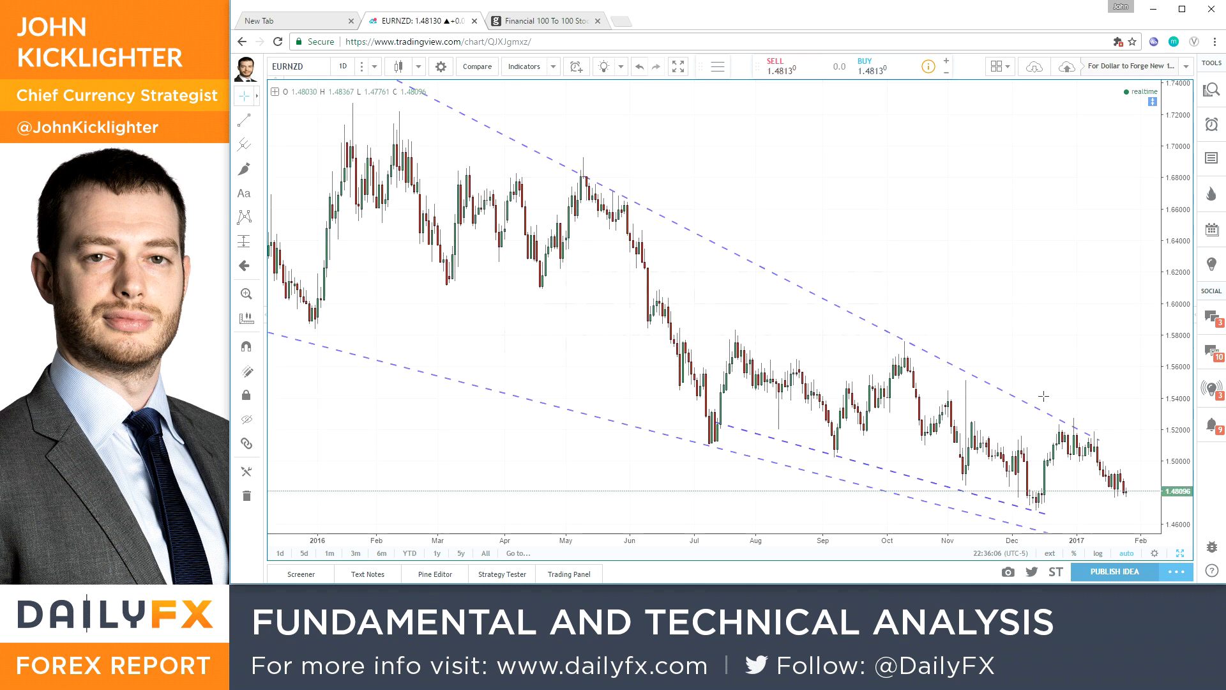
{"action": "type", "text": "GBPNZD"}
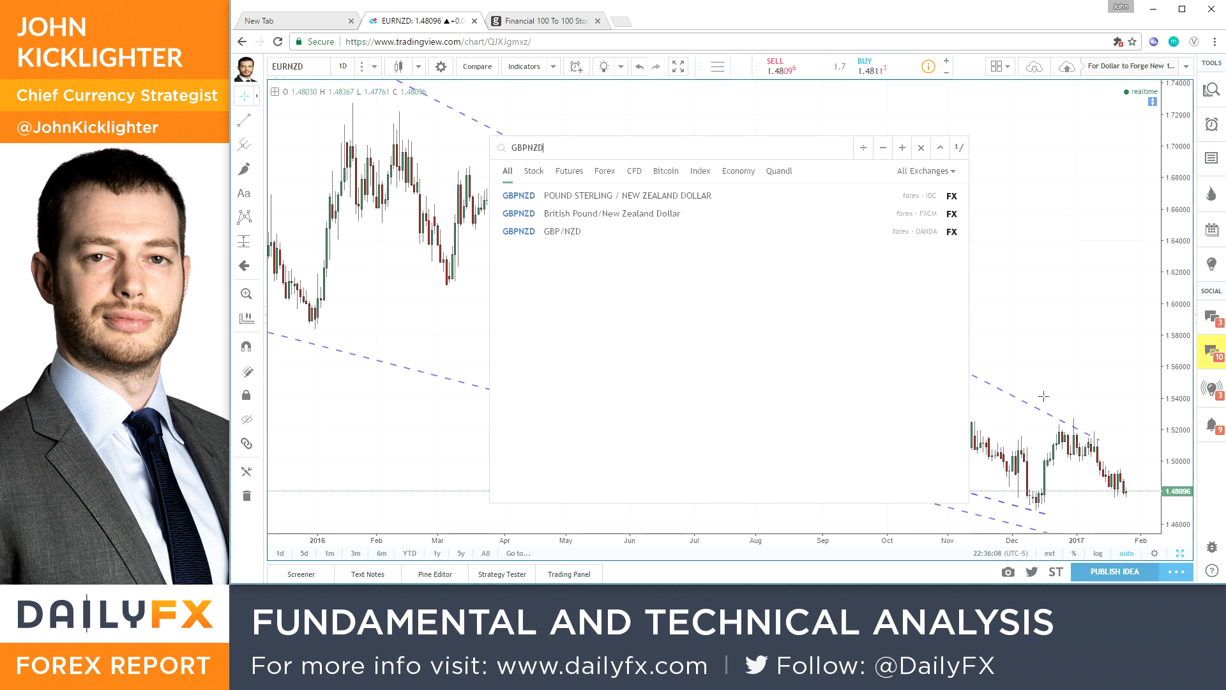
{"action": "key", "text": "Return"}
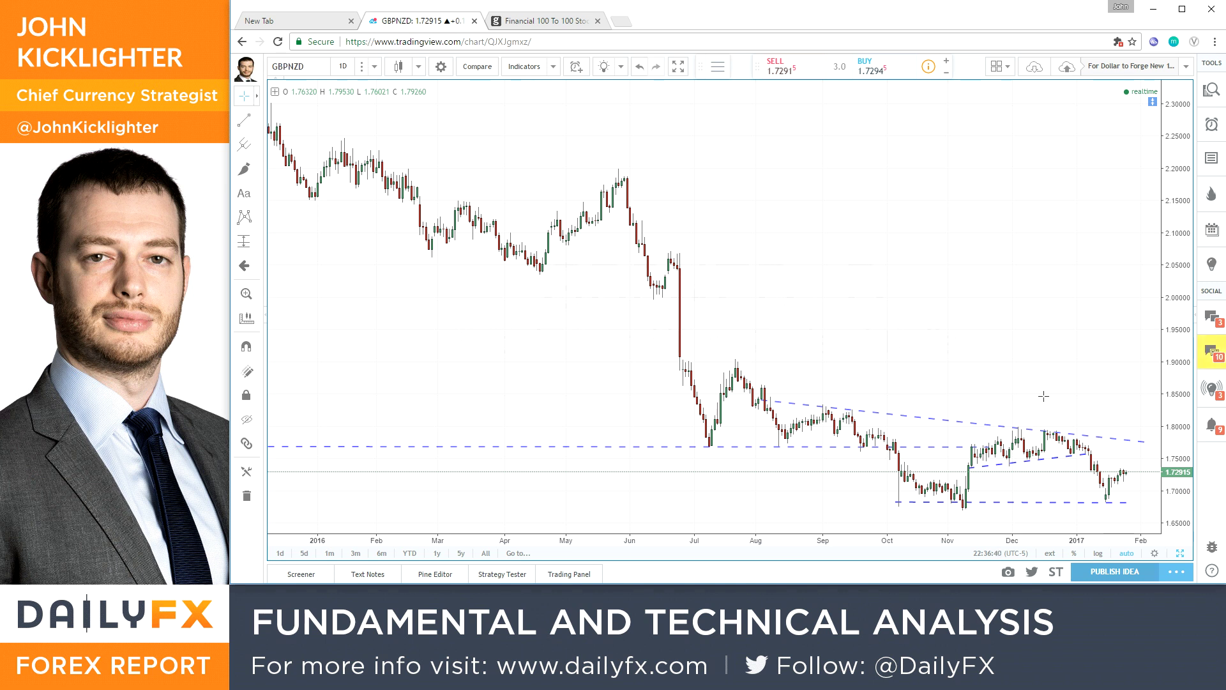
{"action": "type", "text": "SPY"}
{"action": "key", "text": "Return"}
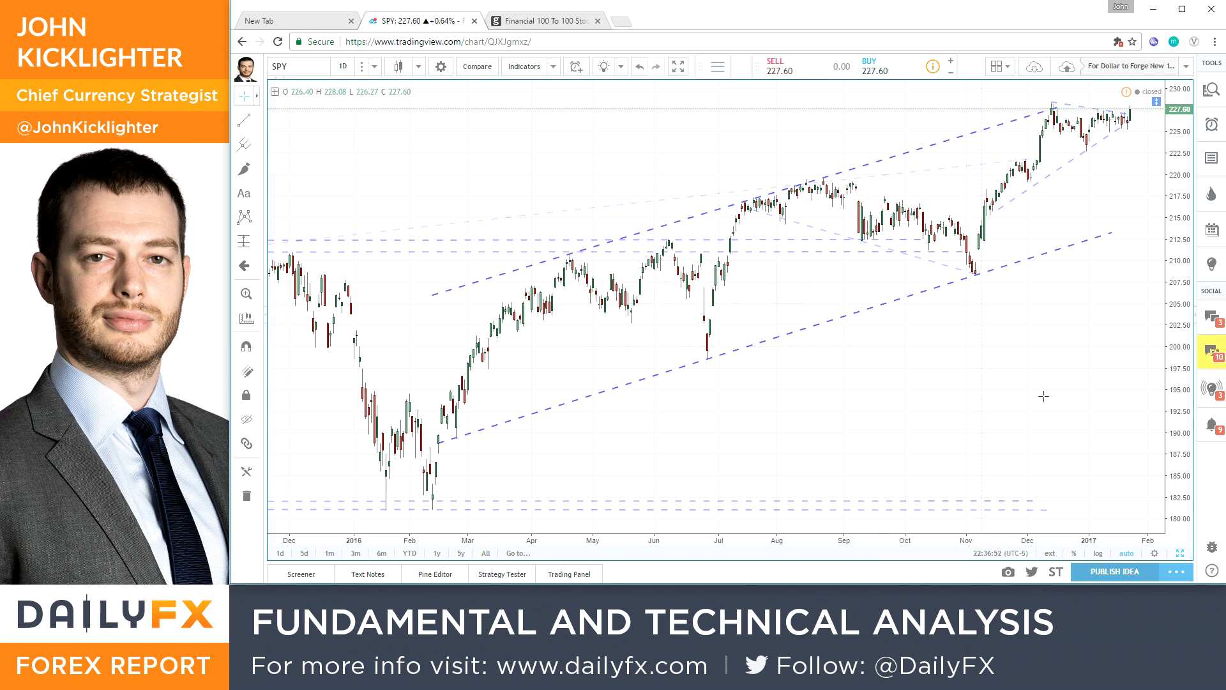
Set SPY to the 4h interval, then return to 1D.
{"action": "type", "text": "4h"}
{"action": "key", "text": "Return"}
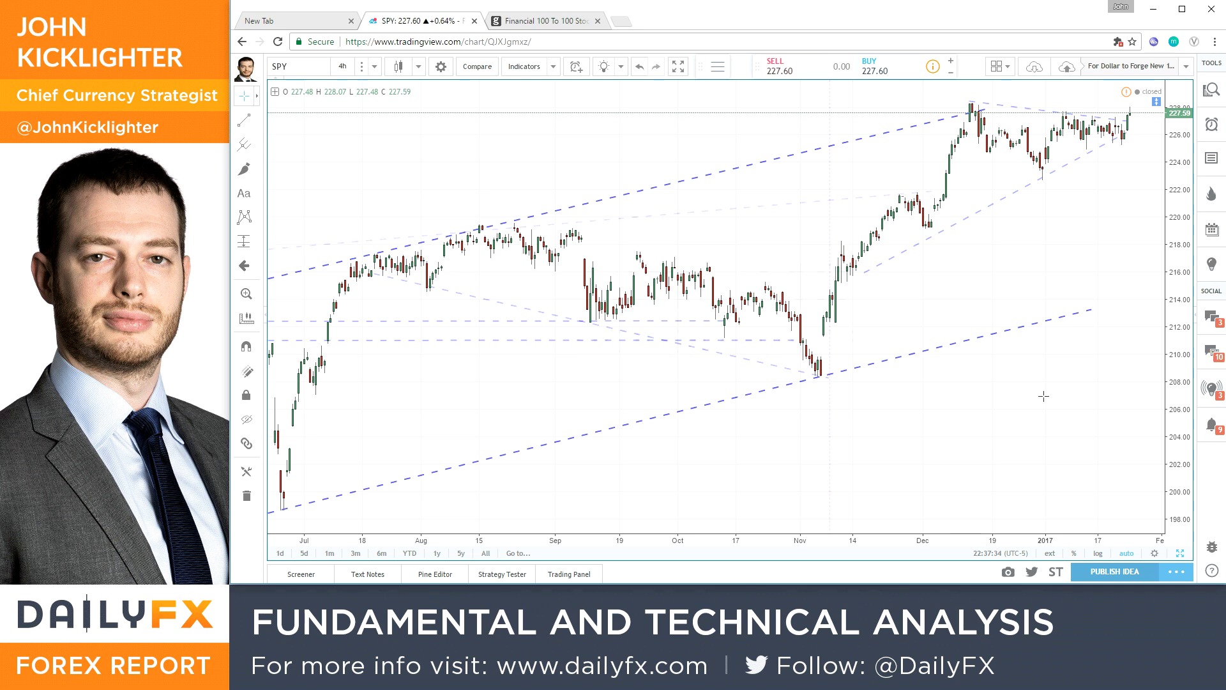
{"action": "type", "text": "1D"}
{"action": "key", "text": "Return"}
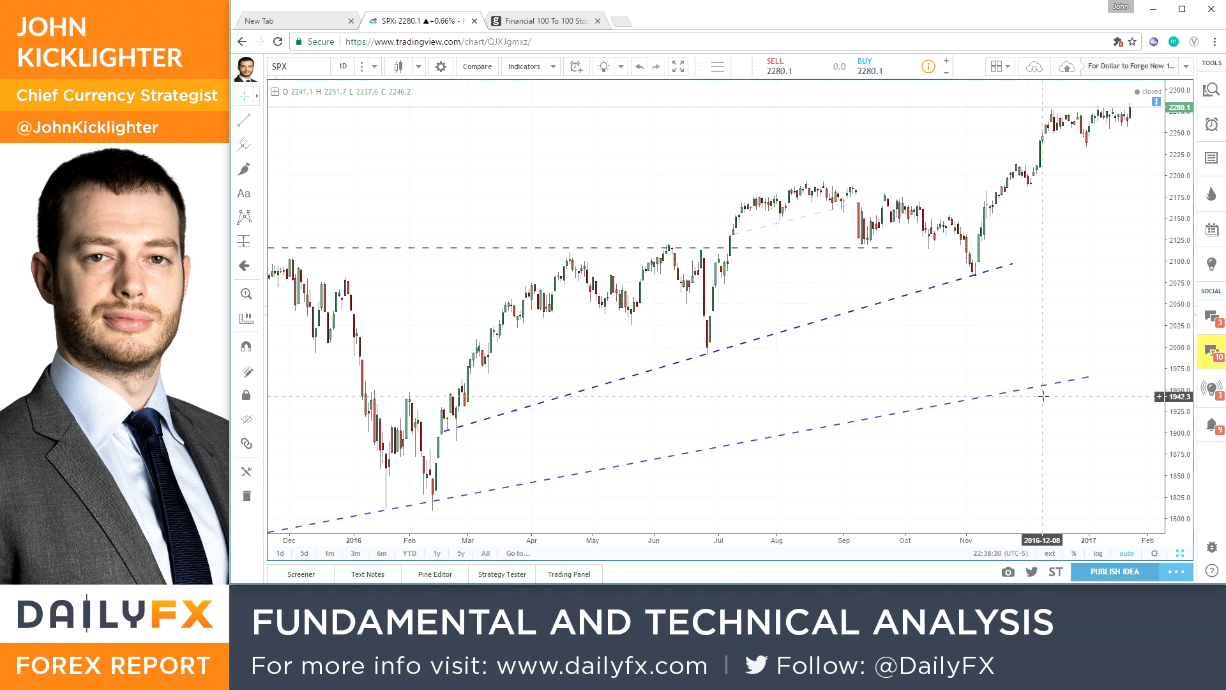
Check the VIX chart, return to SPX, then switch to the Excel calendar.
{"action": "type", "text": "VIX"}
{"action": "key", "text": "Return"}
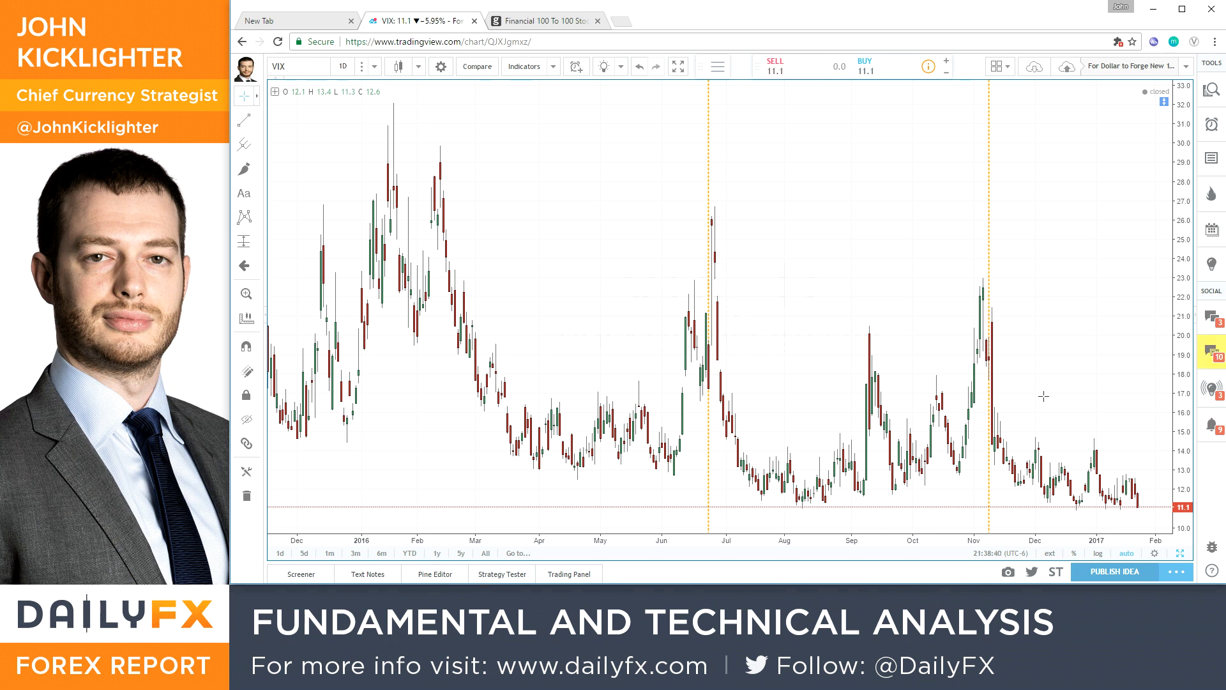
{"action": "type", "text": "SPX"}
{"action": "key", "text": "Return"}
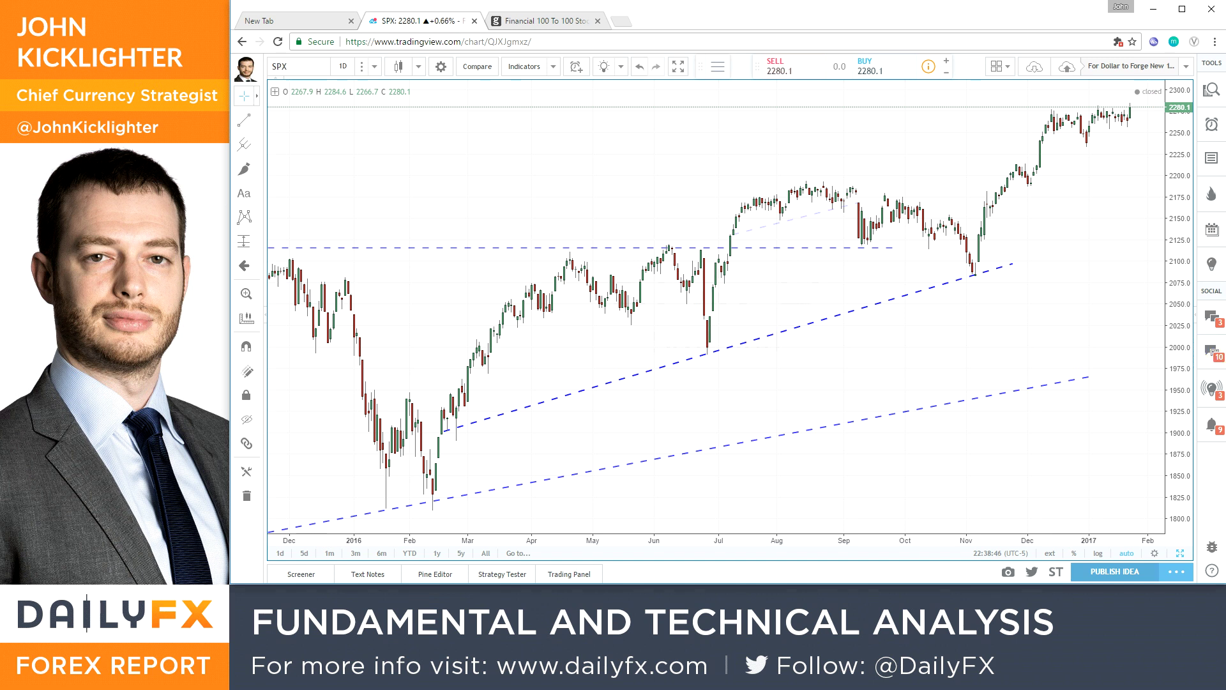
{"action": "key", "text": "alt+Tab"}
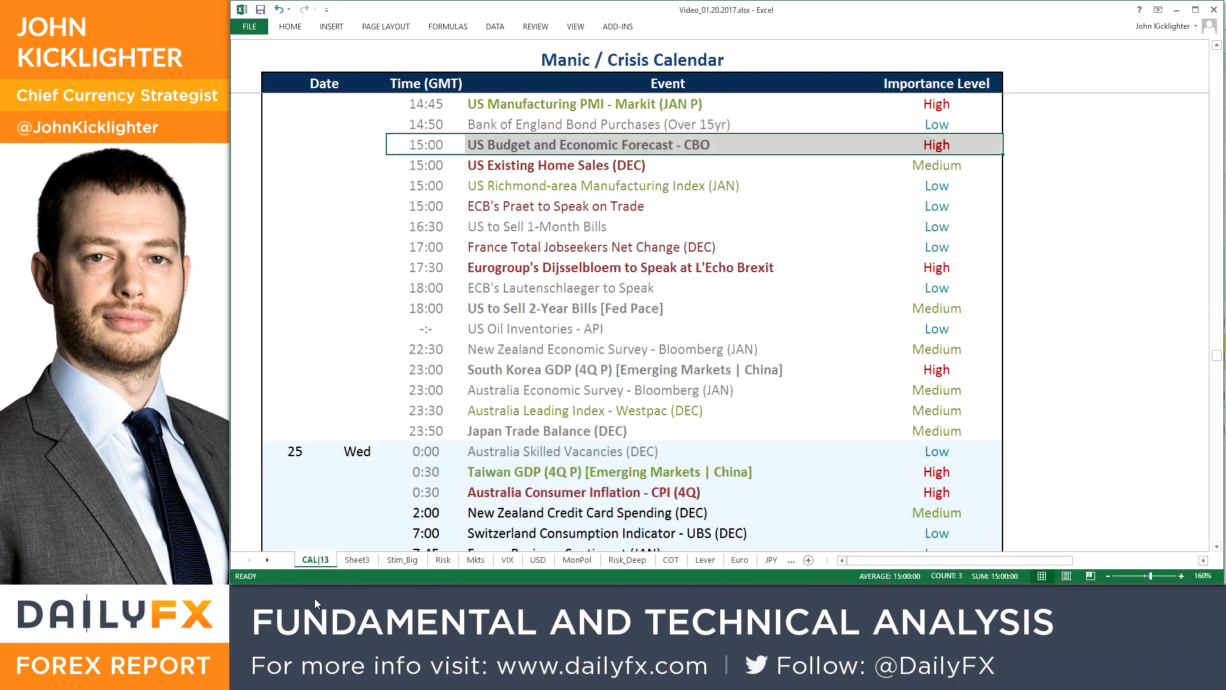
View the Risk sheet's Market Sentiment chart, then minimize Excel.
{"action": "left_click", "coordinate": [447, 561]}
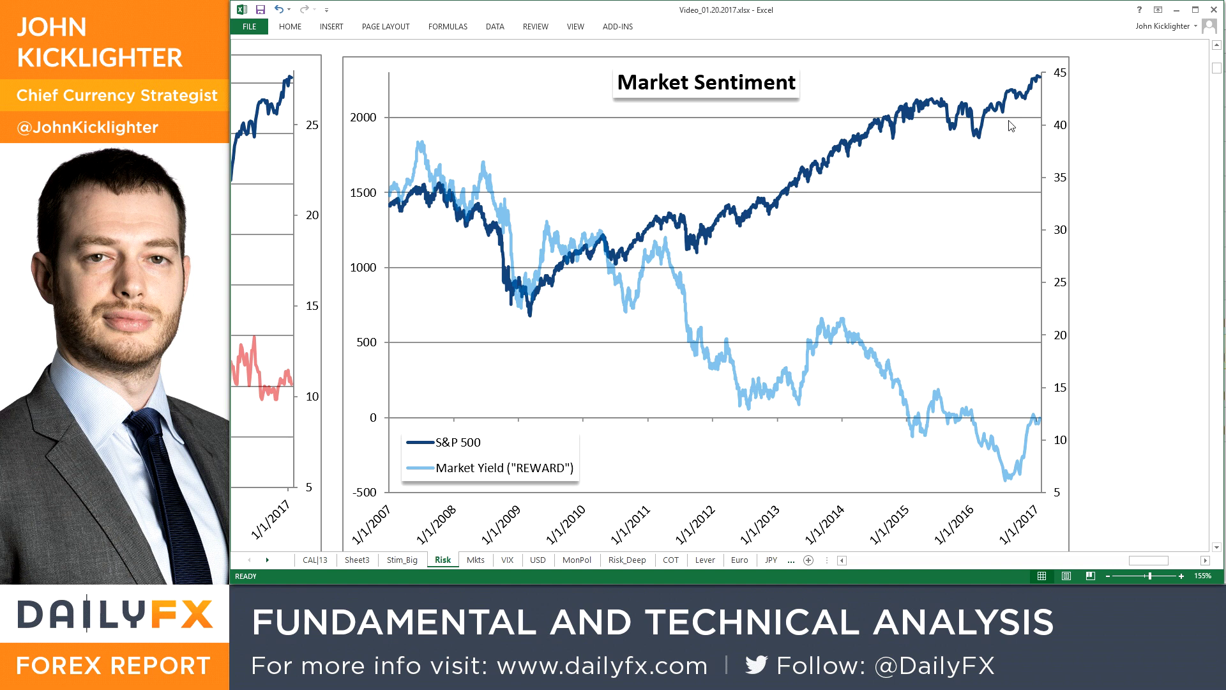
{"action": "left_click", "coordinate": [1176, 10]}
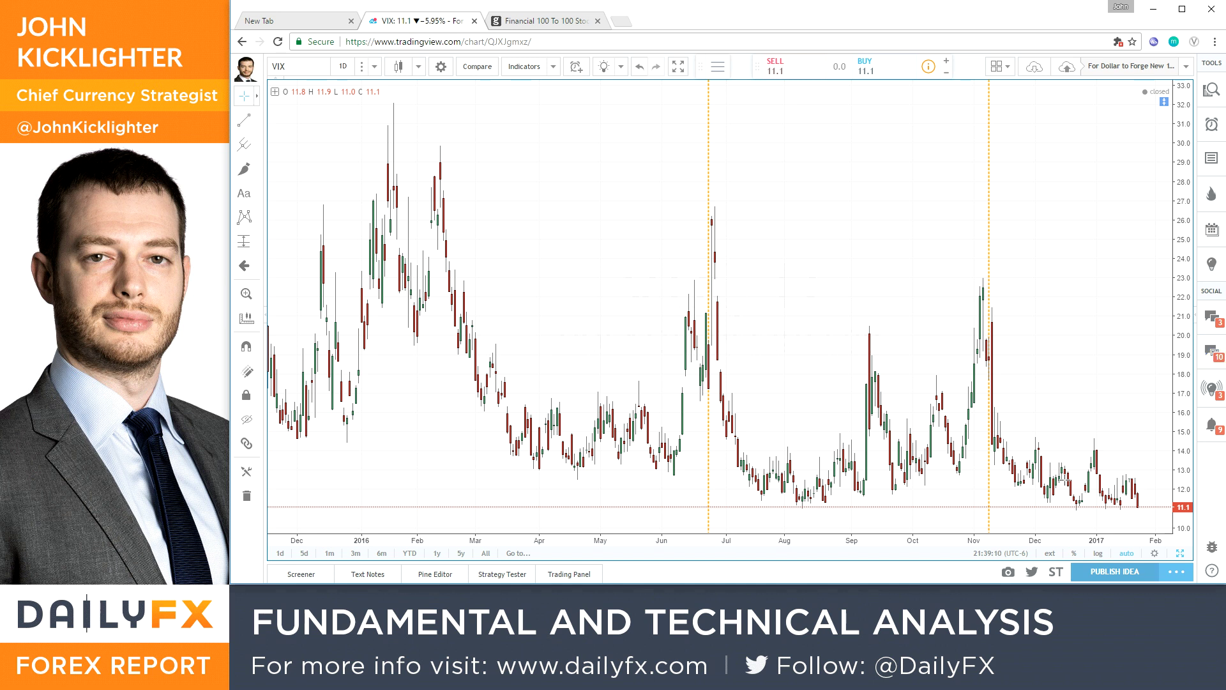
Zoom the VIX chart out to 2006, then back in to mid-2015 through early 2017.
{"action": "scroll", "coordinate": [512, 201], "scroll_direction": "down", "scroll_amount": 3}
{"action": "scroll", "coordinate": [513, 202], "scroll_direction": "down", "scroll_amount": 1}
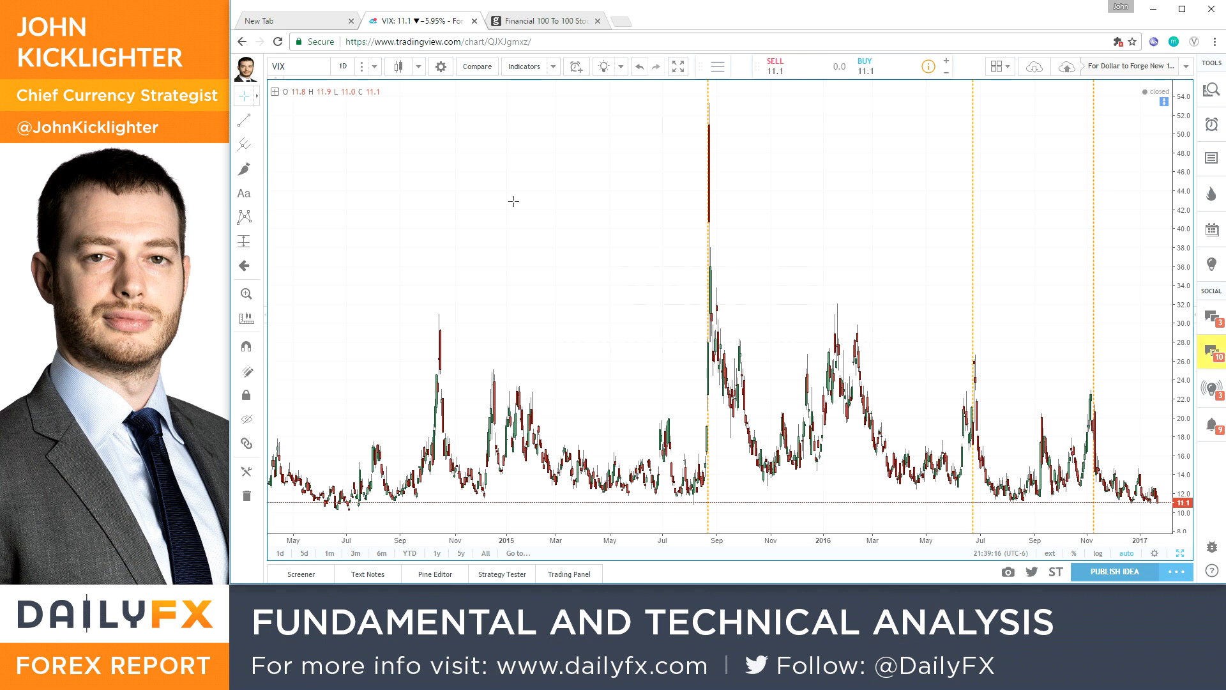
{"action": "scroll", "coordinate": [514, 201], "scroll_direction": "down", "scroll_amount": 3}
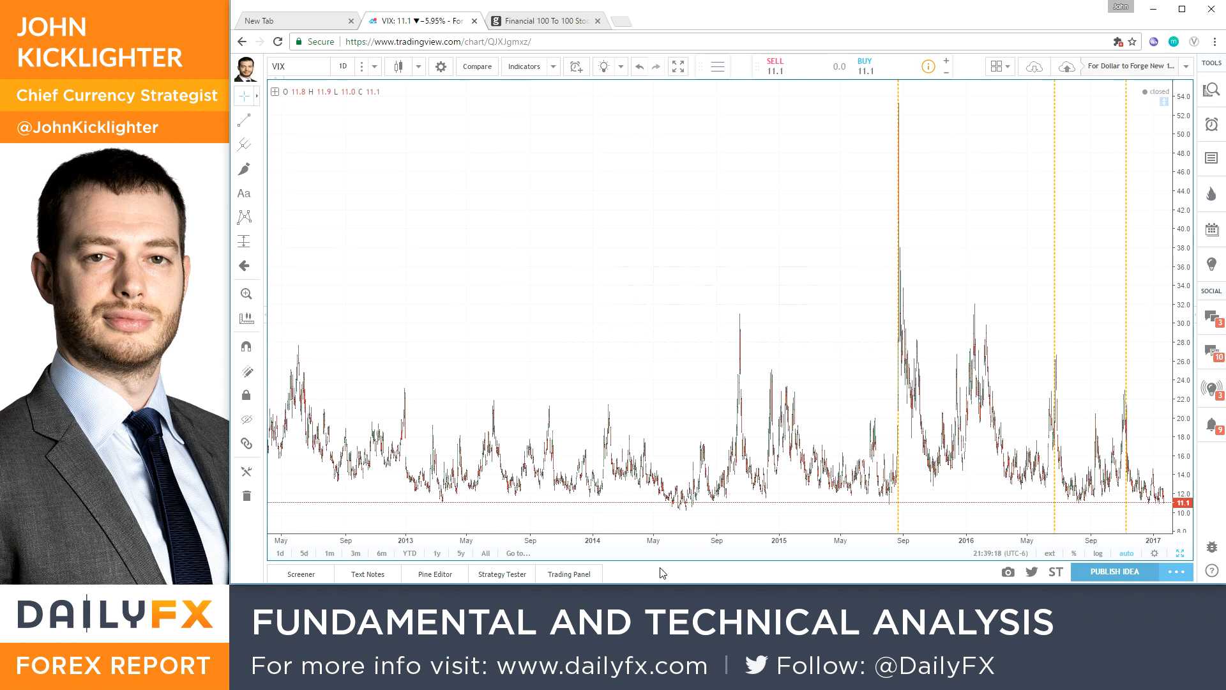
{"action": "scroll", "coordinate": [693, 504], "scroll_direction": "down", "scroll_amount": 3}
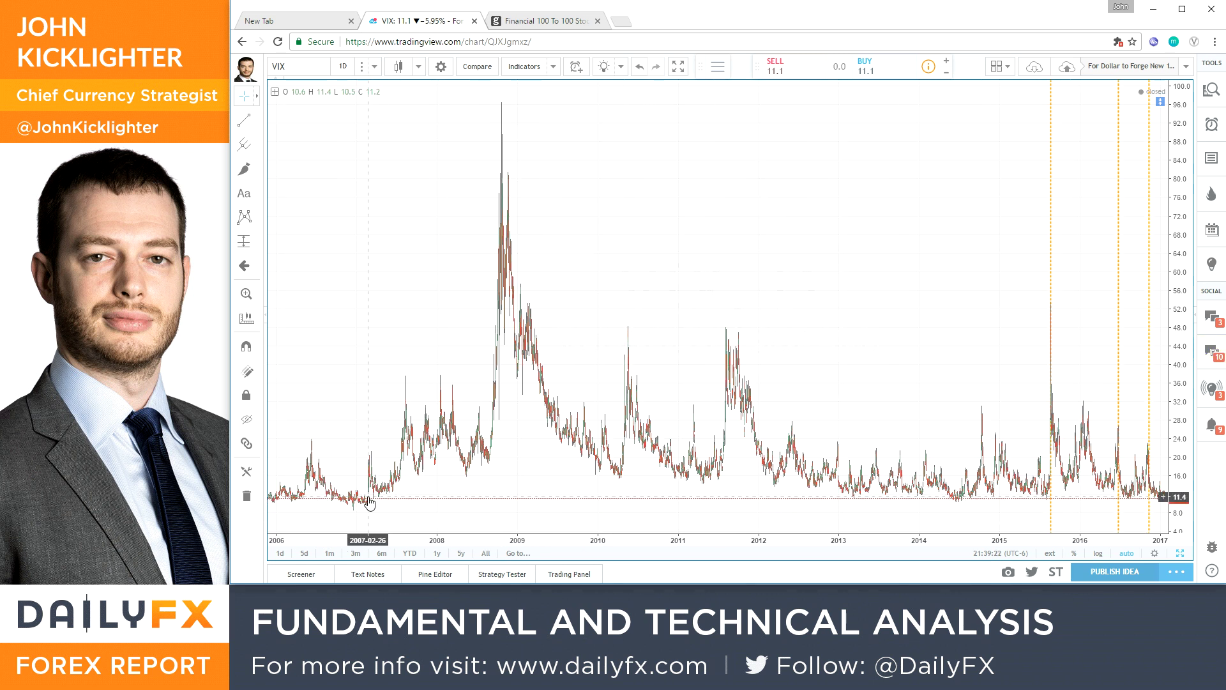
{"action": "scroll", "coordinate": [927, 448], "scroll_direction": "up", "scroll_amount": 5}
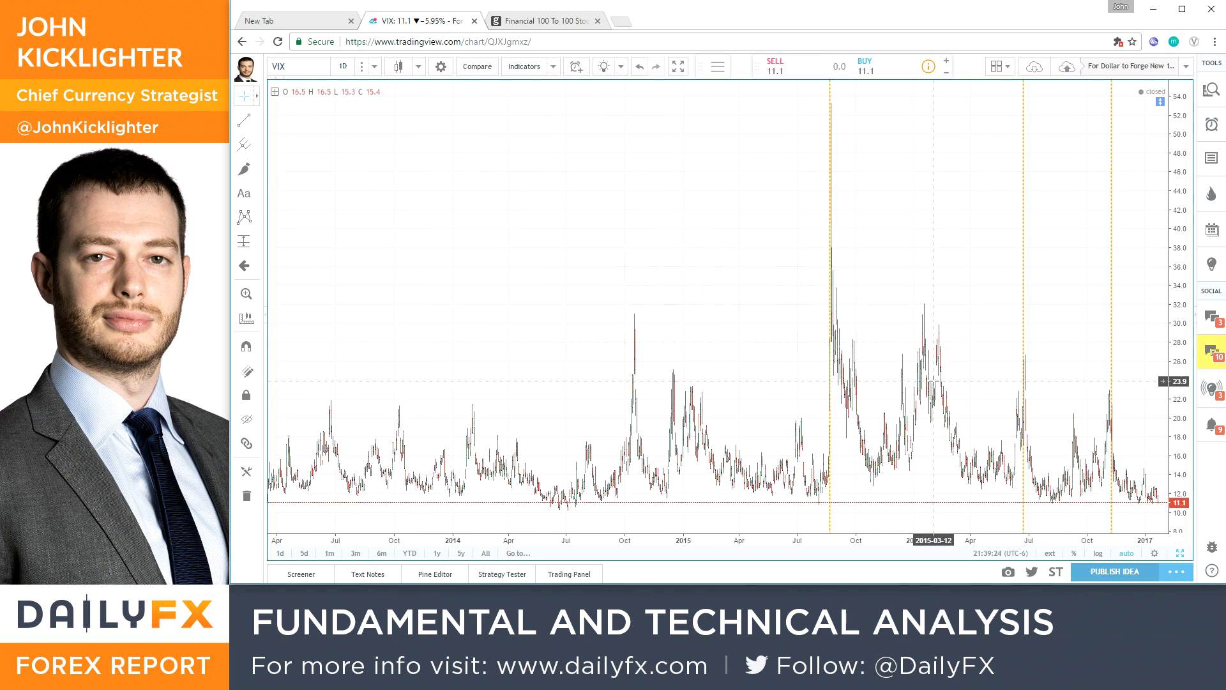
{"action": "scroll", "coordinate": [934, 380], "scroll_direction": "up", "scroll_amount": 3}
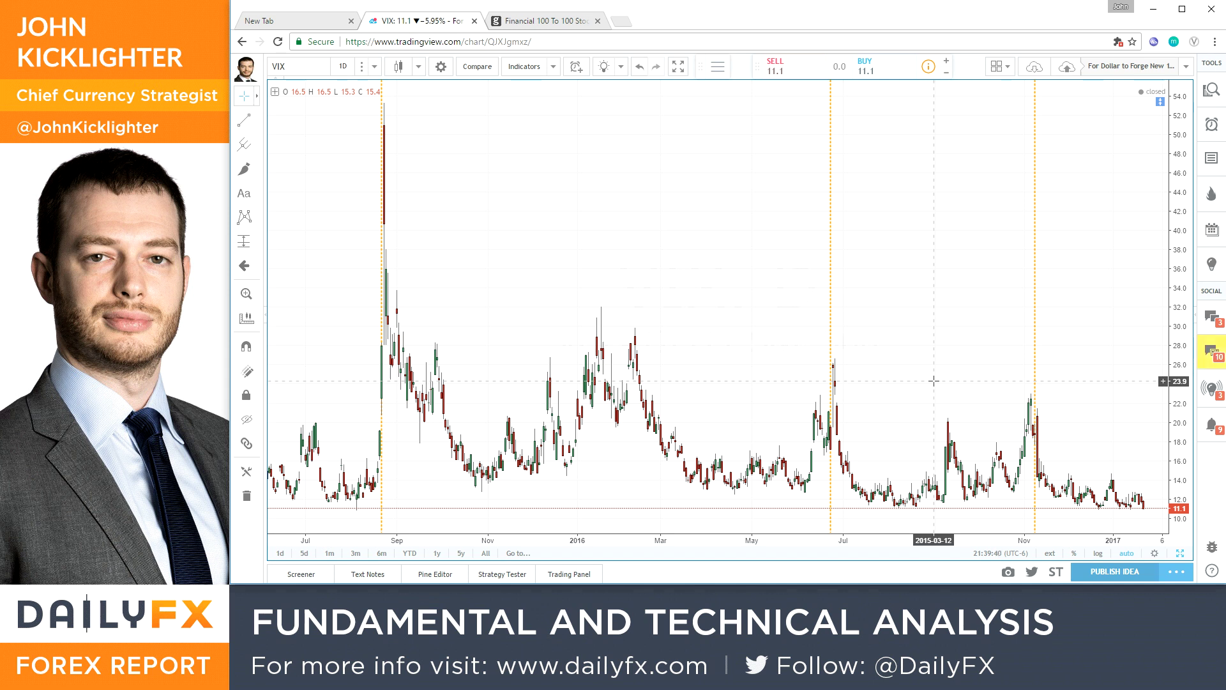
Show the CBOE SKEW overlay on the VIX chart, then hide it again.
{"action": "left_click", "coordinate": [275, 92]}
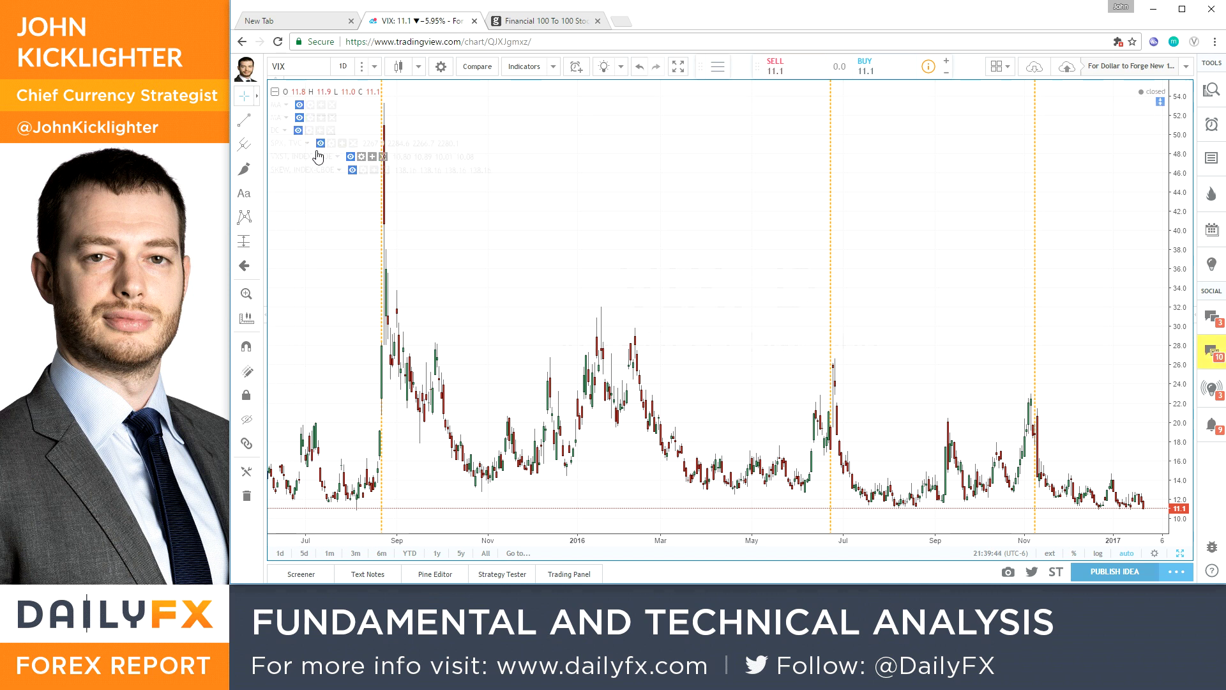
{"action": "left_click", "coordinate": [353, 170]}
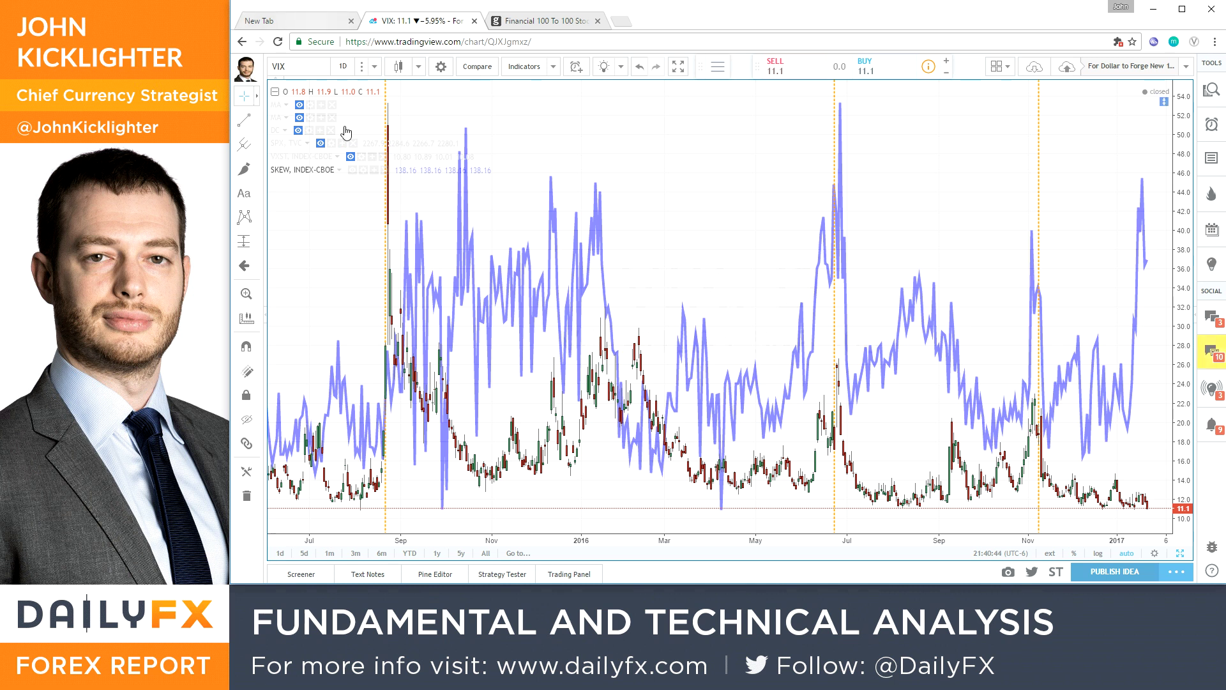
{"action": "left_click", "coordinate": [351, 170]}
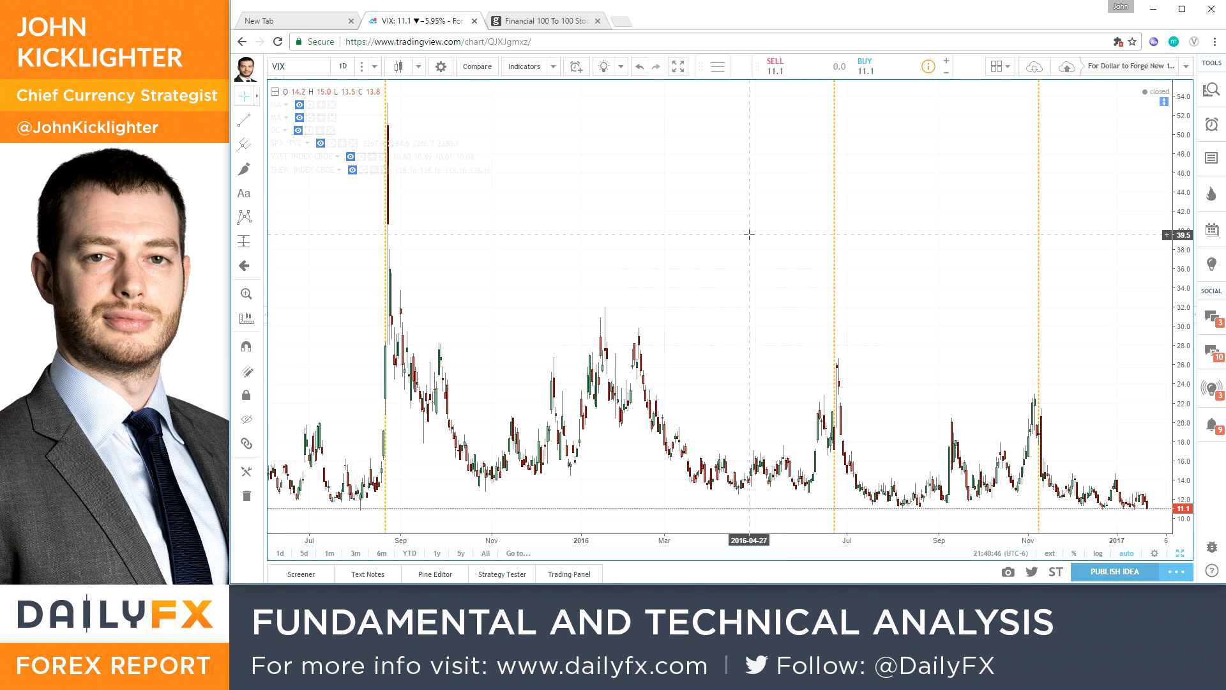
Load the VXX chart and zoom in and out to look it over.
{"action": "type", "text": "VXX"}
{"action": "key", "text": "Return"}
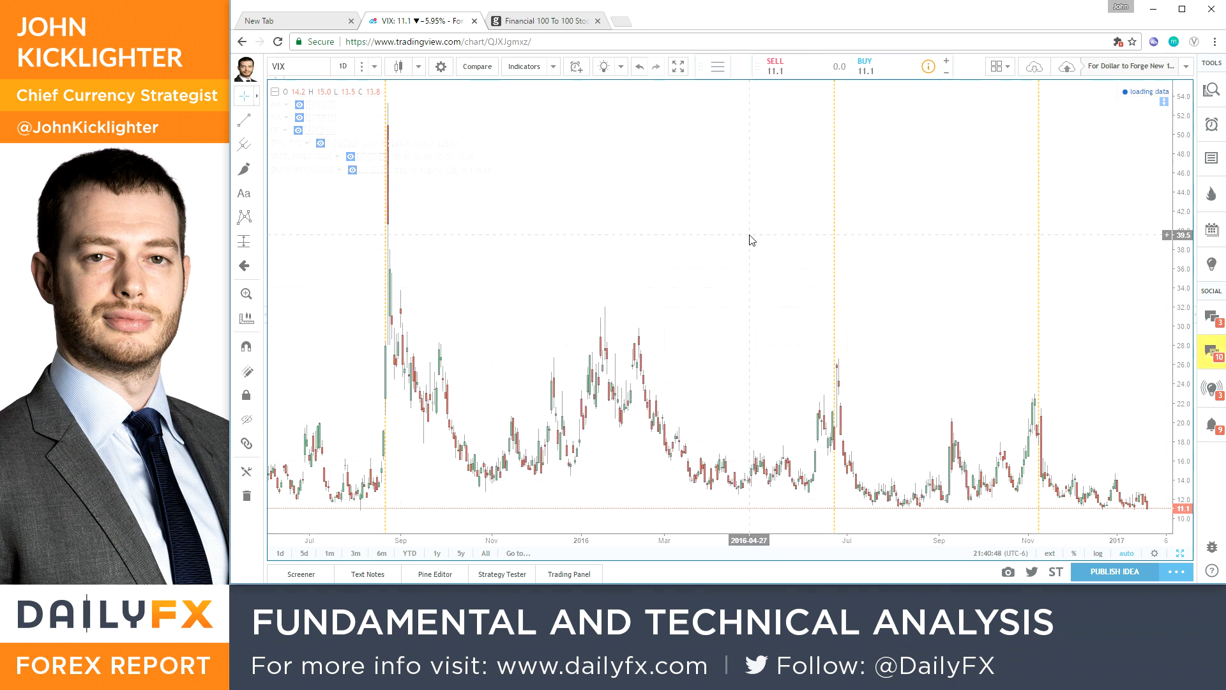
{"action": "scroll", "coordinate": [749, 234], "scroll_direction": "up", "scroll_amount": 6}
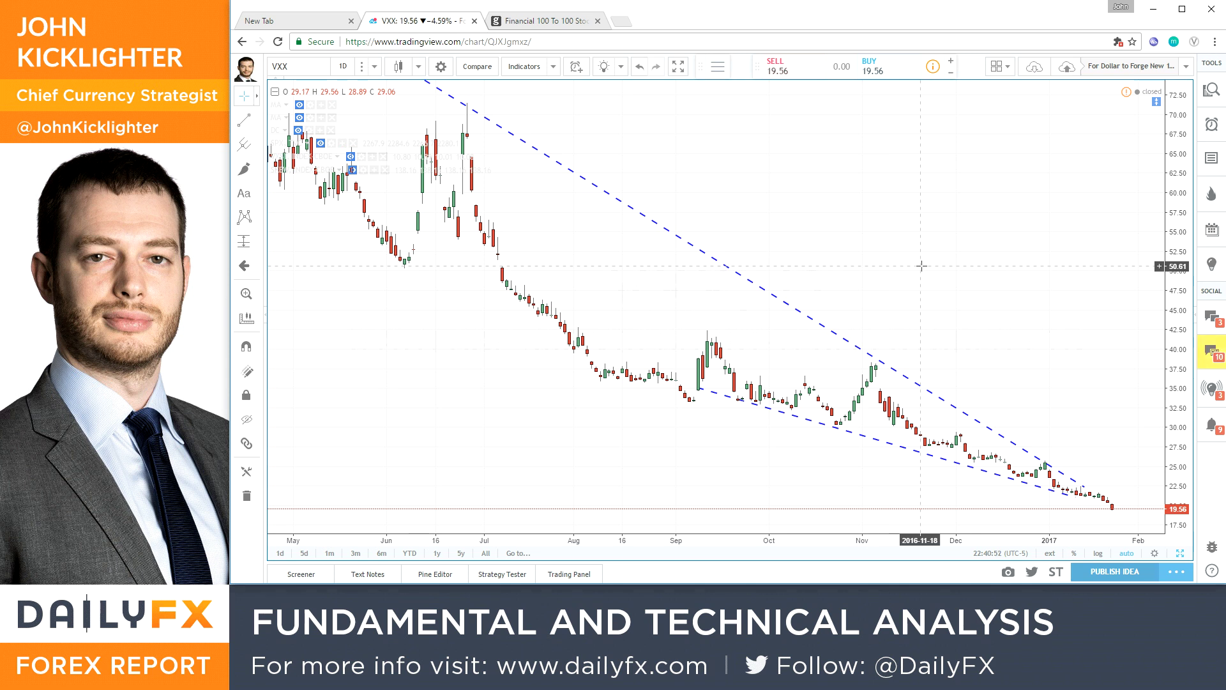
{"action": "scroll", "coordinate": [922, 266], "scroll_direction": "up", "scroll_amount": 5}
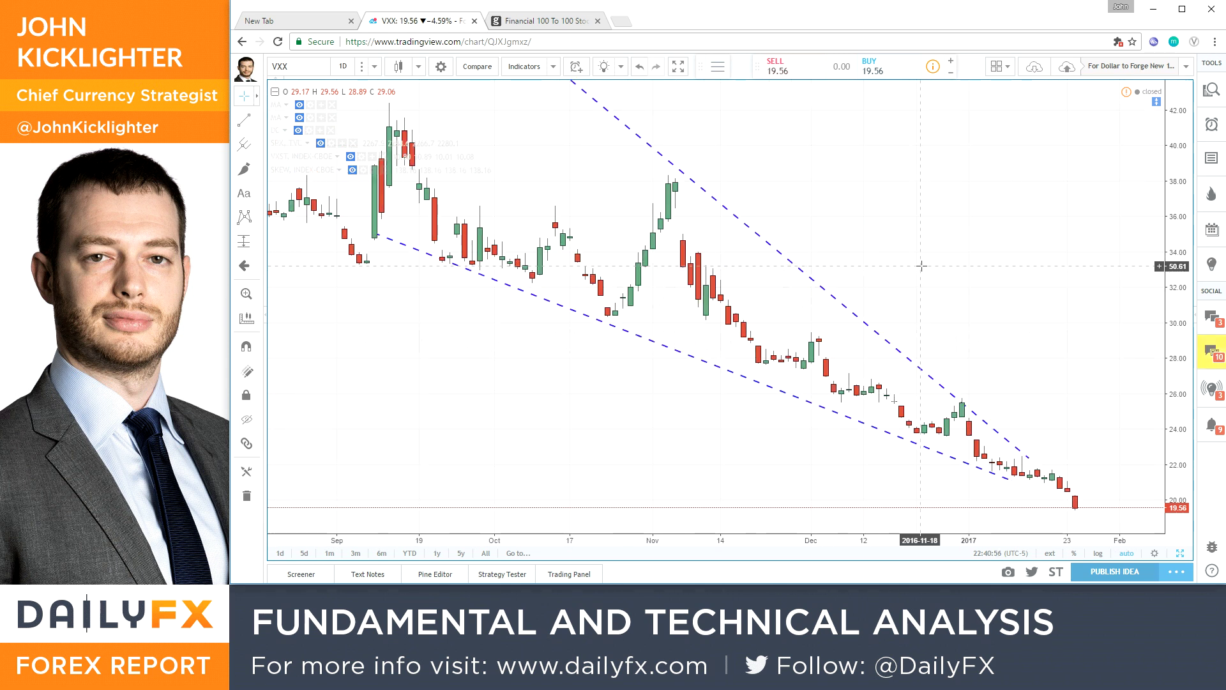
{"action": "scroll", "coordinate": [922, 266], "scroll_direction": "down", "scroll_amount": 5}
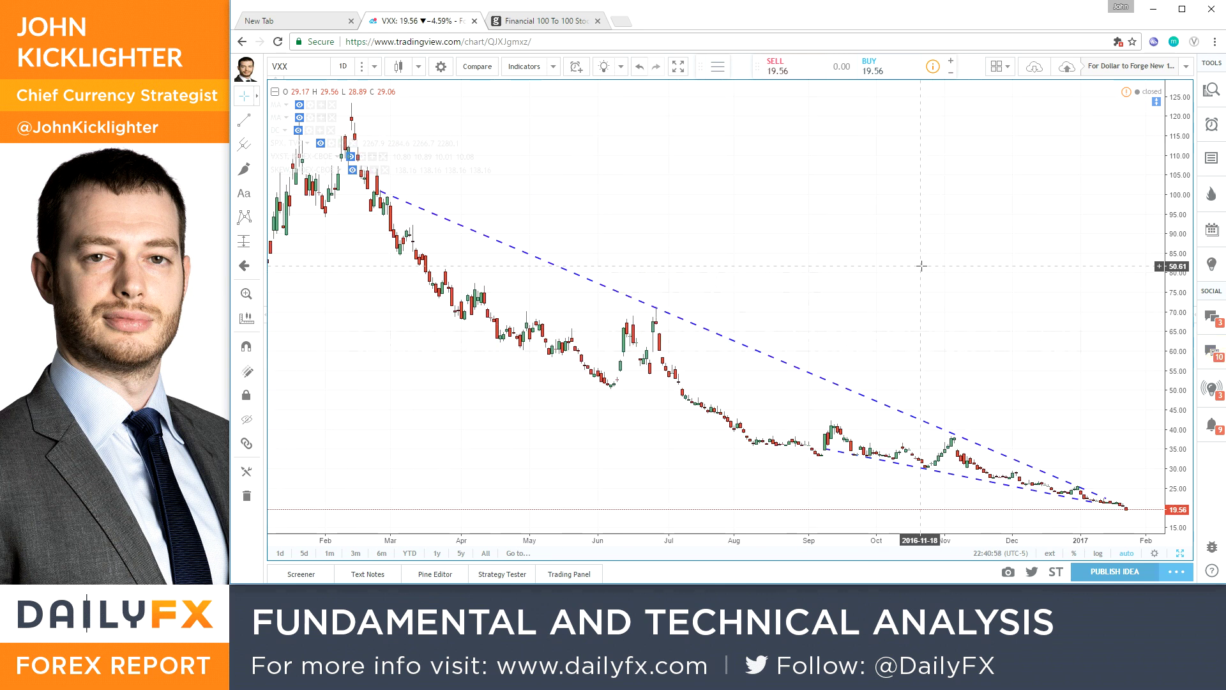
Review the VXST chart, then switch to the DXY dollar index chart with its trendlines.
{"action": "type", "text": "VX"}
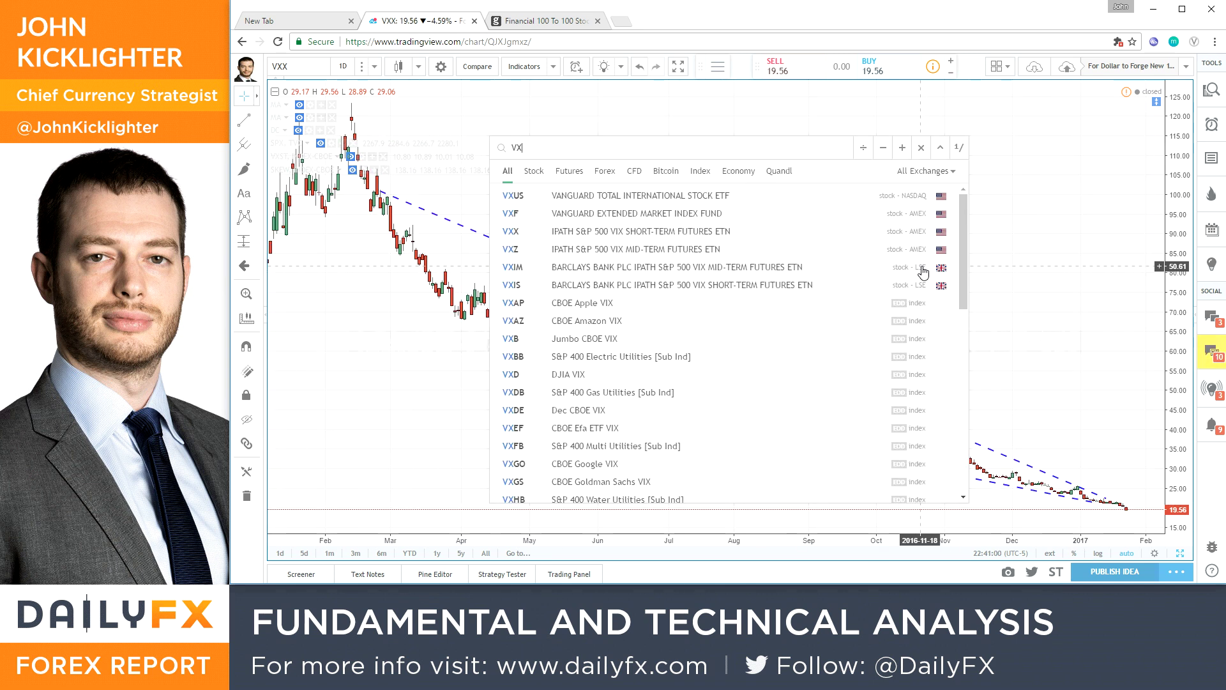
{"action": "type", "text": "ST"}
{"action": "key", "text": "Return"}
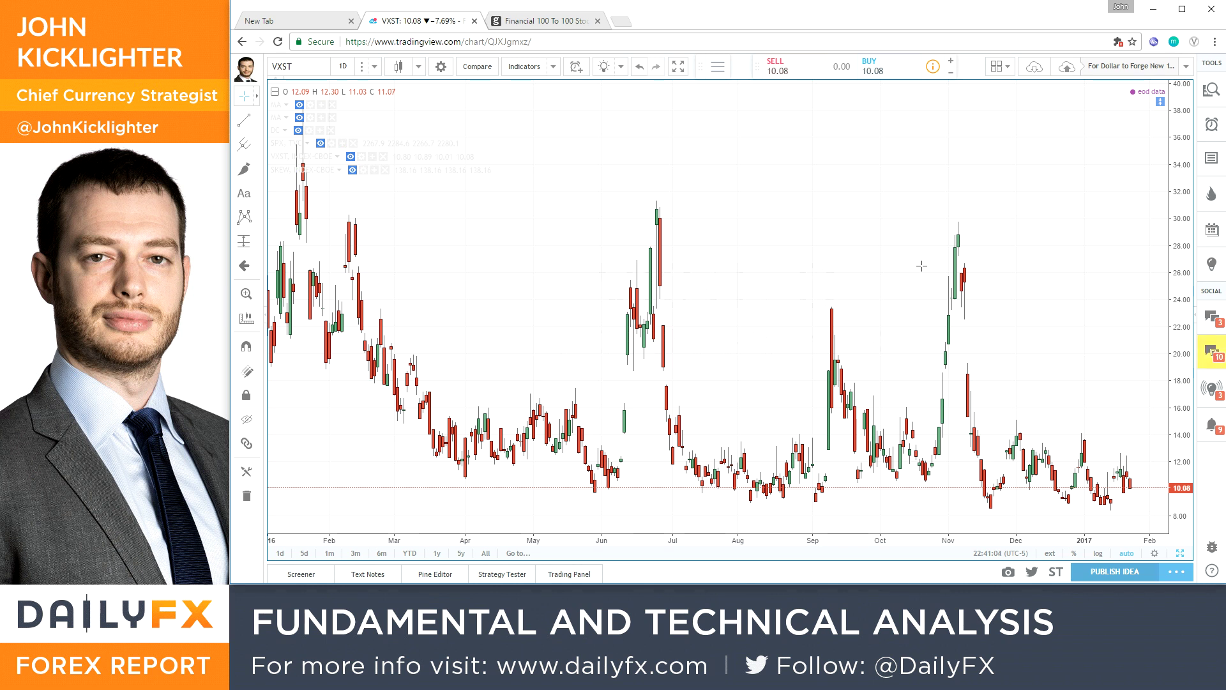
{"action": "scroll", "coordinate": [1088, 432], "scroll_direction": "down", "scroll_amount": 5}
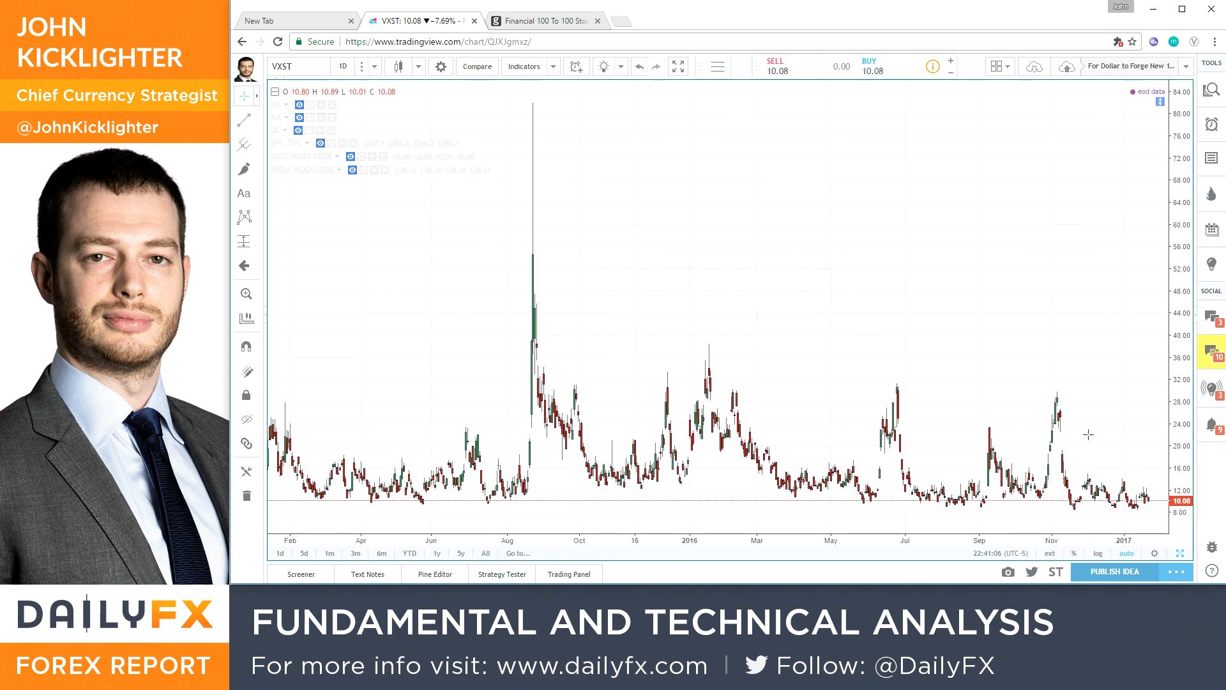
{"action": "scroll", "coordinate": [1088, 434], "scroll_direction": "up", "scroll_amount": 3}
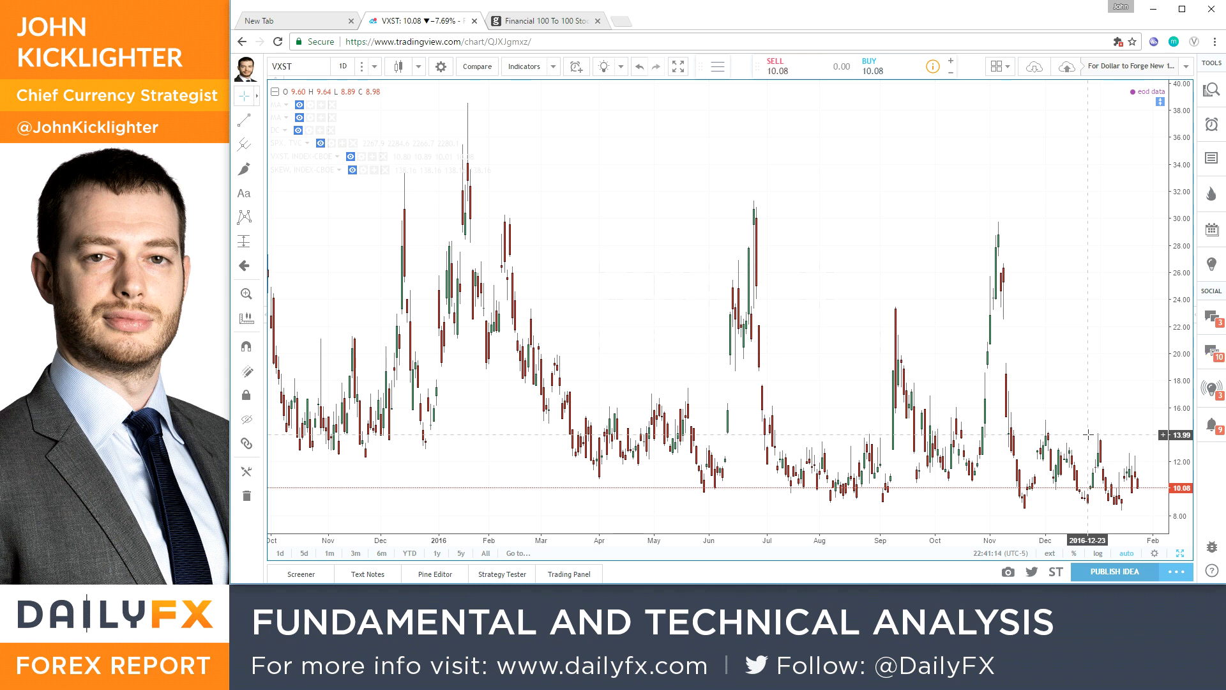
{"action": "type", "text": "DXY"}
{"action": "key", "text": "Return"}
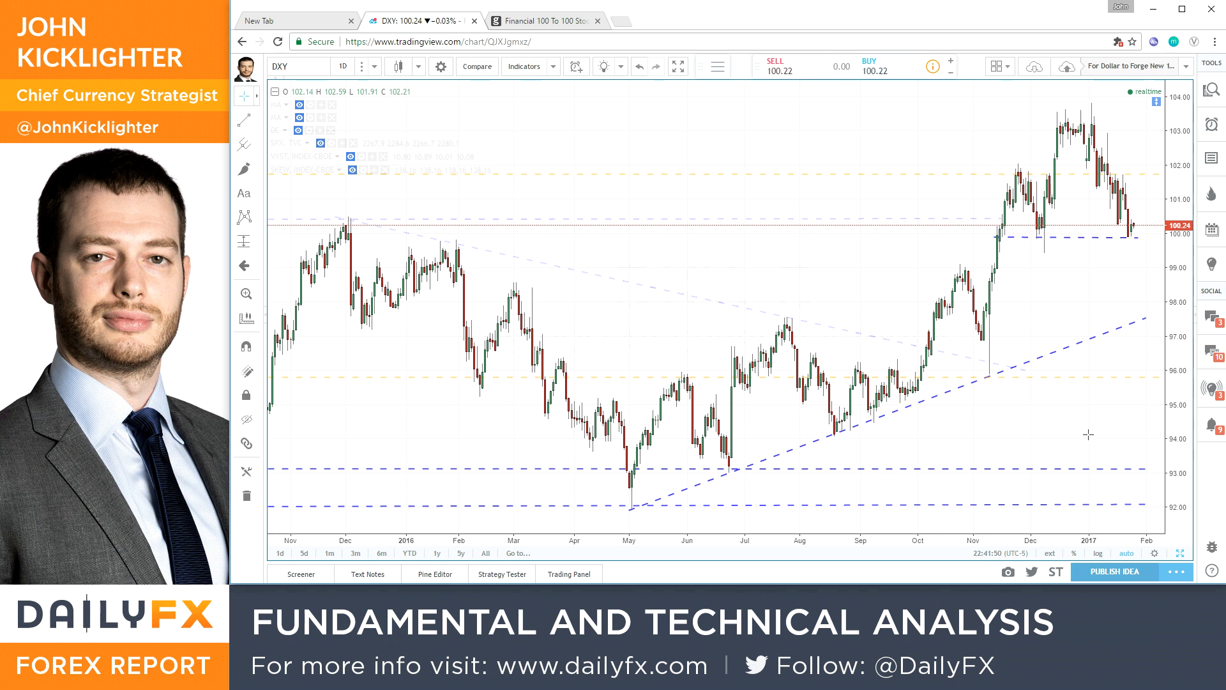
Load USDZAR, zoom out to data back to 2010, then zoom in to Aug 2015–2017.
{"action": "type", "text": "usdzar"}
{"action": "key", "text": "Return"}
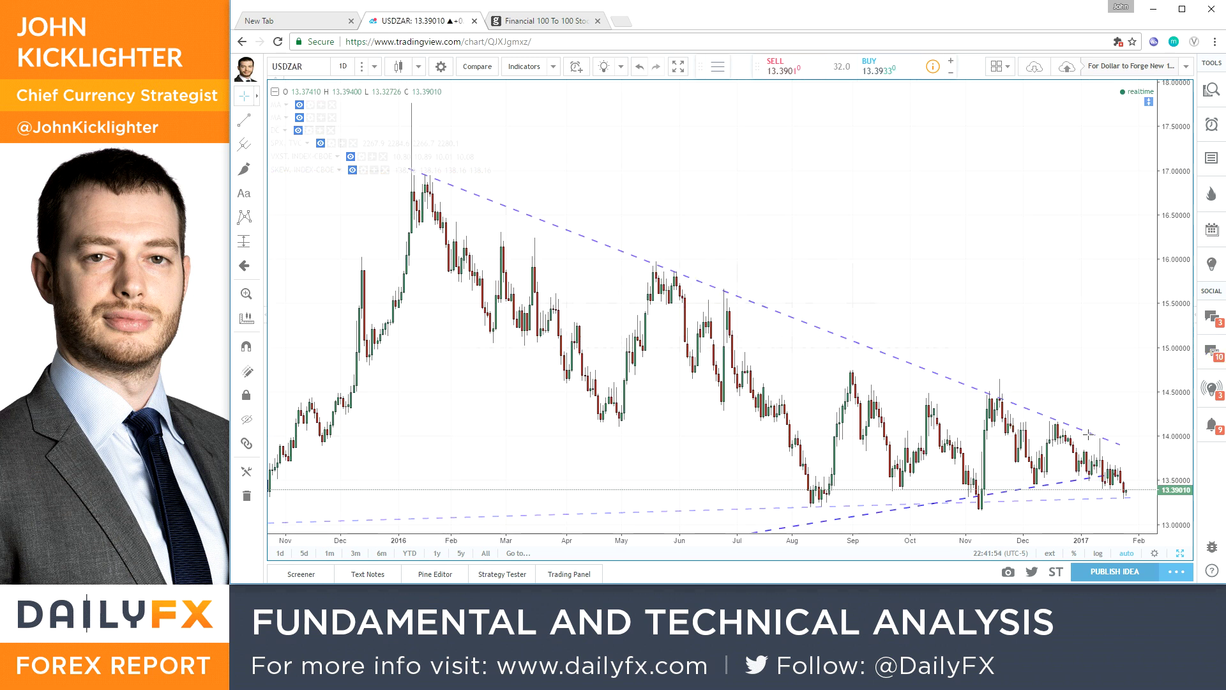
{"action": "scroll", "coordinate": [1053, 387], "scroll_direction": "down", "scroll_amount": 5}
{"action": "scroll", "coordinate": [1034, 369], "scroll_direction": "down", "scroll_amount": 5}
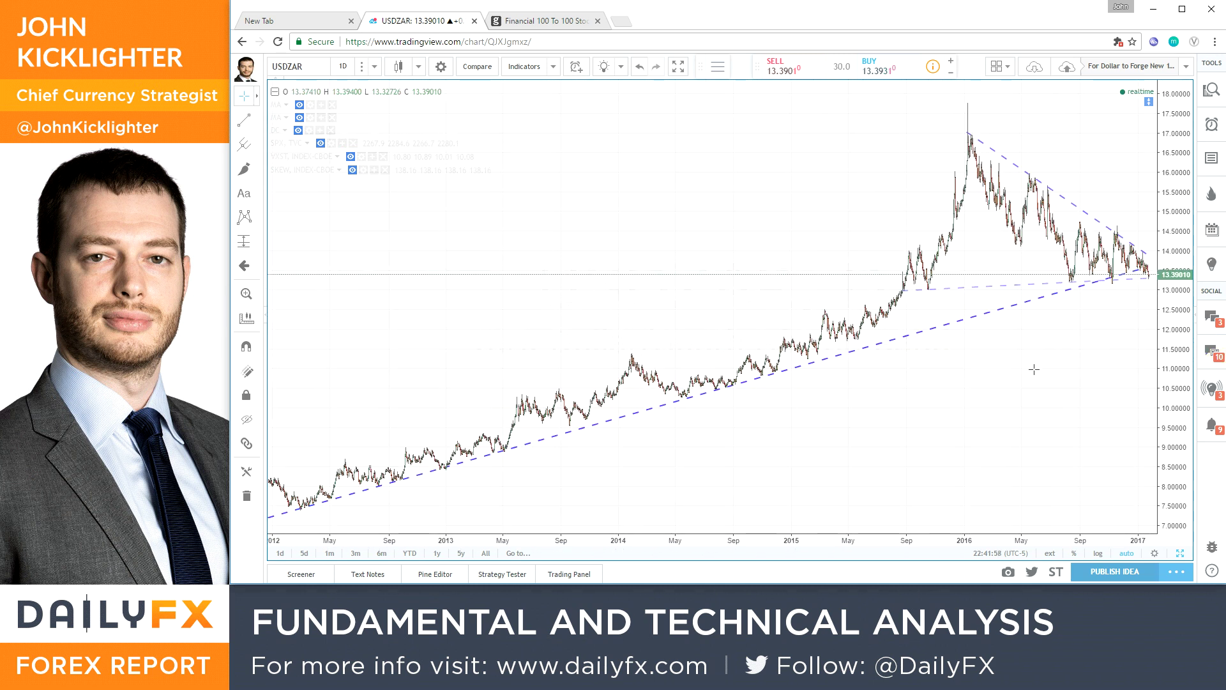
{"action": "scroll", "coordinate": [1034, 370], "scroll_direction": "down", "scroll_amount": 3}
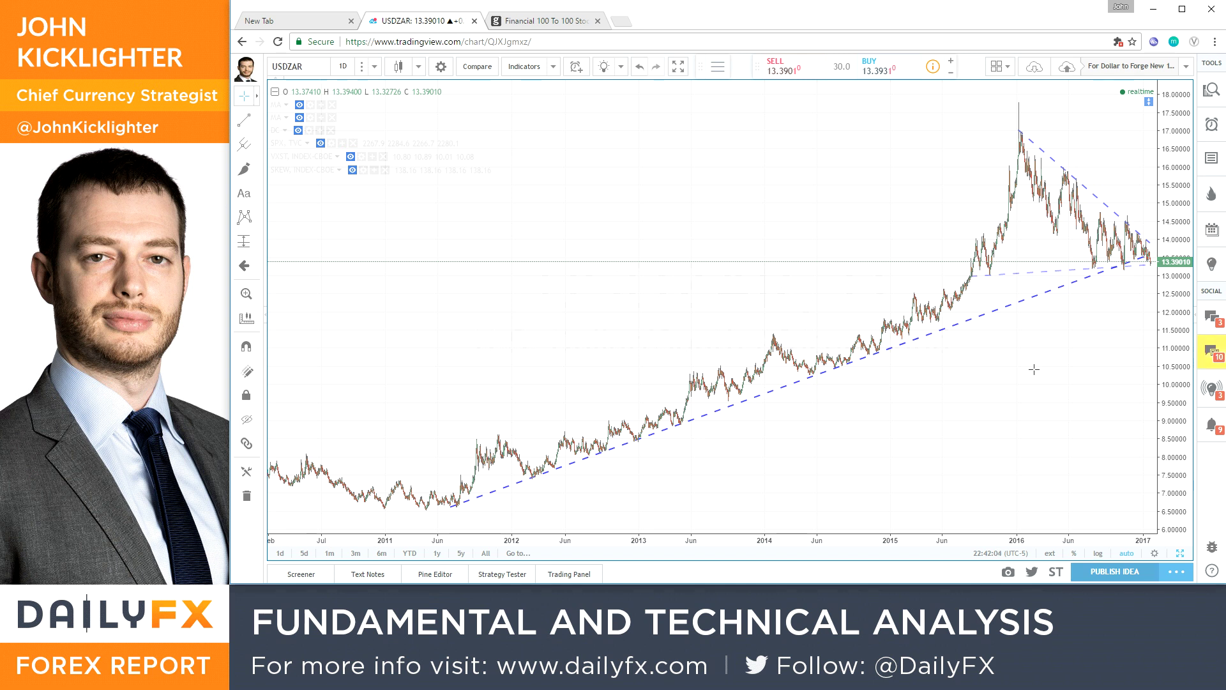
{"action": "scroll", "coordinate": [1005, 315], "scroll_direction": "up", "scroll_amount": 4}
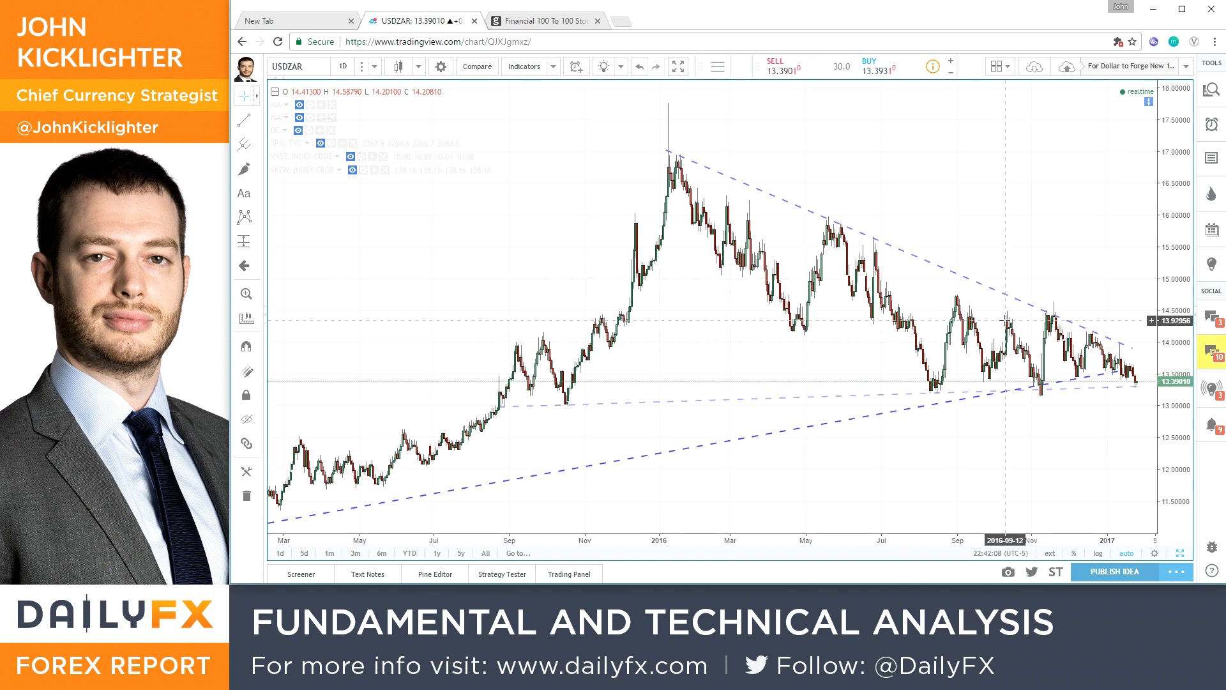
{"action": "scroll", "coordinate": [1005, 319], "scroll_direction": "up", "scroll_amount": 2}
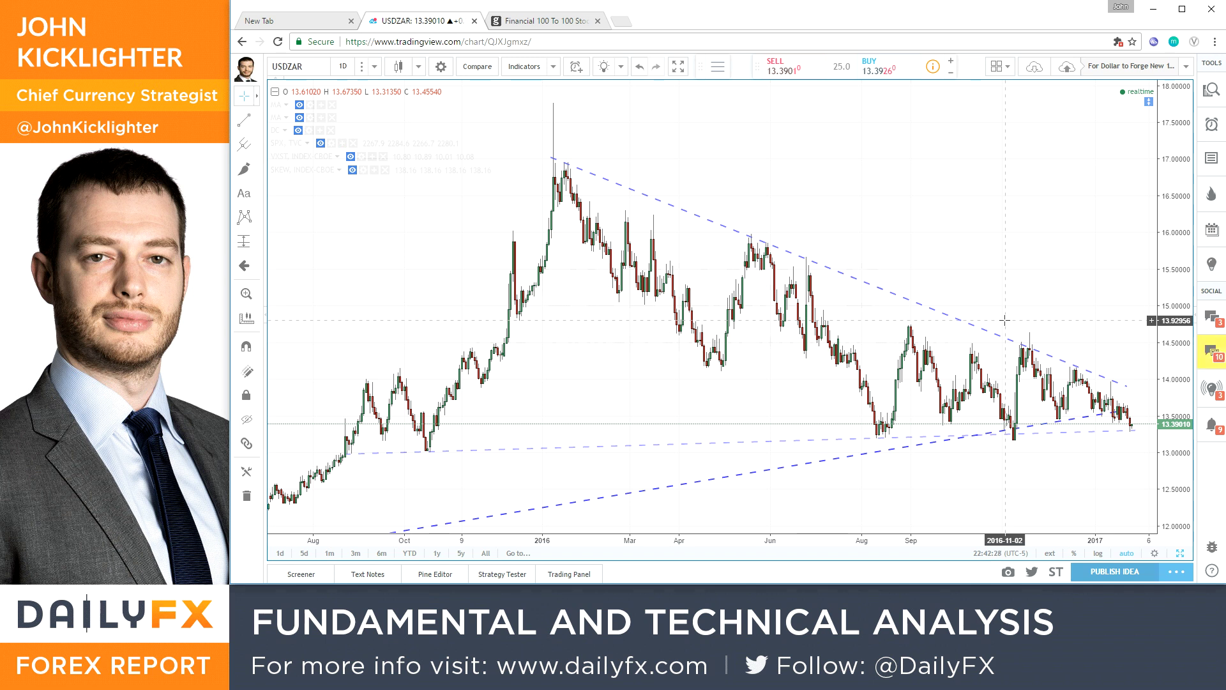
Load USDJPY and zoom to show 2016 through February 2017.
{"action": "type", "text": "USDJPY"}
{"action": "key", "text": "Return"}
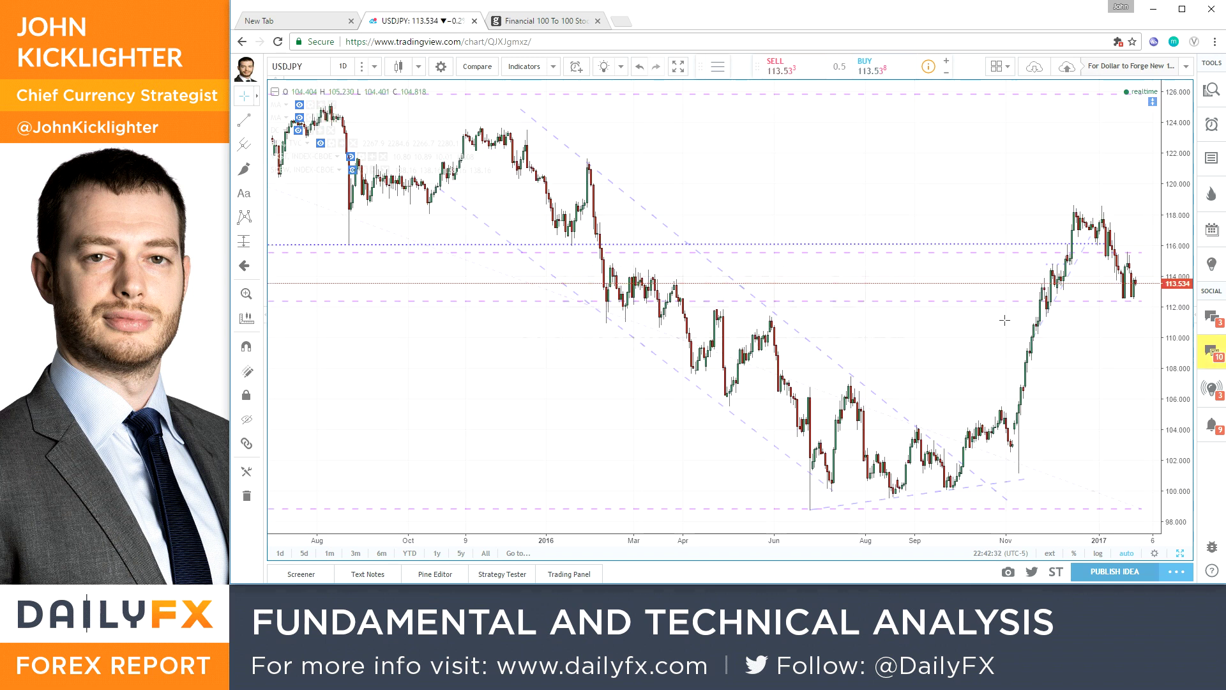
{"action": "scroll", "coordinate": [898, 304], "scroll_direction": "up", "scroll_amount": 4}
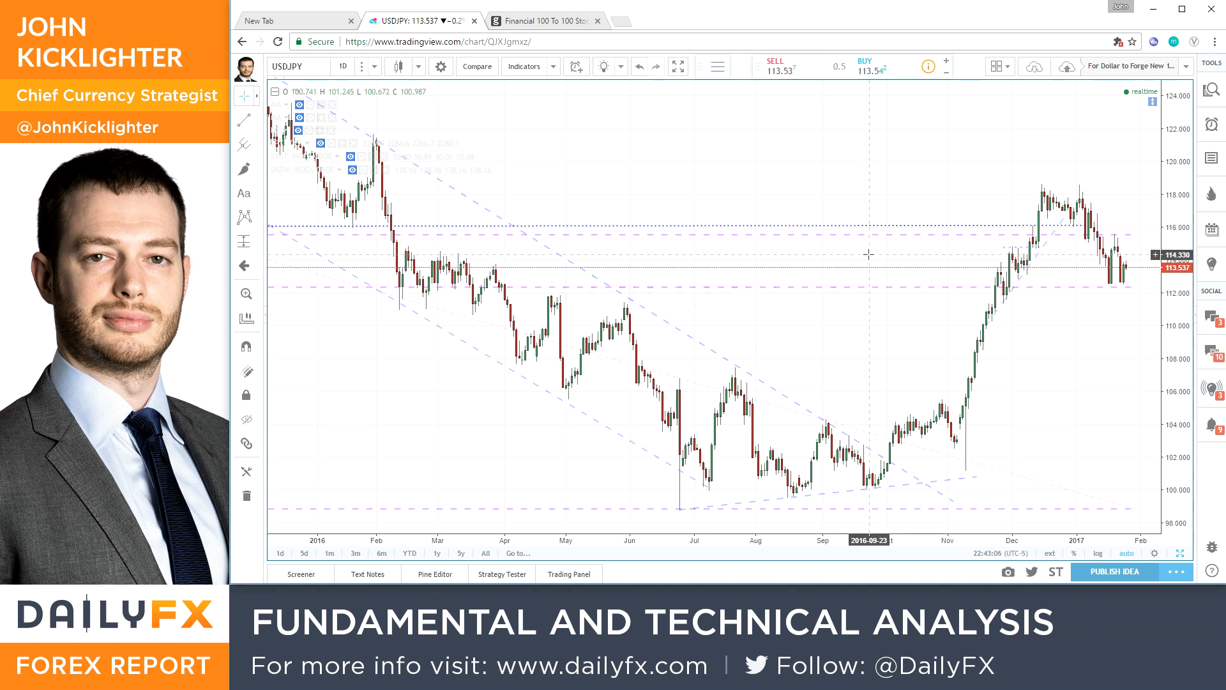
Load USDCNH, try 4-hour (240) candles, then settle on 1D candles zoomed out to Jan 2016–Feb 2017.
{"action": "type", "text": "USDCNH"}
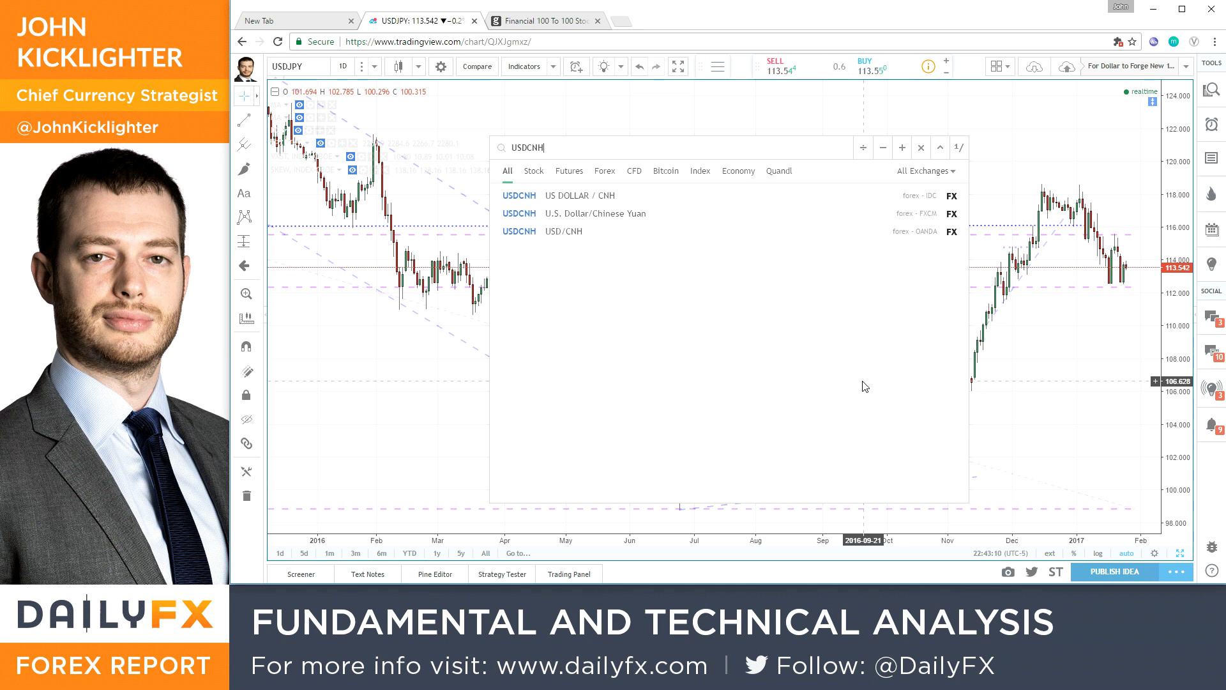
{"action": "key", "text": "Return"}
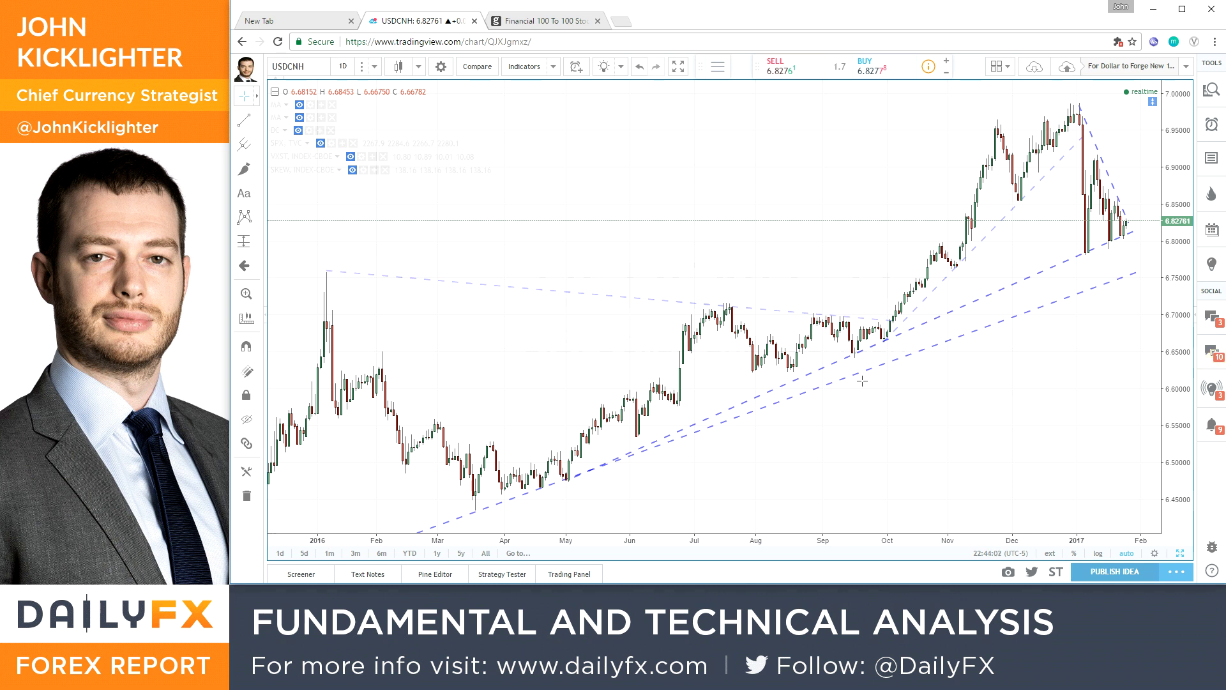
{"action": "type", "text": "240"}
{"action": "key", "text": "Return"}
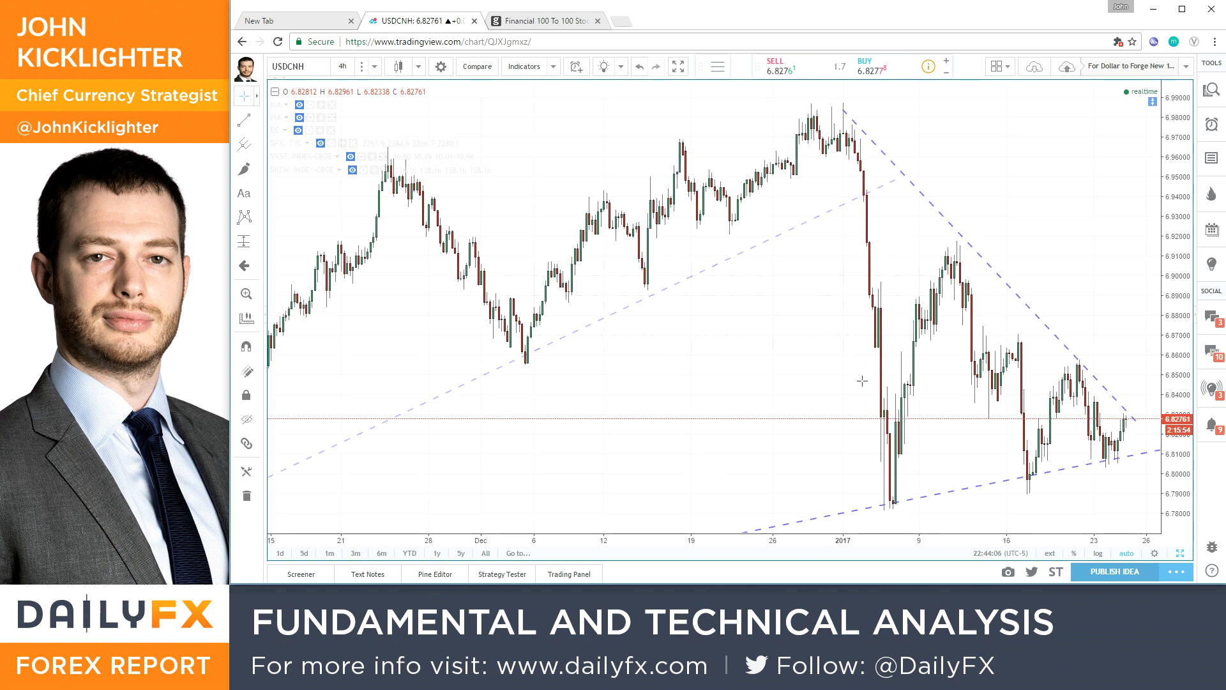
{"action": "type", "text": "1D"}
{"action": "key", "text": "Return"}
{"action": "scroll", "coordinate": [864, 386], "scroll_direction": "down", "scroll_amount": 5}
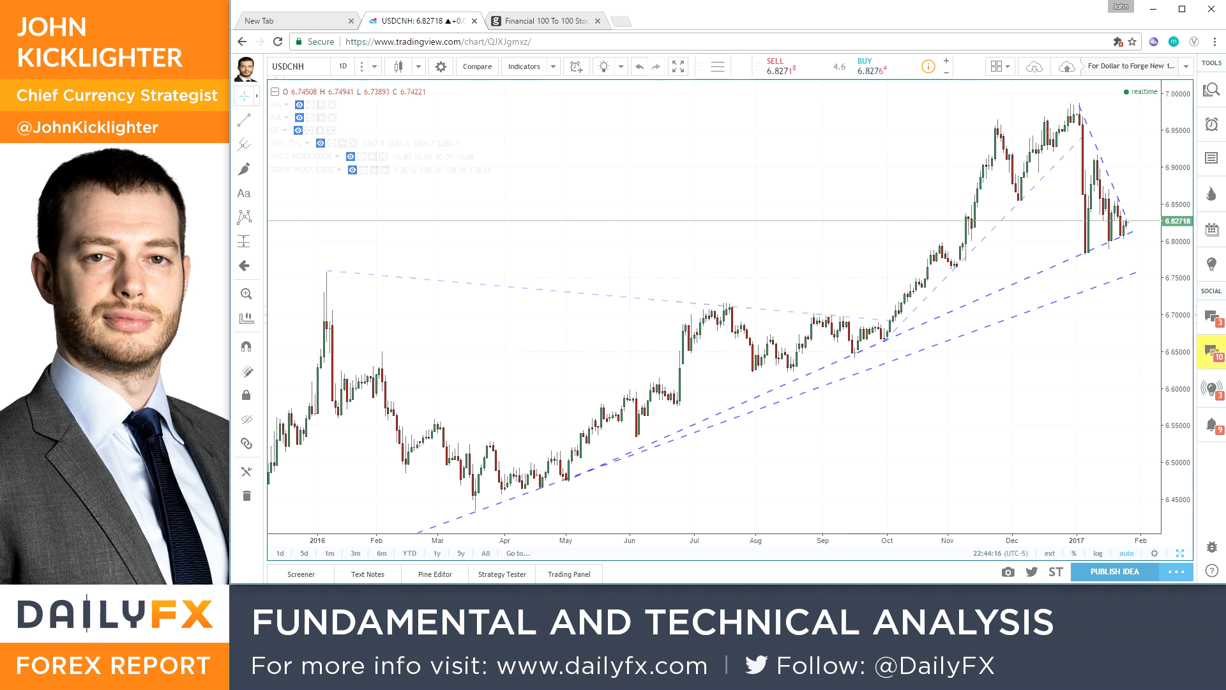
Bring up Excel's CAL|13 Manic / Crisis Calendar sheet and scroll down to Wednesday the 25th.
{"action": "key", "text": "alt+Tab"}
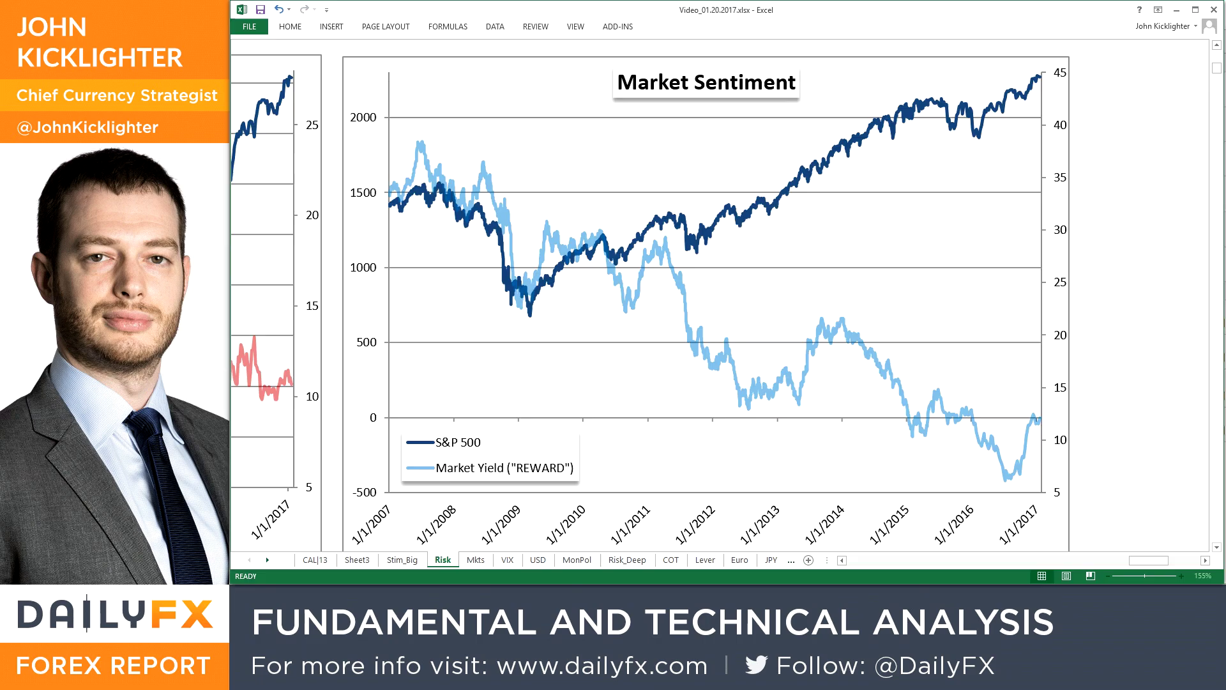
{"action": "left_click", "coordinate": [315, 560]}
{"action": "scroll", "coordinate": [1019, 451], "scroll_direction": "down", "scroll_amount": 2}
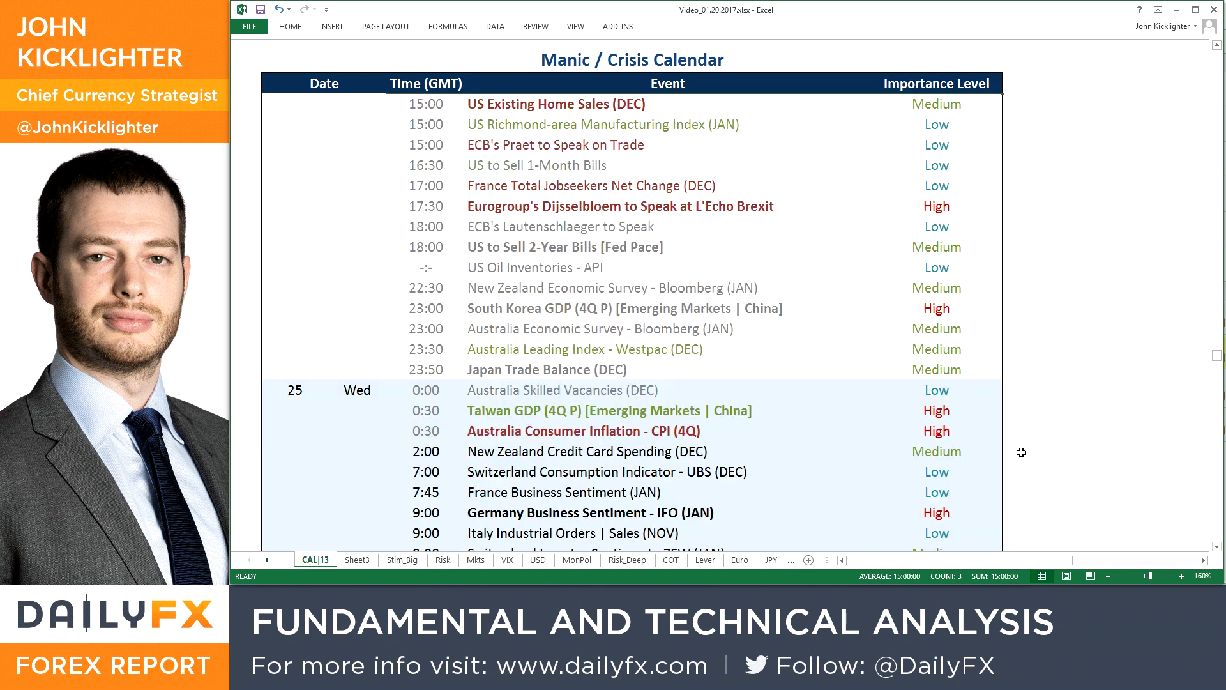
{"action": "scroll", "coordinate": [1022, 453], "scroll_direction": "down", "scroll_amount": 3}
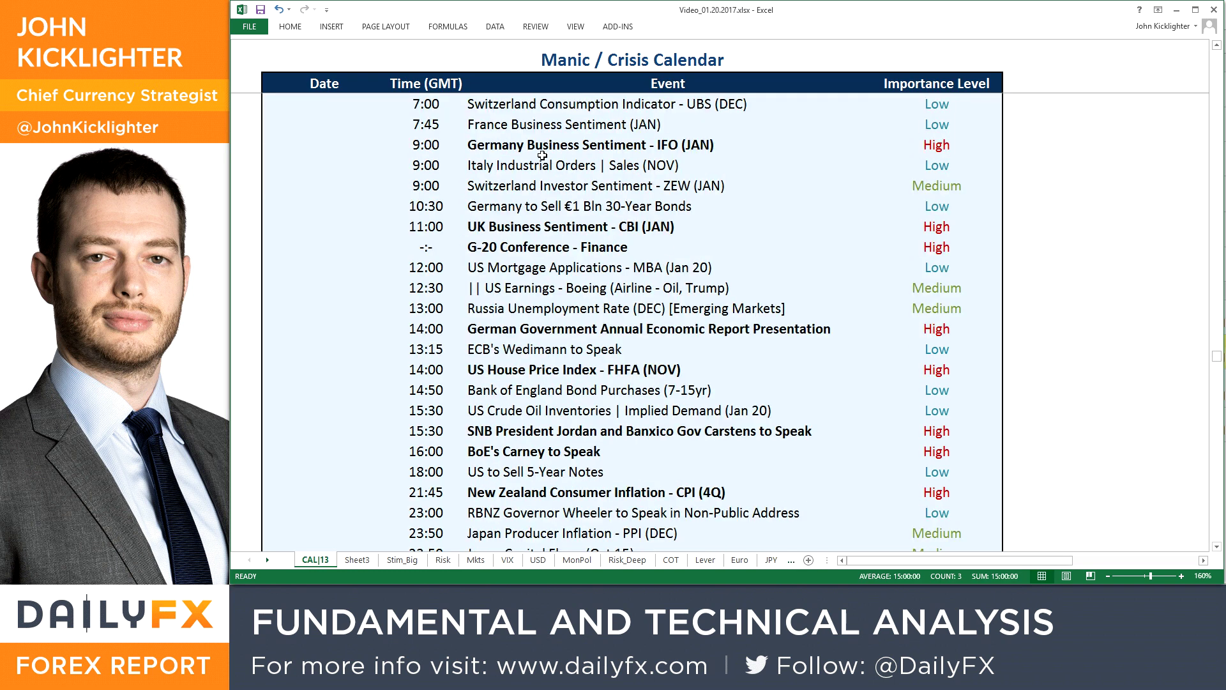
Point out the IFO, FHFA House Price Index and Carney events, then minimize Excel.
{"action": "left_click", "coordinate": [526, 141]}
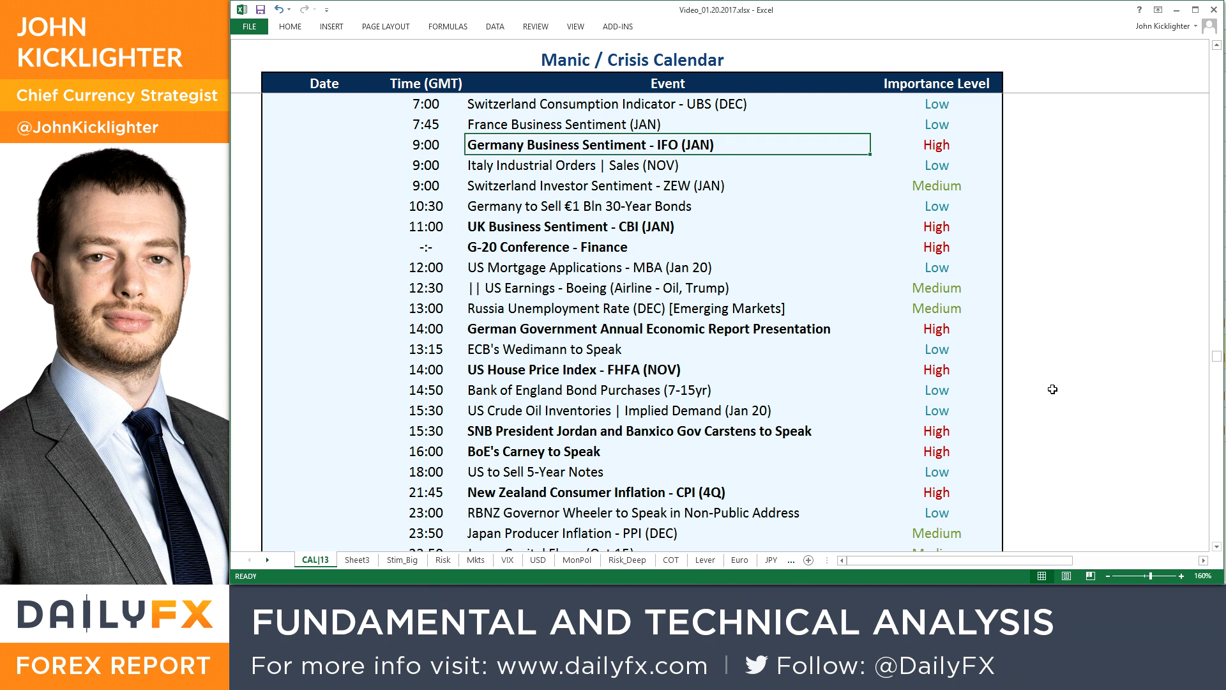
{"action": "left_click", "coordinate": [548, 365]}
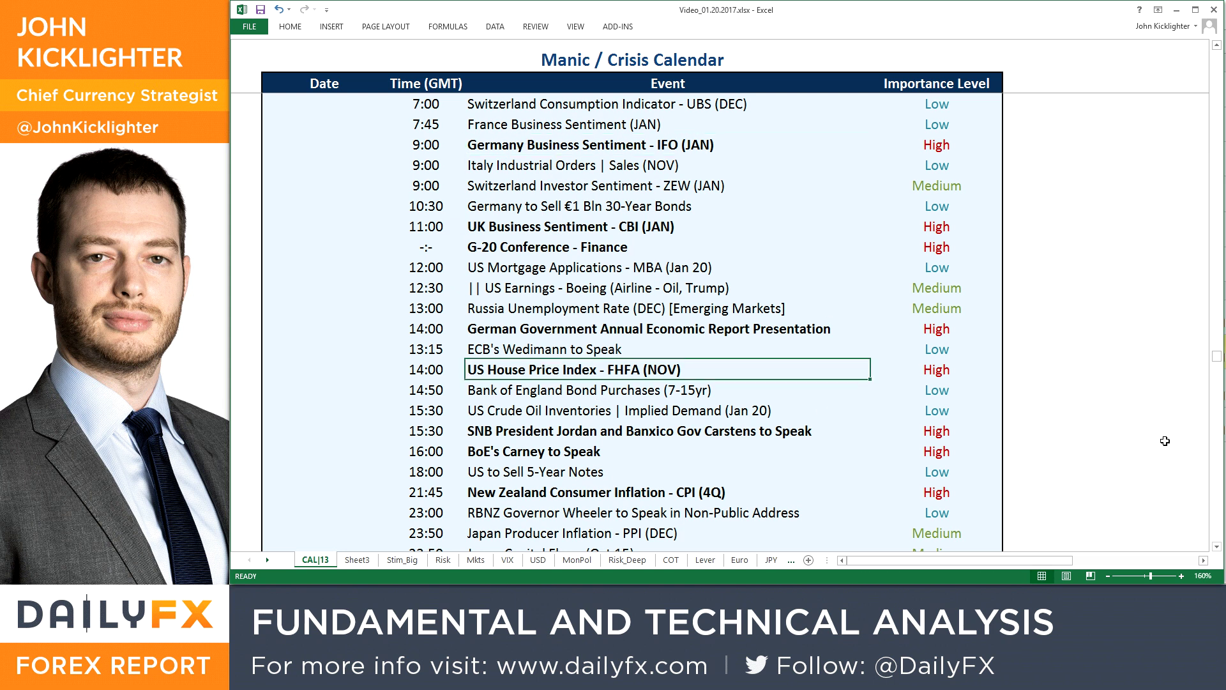
{"action": "left_click", "coordinate": [583, 452]}
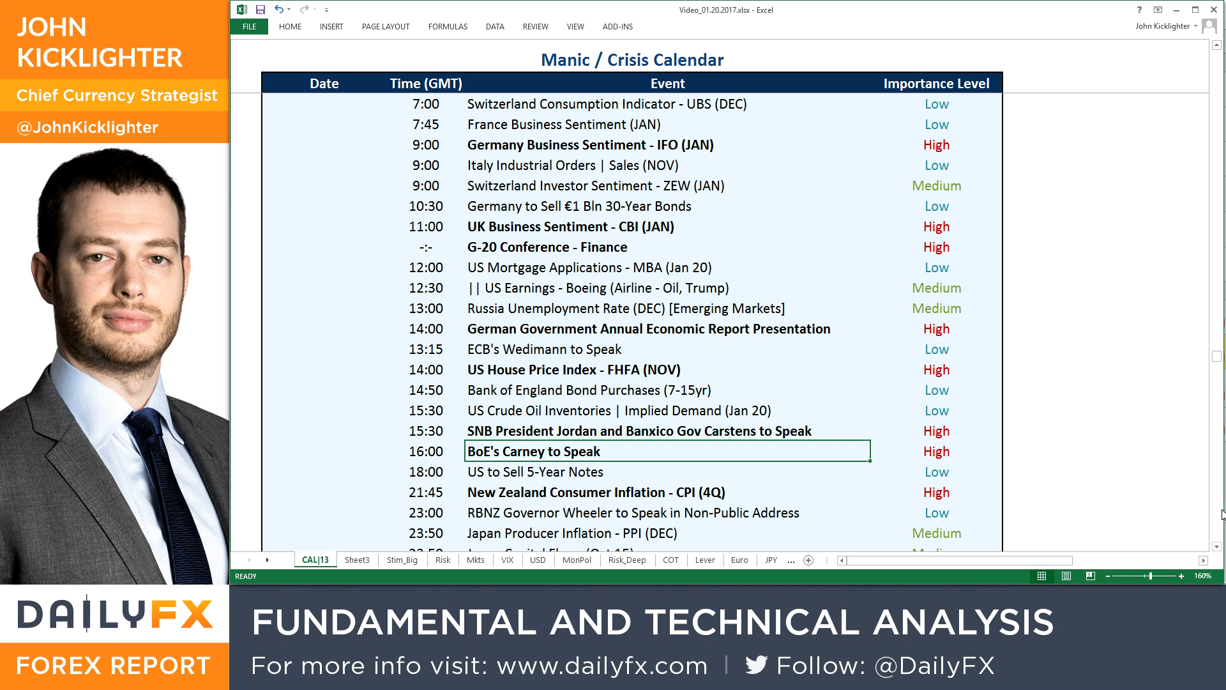
{"action": "left_click", "coordinate": [1177, 9]}
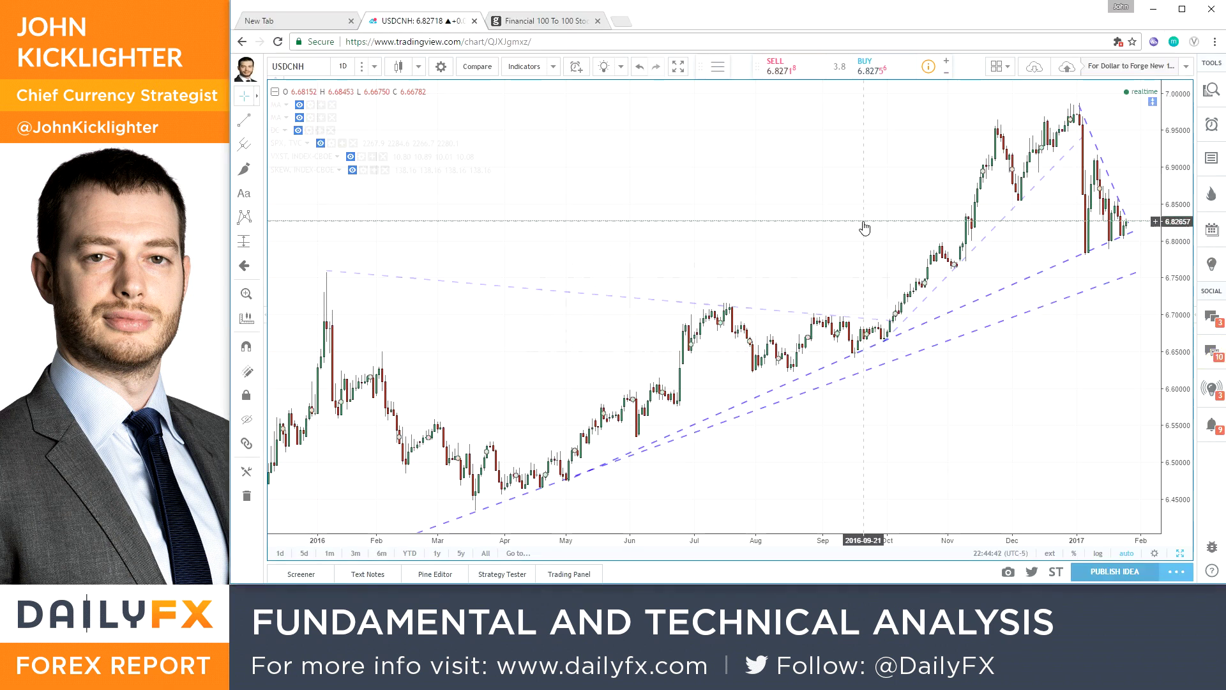
Load GBPUSD, view it on 240 and 60 intervals, return to 1D, then switch to Excel.
{"action": "type", "text": "GBPU"}
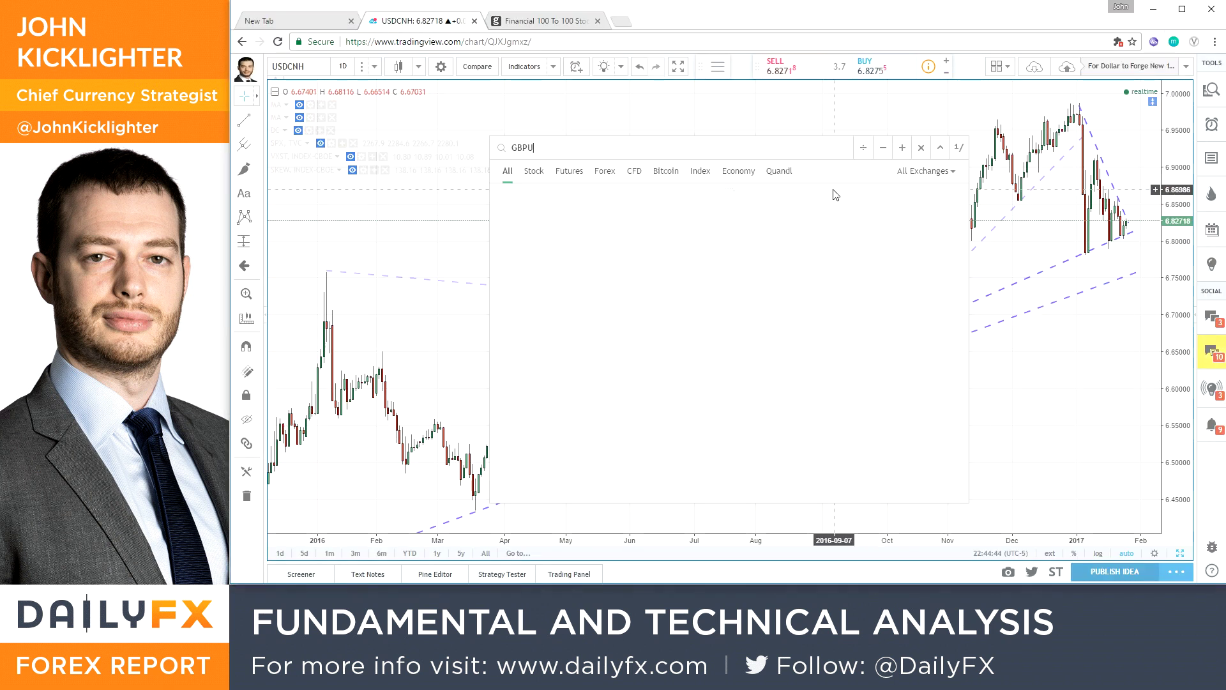
{"action": "key", "text": "Return"}
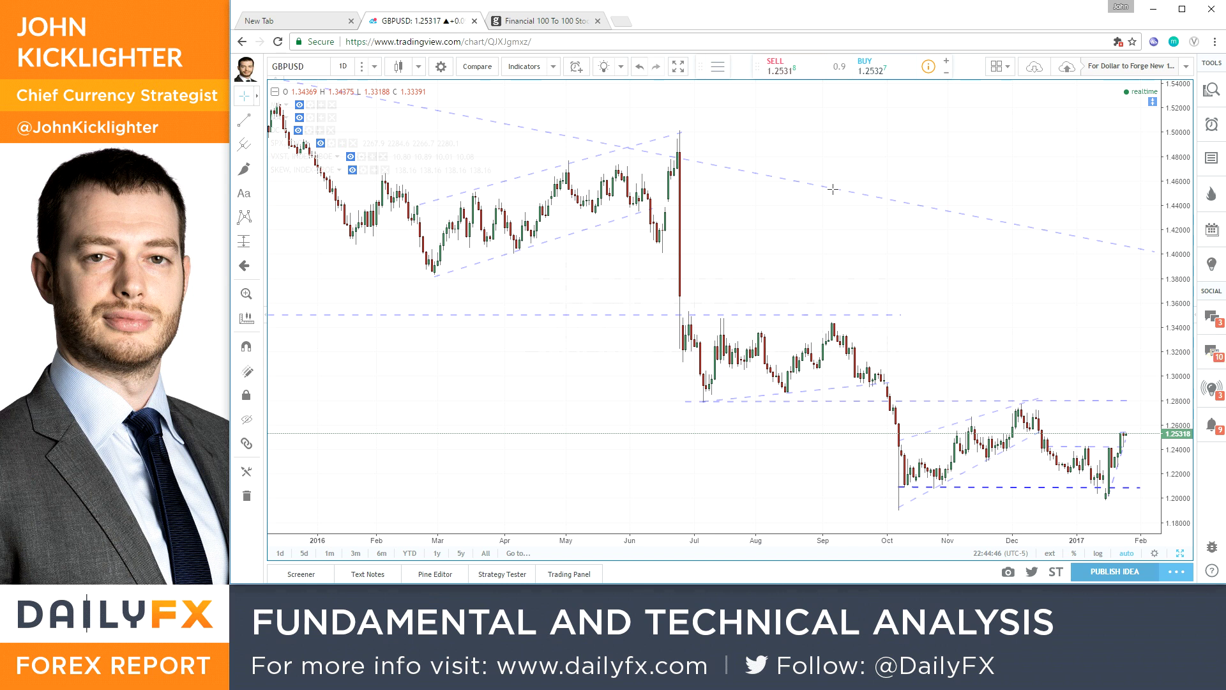
{"action": "type", "text": "240"}
{"action": "key", "text": "Return"}
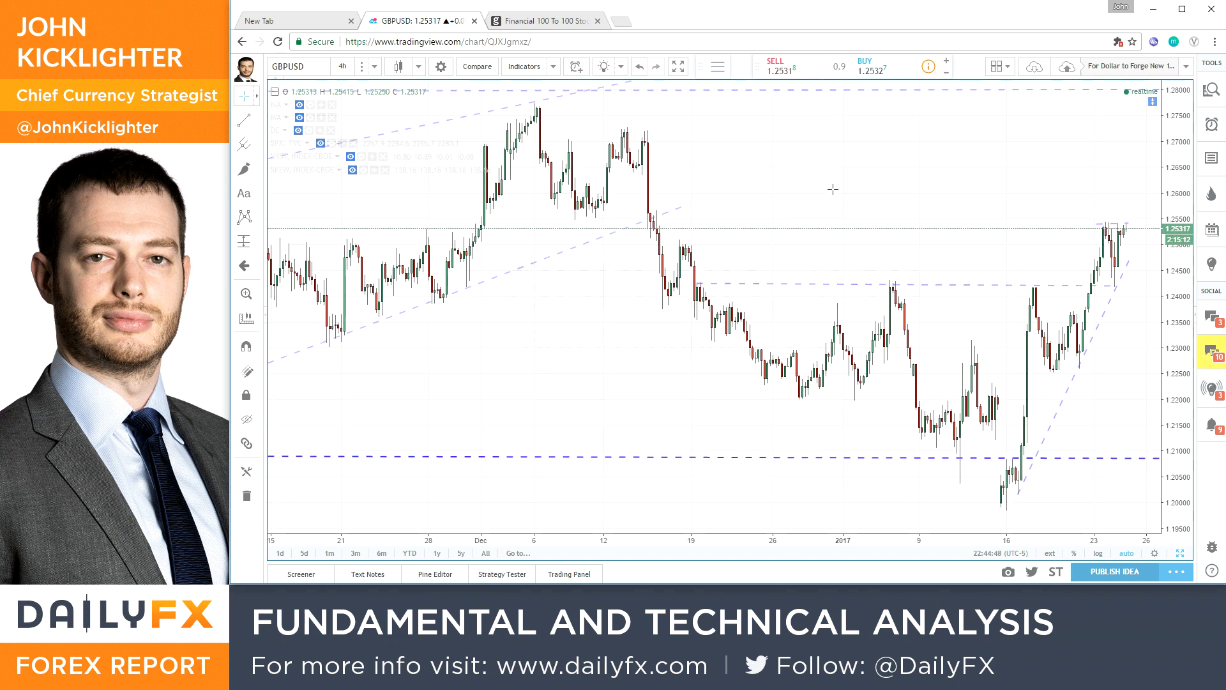
{"action": "type", "text": "60"}
{"action": "key", "text": "Return"}
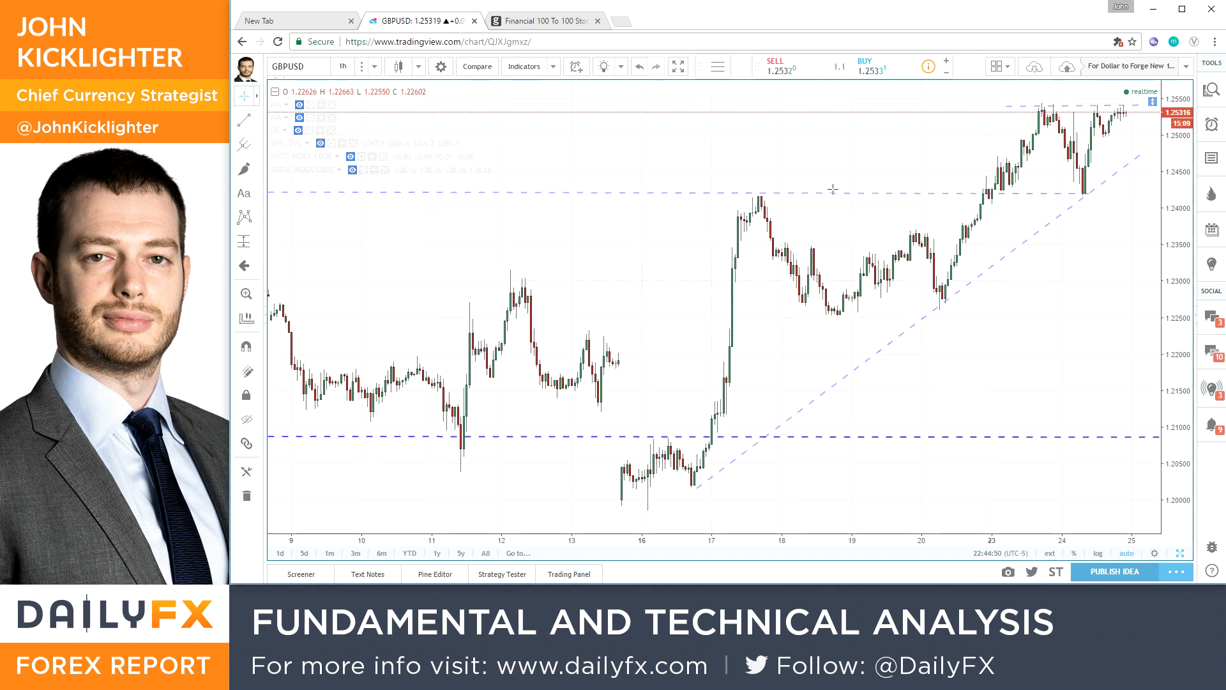
{"action": "type", "text": "1D"}
{"action": "key", "text": "Return"}
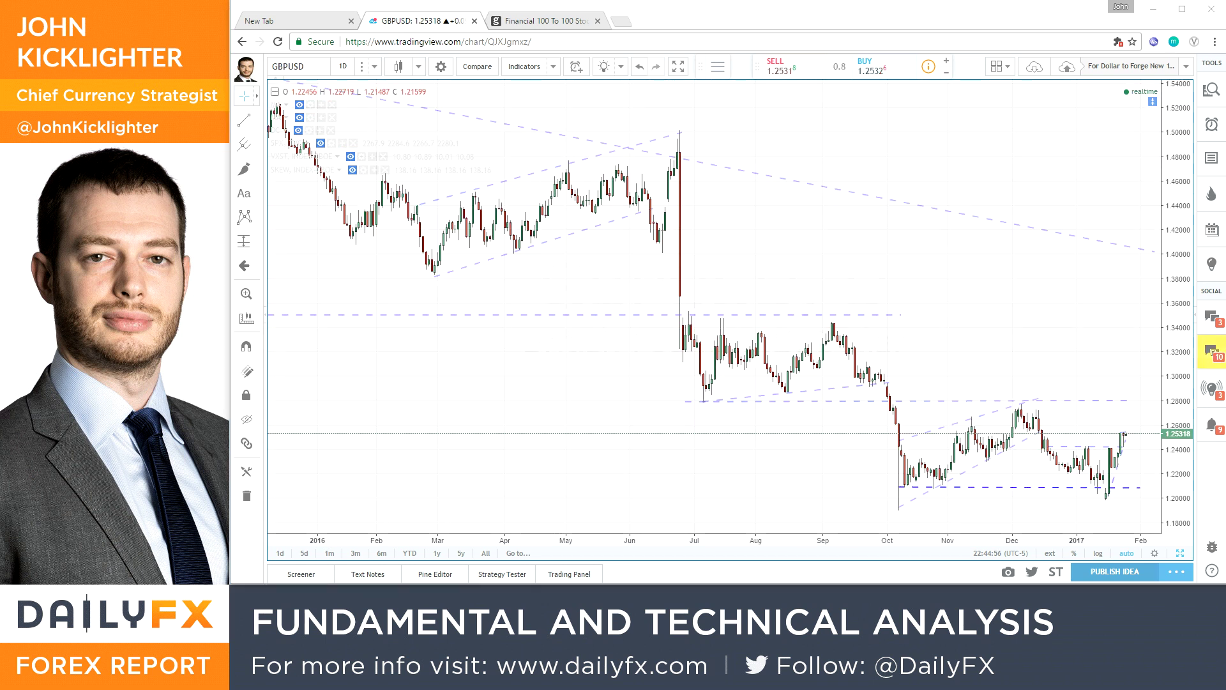
{"action": "key", "text": "alt+Tab"}
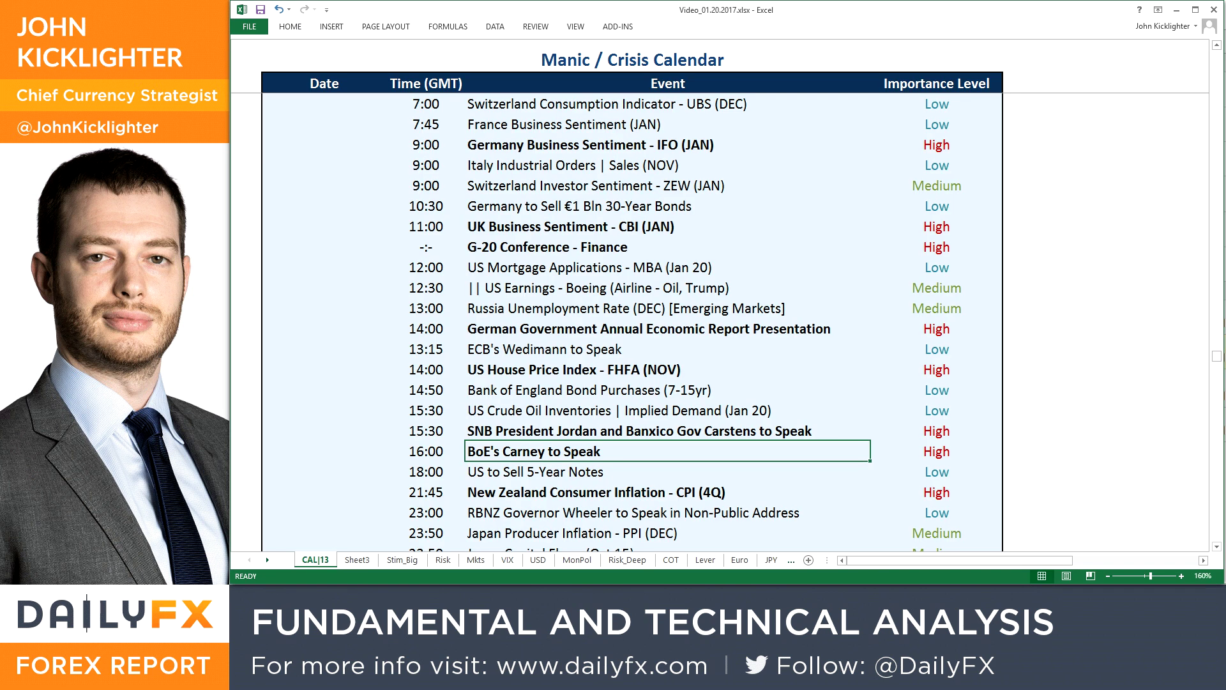
Highlight the 21:45 New Zealand CPI (4Q) row, check Thursday's events, then minimize Excel.
{"action": "left_click_drag", "start_coordinate": [424, 491], "coordinate": [992, 500]}
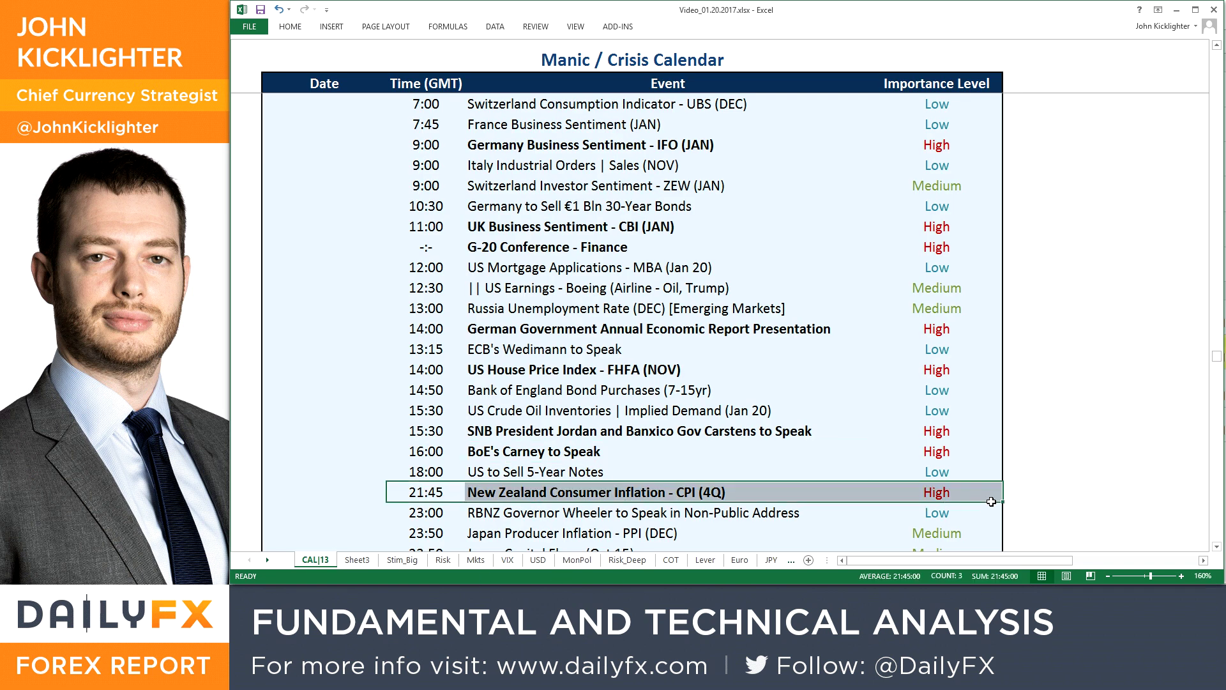
{"action": "scroll", "coordinate": [1052, 526], "scroll_direction": "down", "scroll_amount": 2}
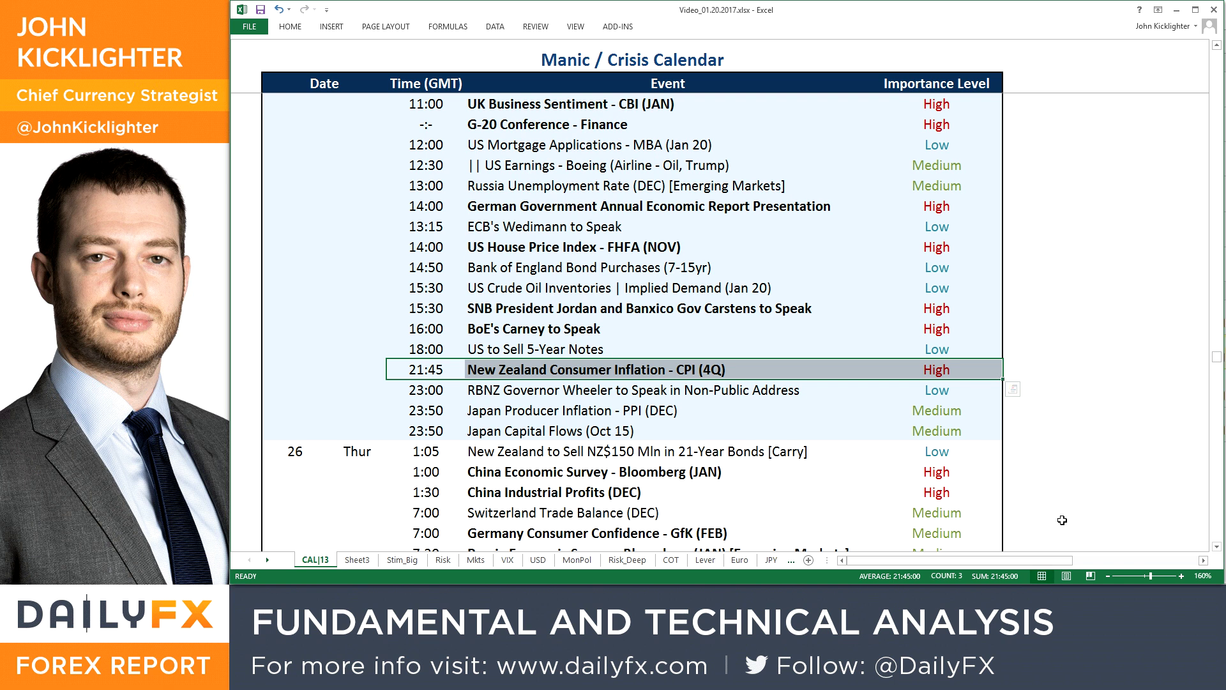
{"action": "scroll", "coordinate": [1062, 520], "scroll_direction": "up", "scroll_amount": 2}
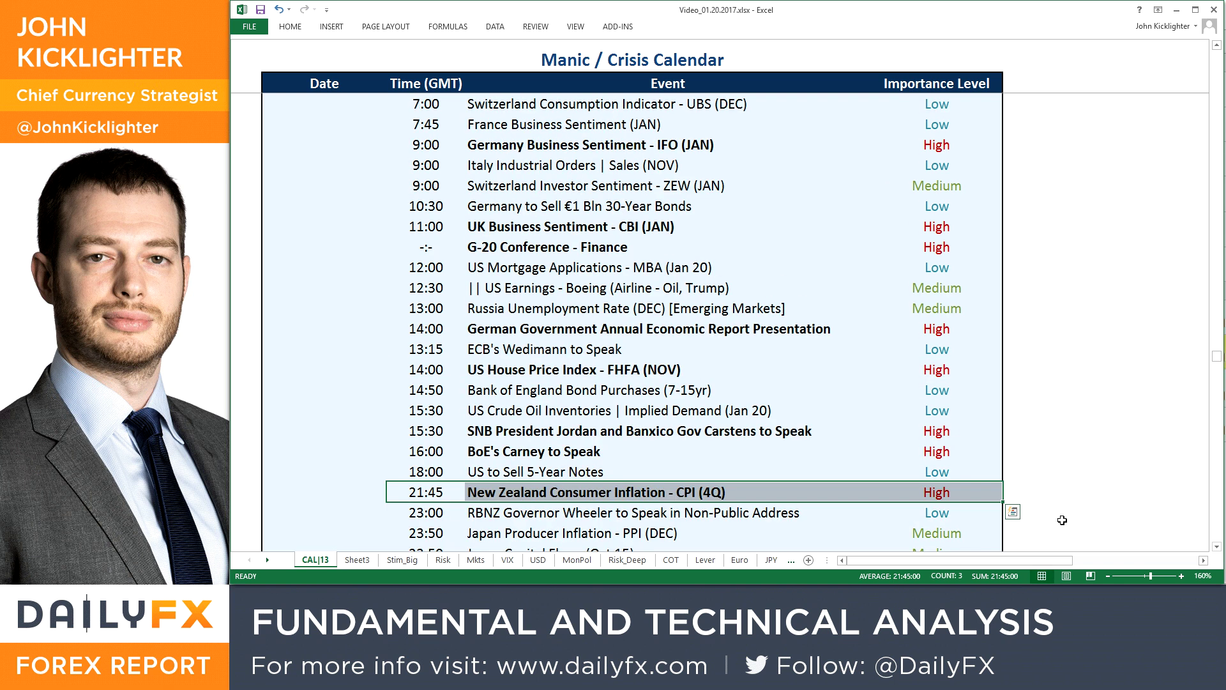
{"action": "left_click", "coordinate": [1176, 10]}
Load the XAUUSD gold chart and change the interval from 1h to 2h.
{"action": "type", "text": "XAUUSD"}
{"action": "key", "text": "Return"}
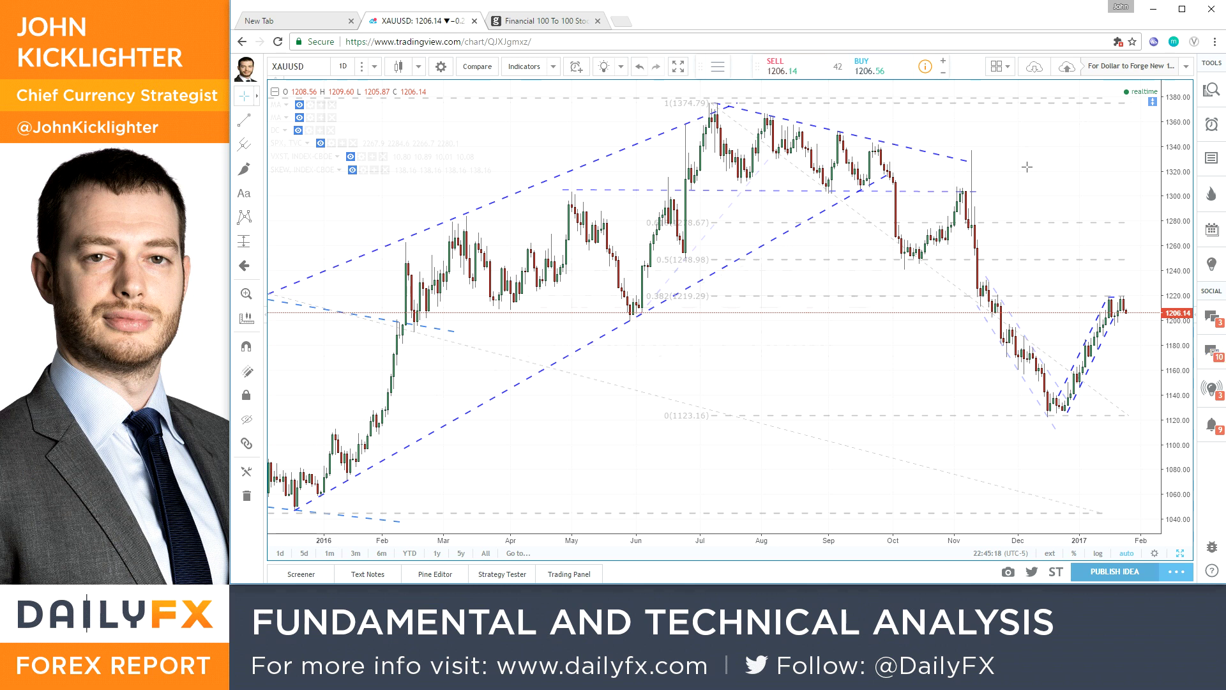
{"action": "type", "text": "1h"}
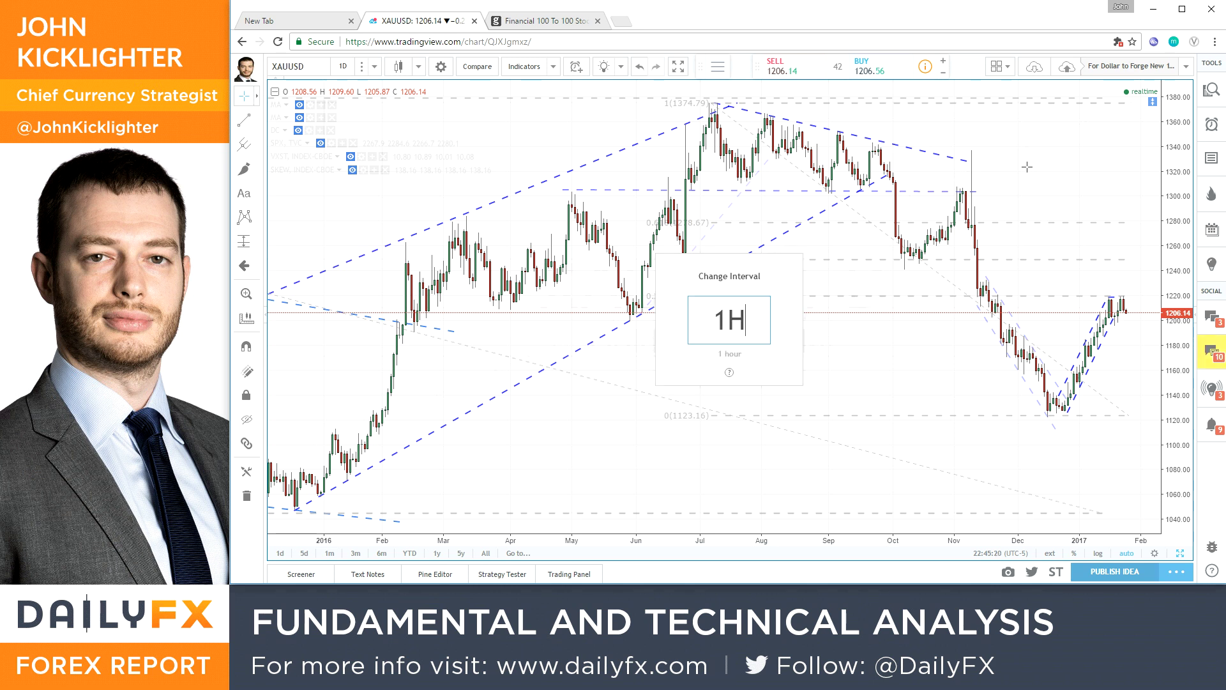
{"action": "key", "text": "Return"}
{"action": "type", "text": "2h"}
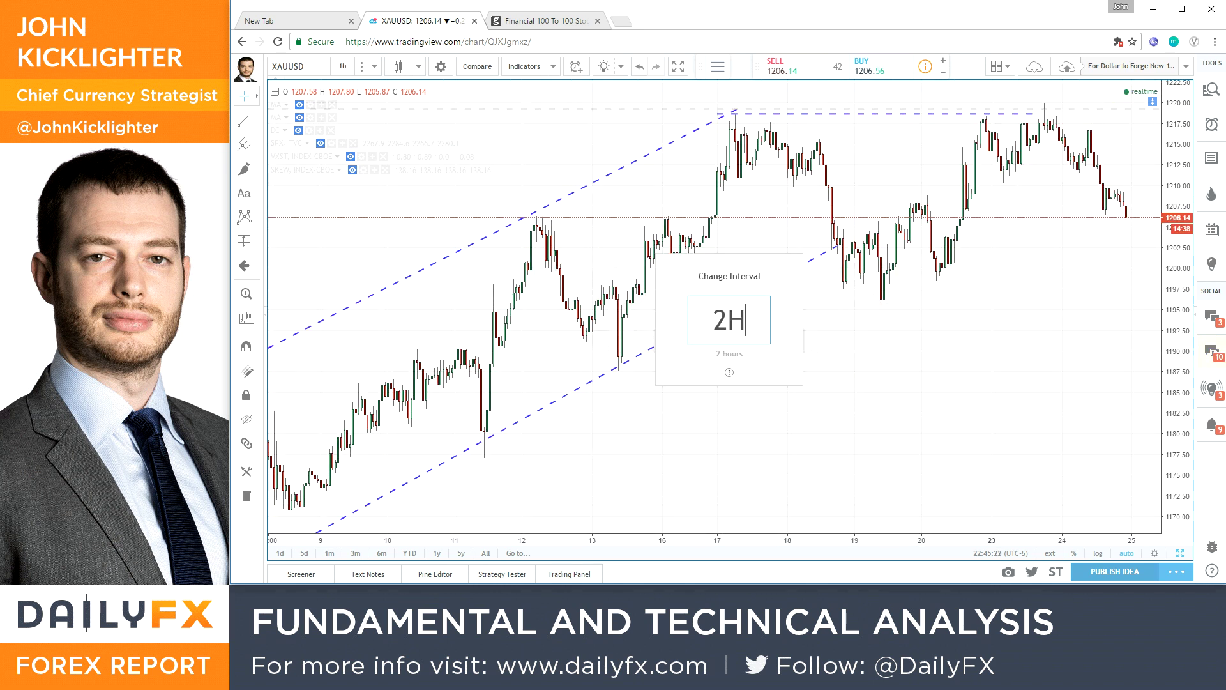
{"action": "key", "text": "Return"}
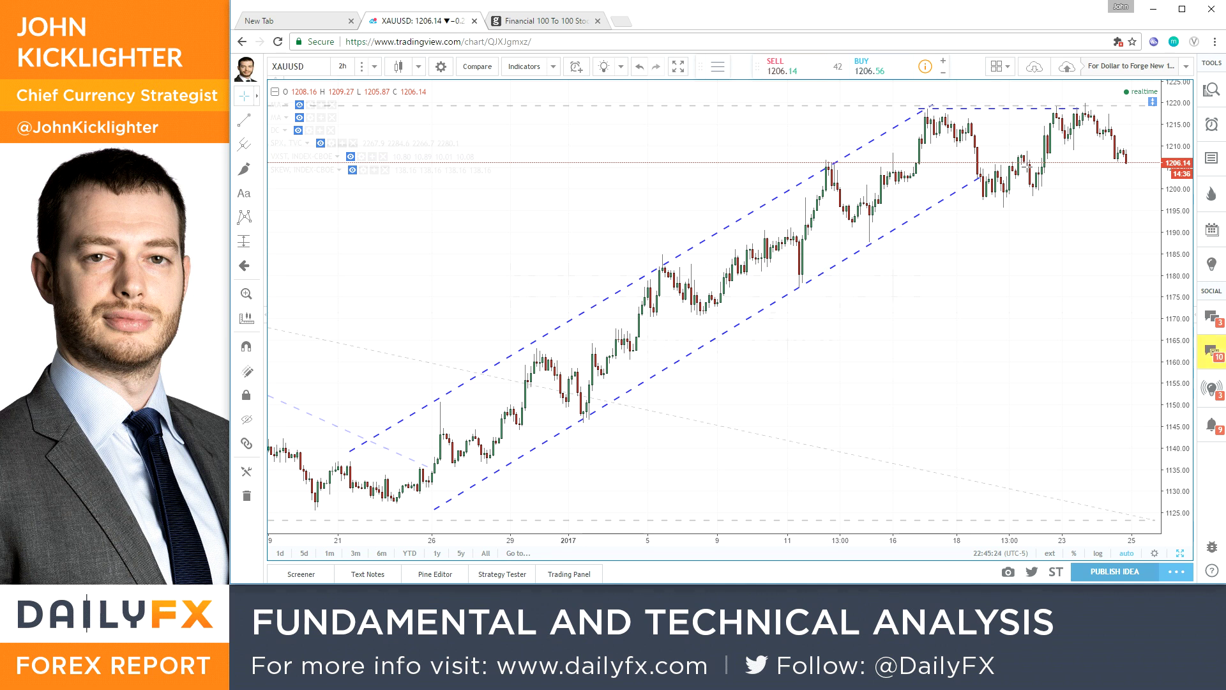